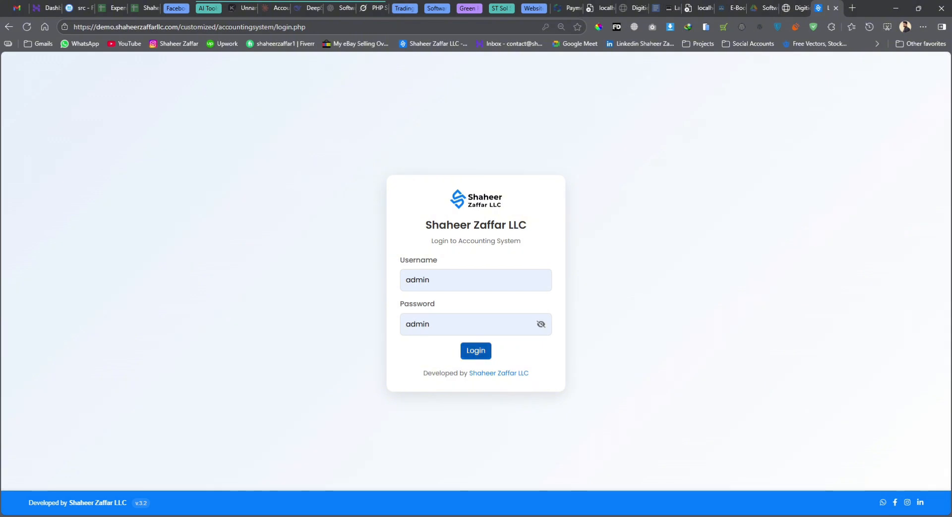
# Log in to the Shaheer Zaffar LLC accounting system to reach the dashboard
pyautogui.click(475, 350)
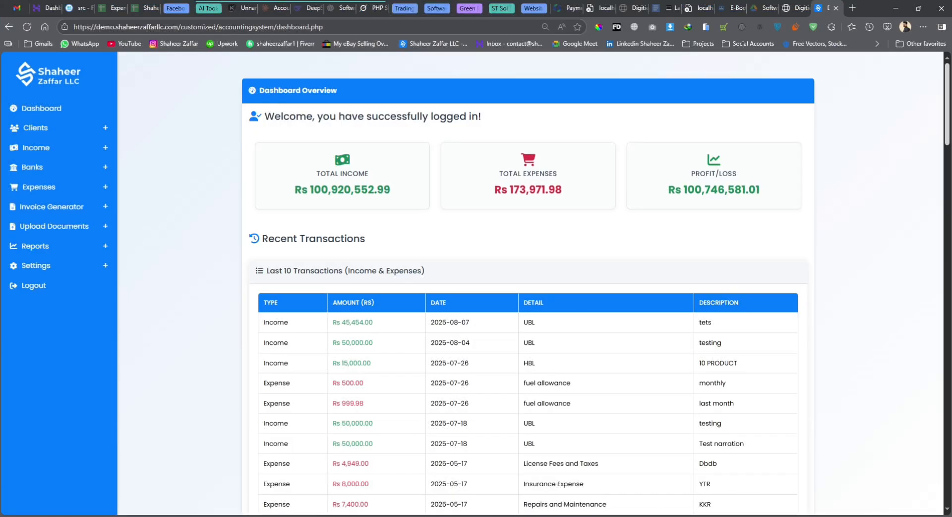
pyautogui.scroll(-20, 528, 283)
pyautogui.scroll(20, 528, 282)
pyautogui.scroll(-9, 528, 283)
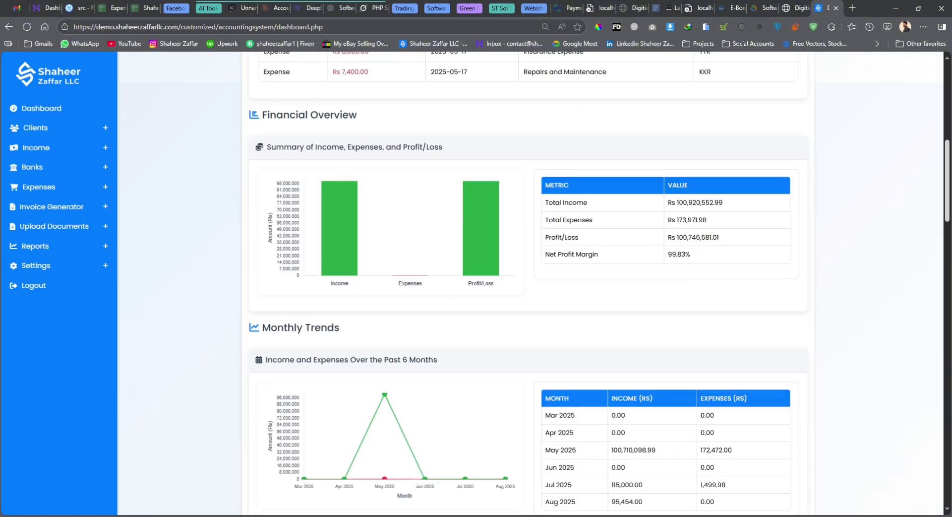
pyautogui.scroll(-7, 528, 283)
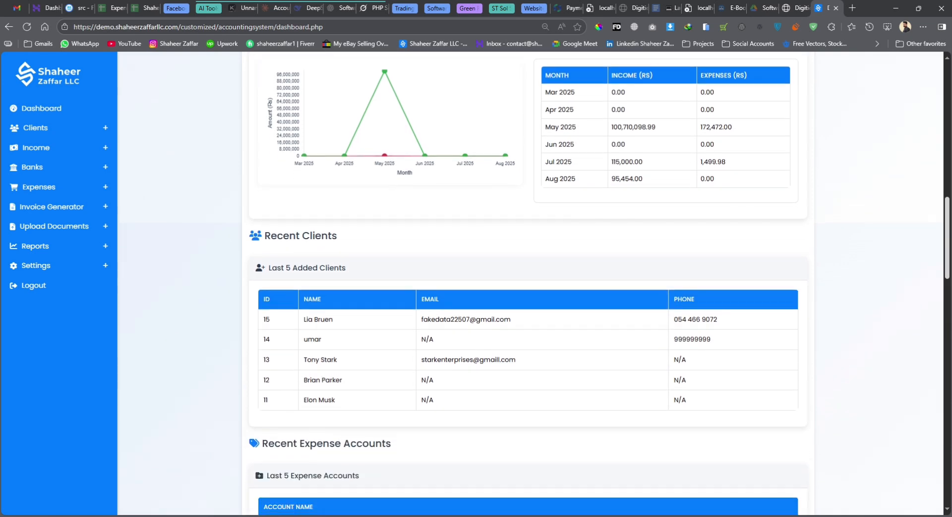
pyautogui.scroll(-3, 528, 283)
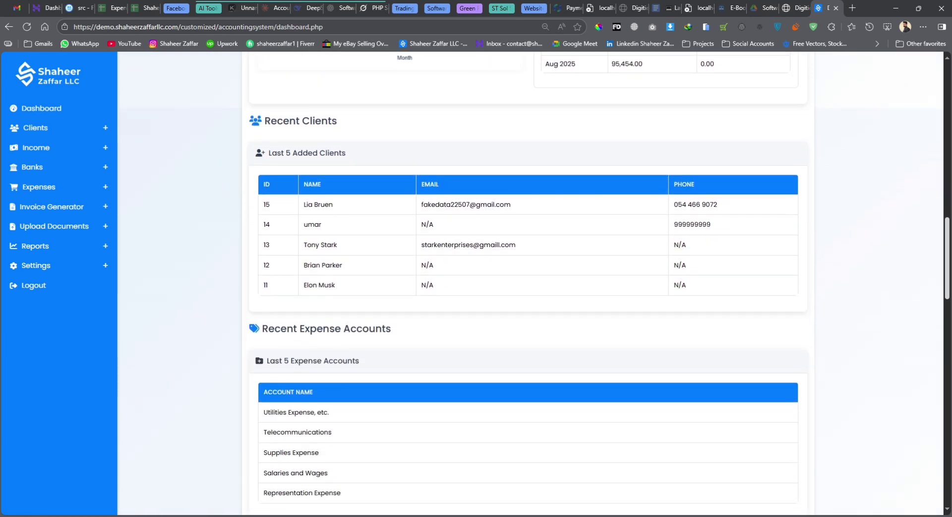
pyautogui.scroll(-8, 529, 283)
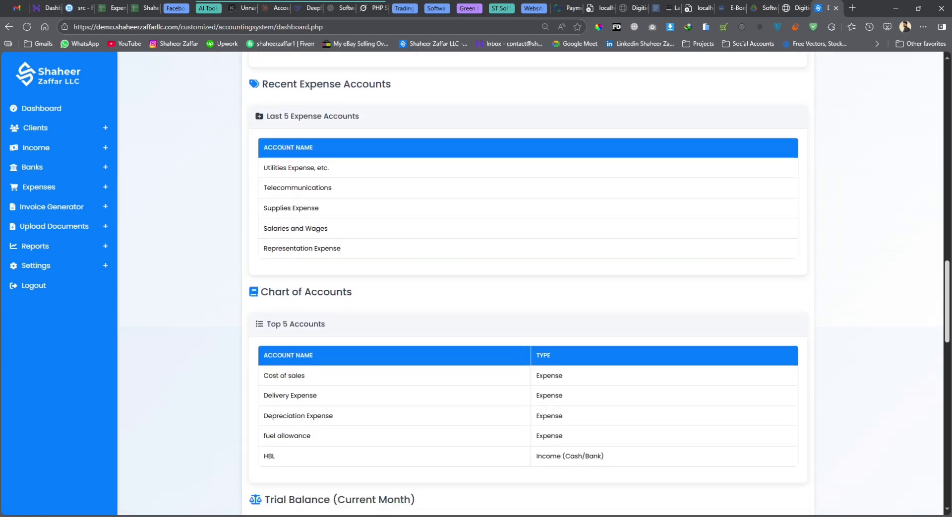
pyautogui.scroll(-12, 528, 283)
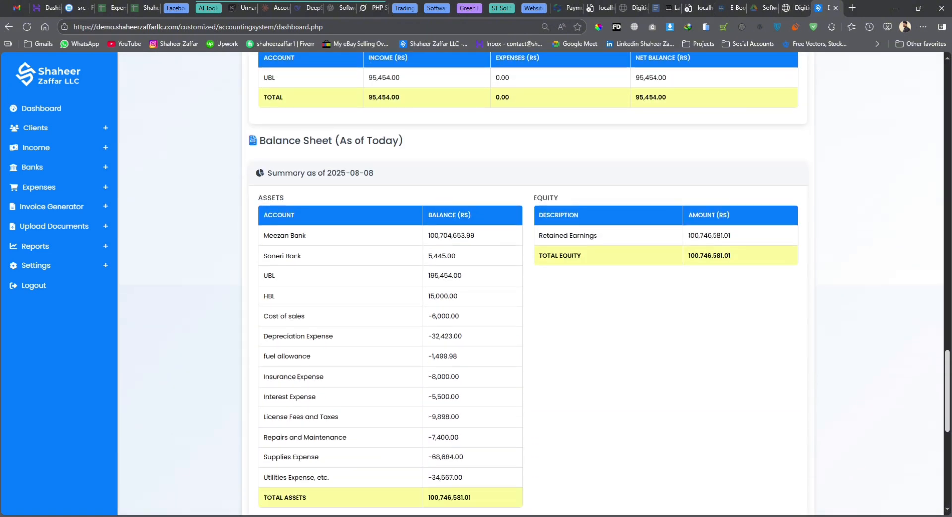
pyautogui.scroll(20, 528, 283)
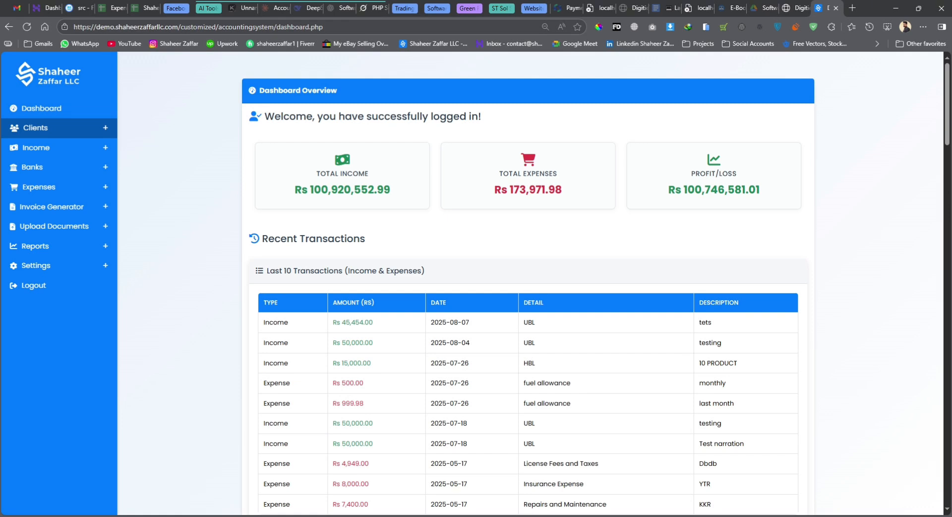
# Start a new client dated 08/08/2025 with client type Customer
pyautogui.click(59, 127)
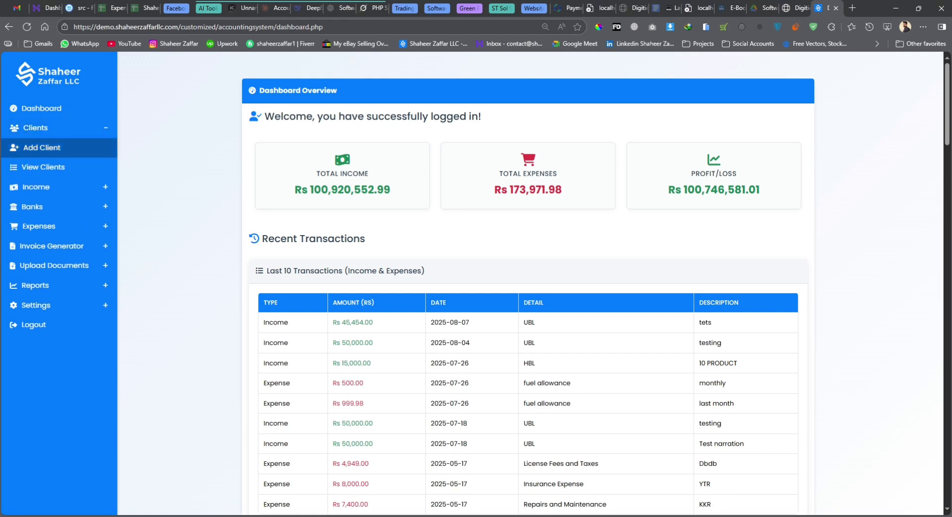
pyautogui.click(98, 153)
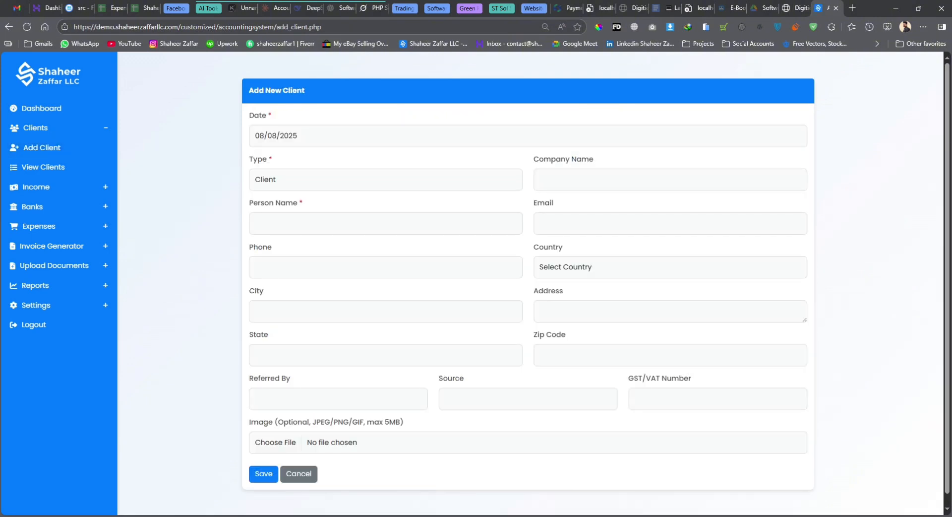
pyautogui.click(289, 136)
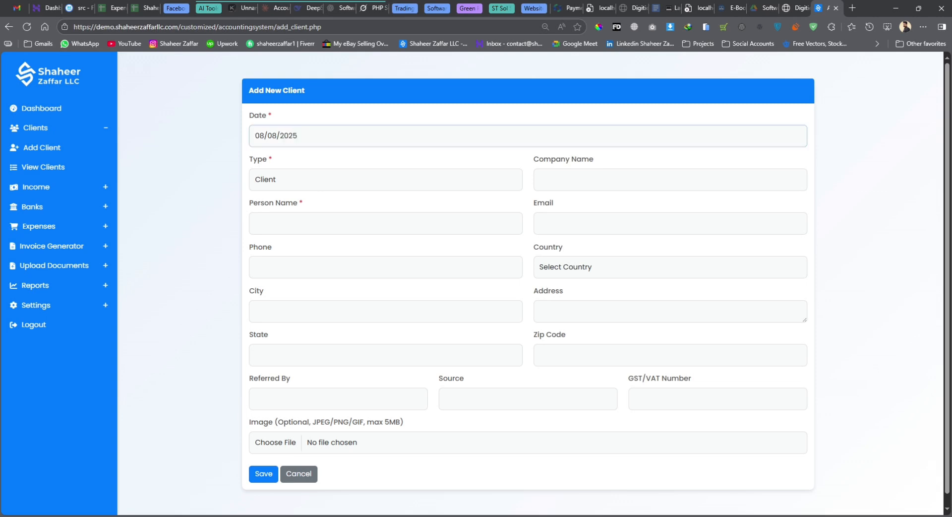
pyautogui.click(319, 185)
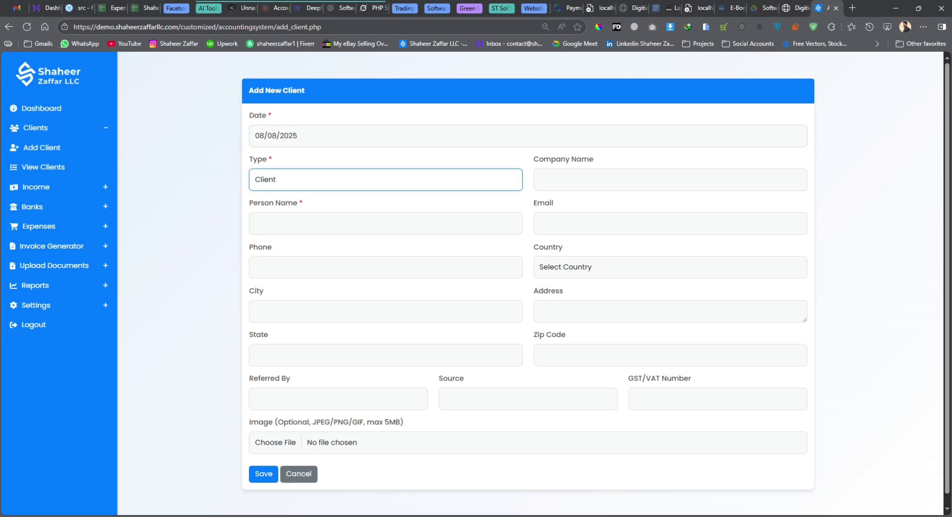
pyautogui.press('Down')
# Enter company name ABC LLC, the contact person's name and their e-mail address
pyautogui.click(614, 173)
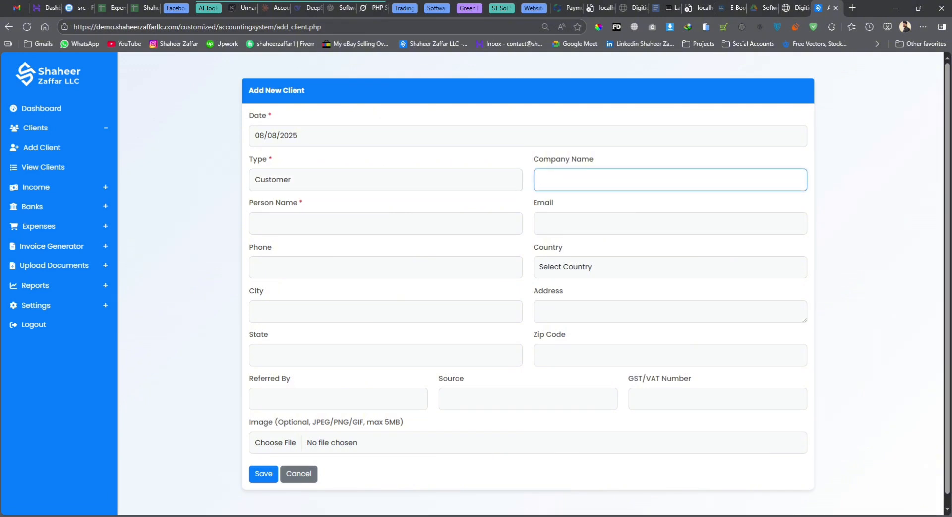
pyautogui.write('Abc')
pyautogui.write('ABC LLC')
pyautogui.click(384, 228)
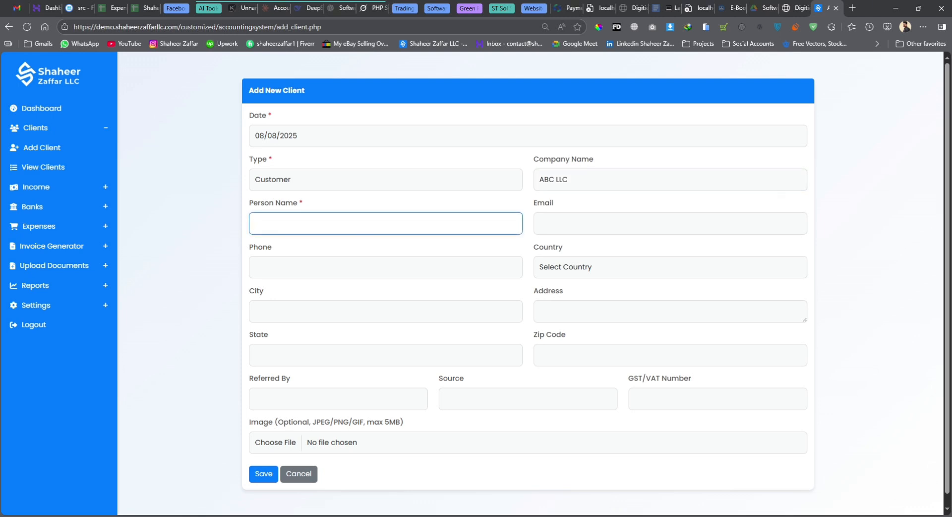
pyautogui.write('Tony')
pyautogui.click(669, 223)
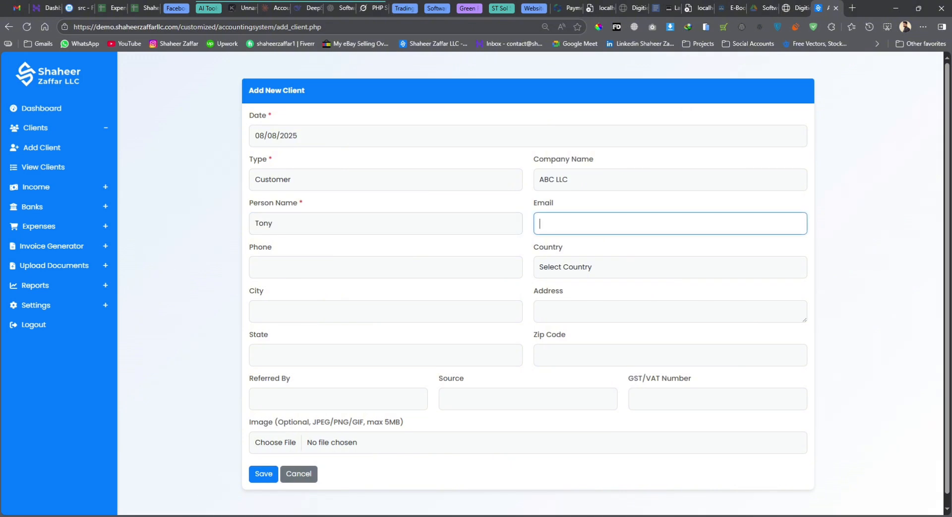
# Fill in the client's phone number from the suggestion and clear the autofilled country
pyautogui.click(385, 267)
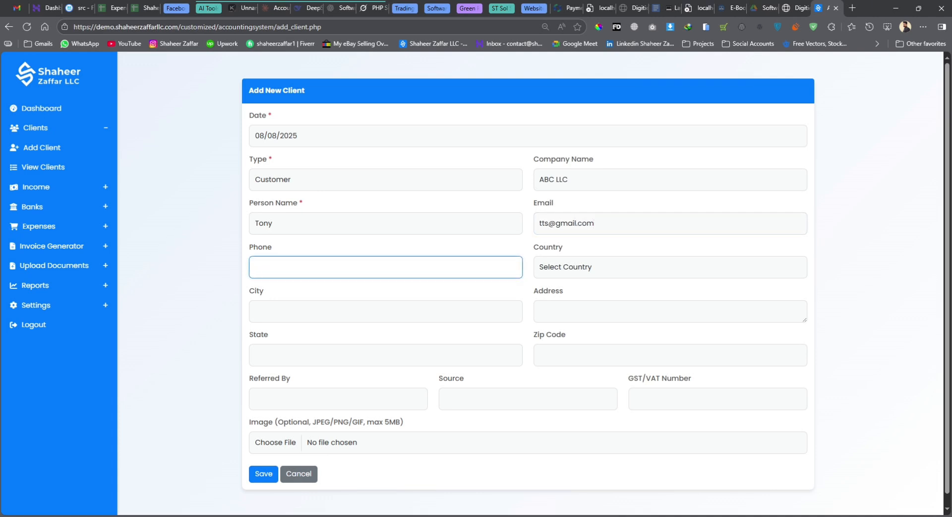
pyautogui.press('Tab')
pyautogui.press('Tab')
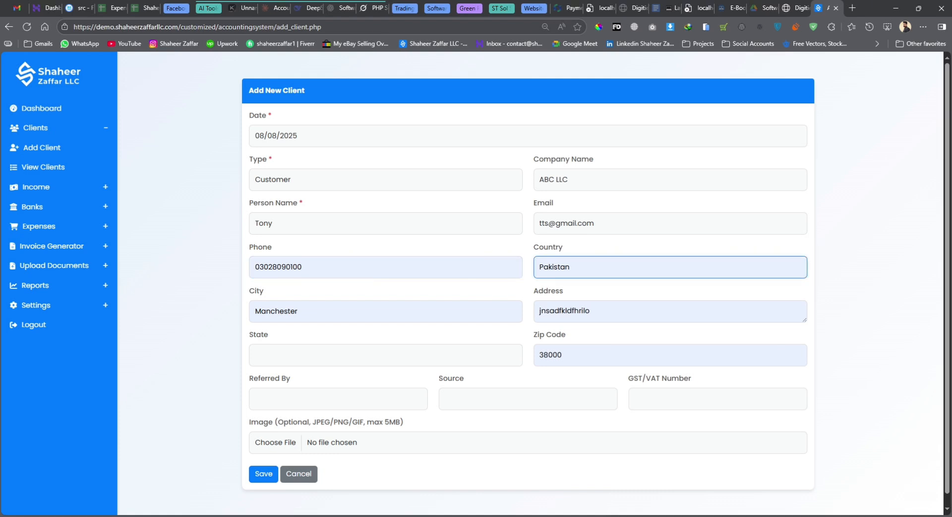
pyautogui.click(581, 283)
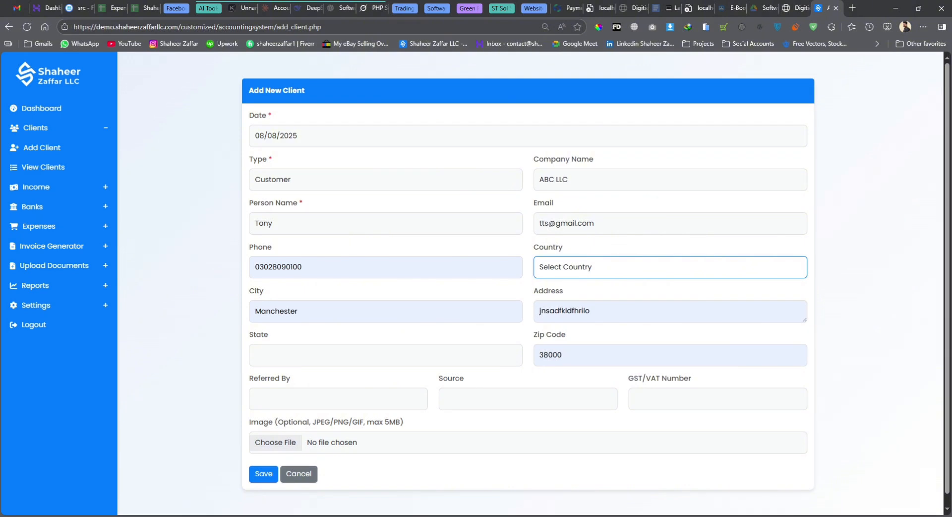
# Set the country to United States, the state to Virginia, and enter the zip code
pyautogui.press('Down')
pyautogui.click(369, 323)
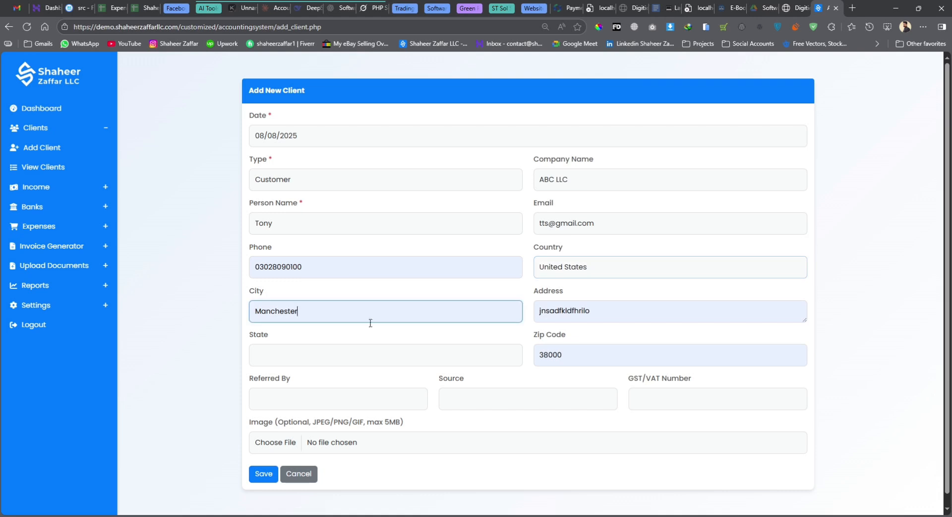
pyautogui.press('Tab')
pyautogui.press('Tab')
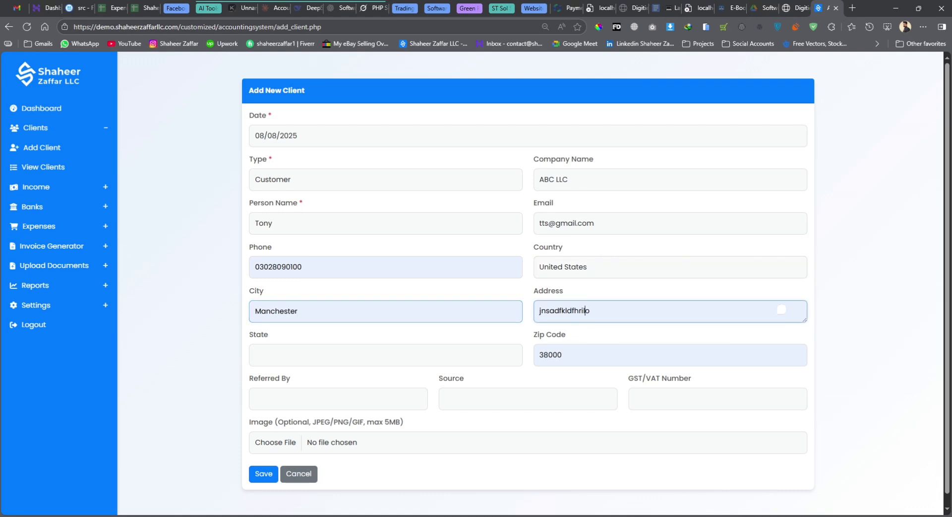
pyautogui.write('Punjab')
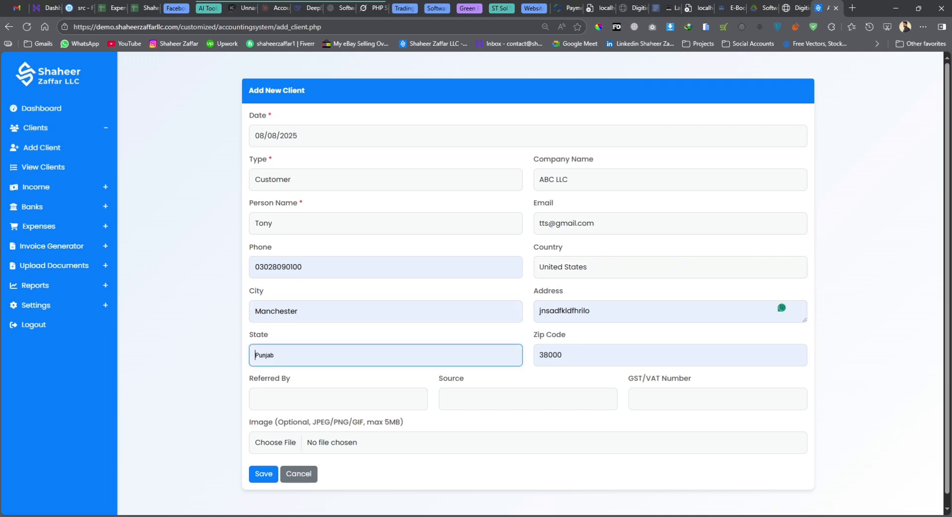
pyautogui.moveTo(301, 356); pyautogui.dragTo(227, 361)
pyautogui.write('Vir')
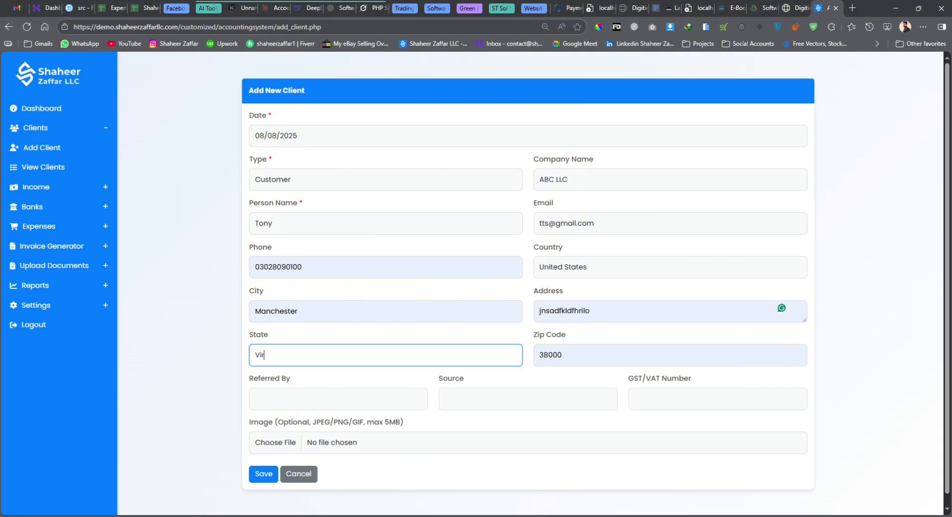
pyautogui.write('ginia')
pyautogui.press('Tab')
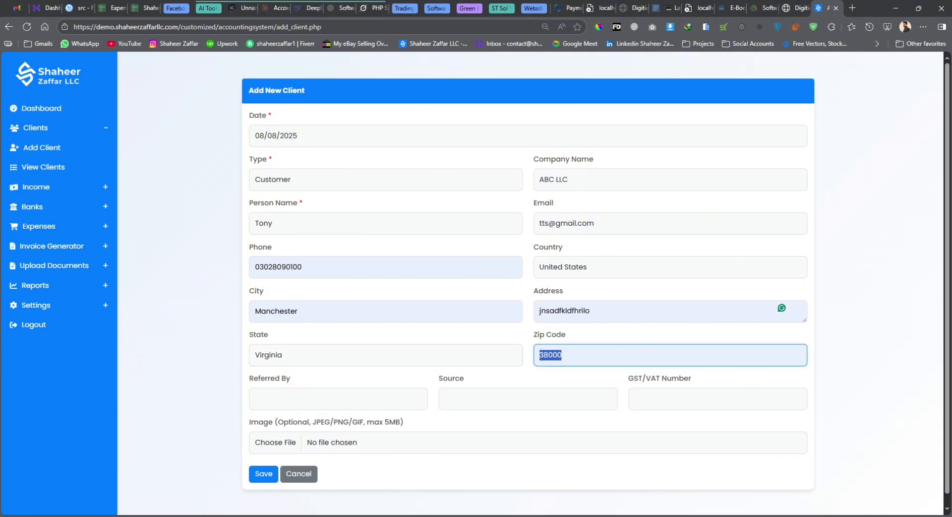
pyautogui.write('12345678')
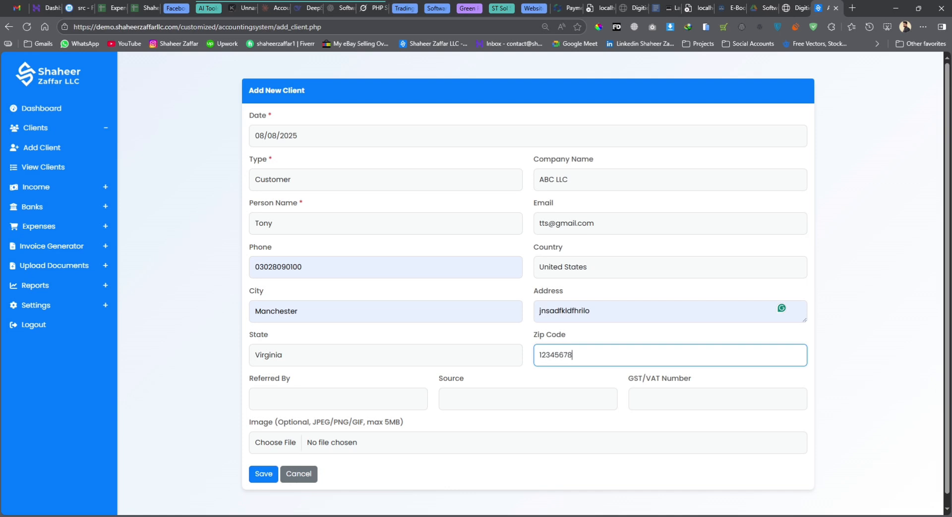
# Fill in the referrer, source Linkedin and the GST/VAT number, attach a photo, and save
pyautogui.press('Tab')
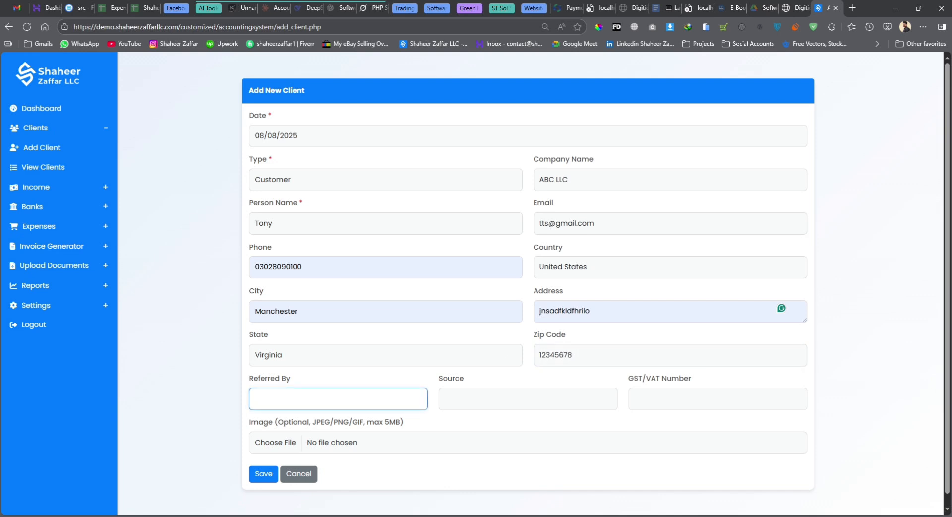
pyautogui.write('Chris')
pyautogui.press('Tab')
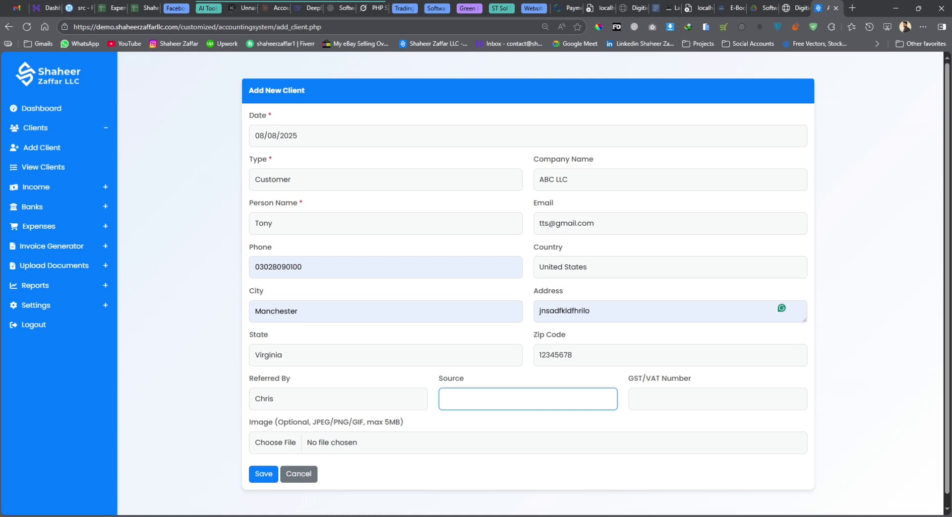
pyautogui.write('Linkedin')
pyautogui.press('Tab')
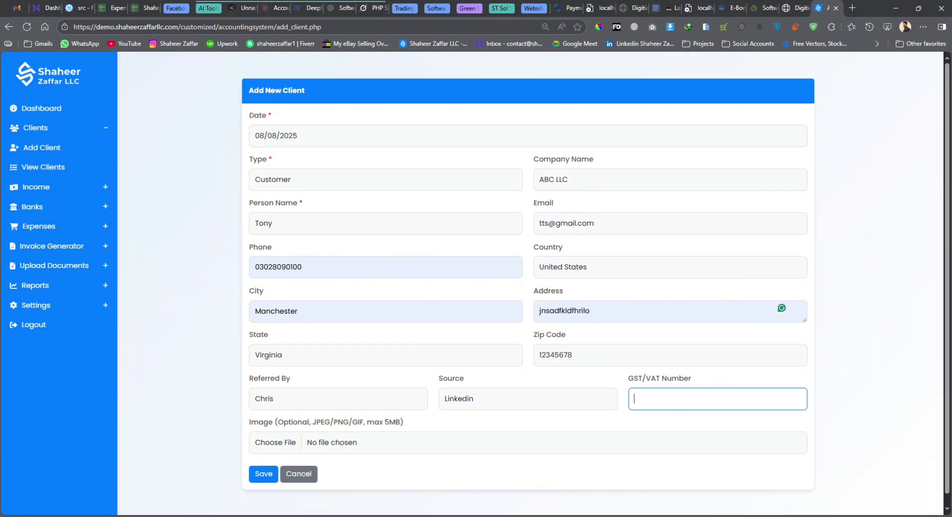
pyautogui.write('123456789')
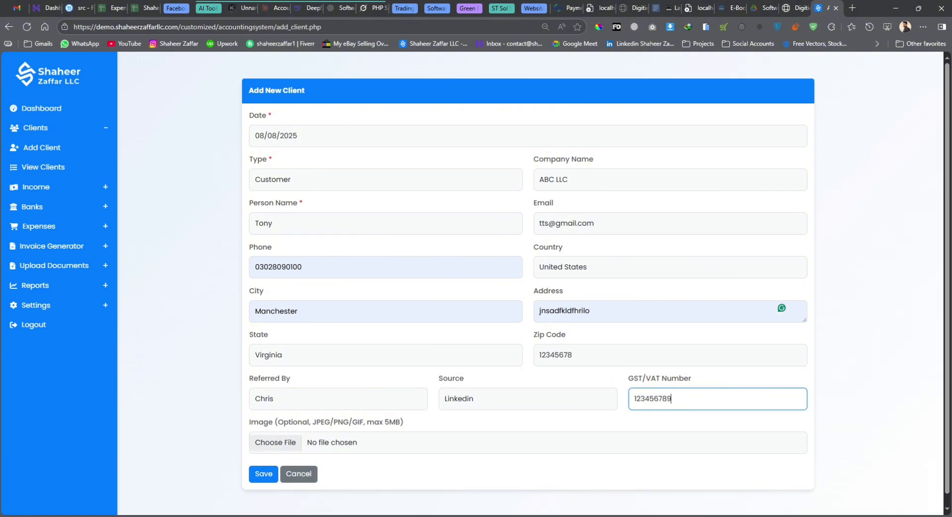
pyautogui.press('Tab')
pyautogui.press('Return')
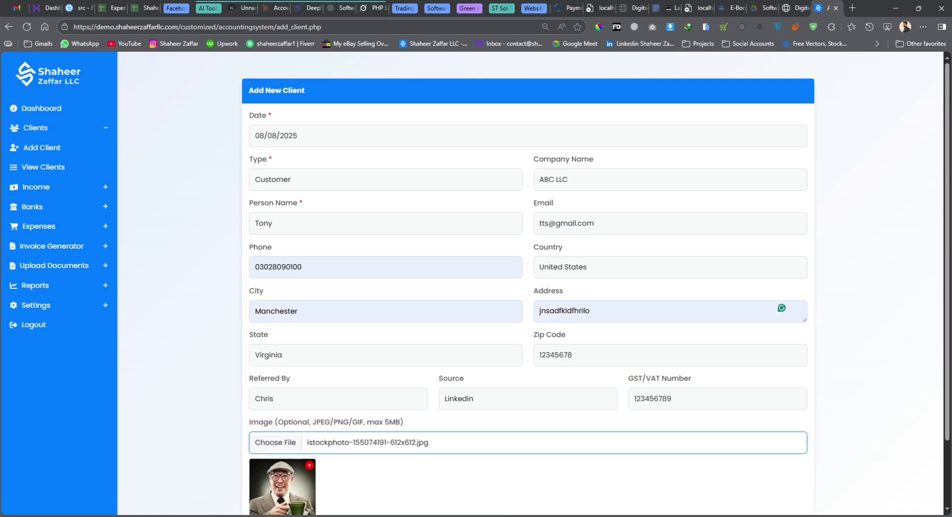
pyautogui.scroll(-2, 283, 504)
pyautogui.click(269, 469)
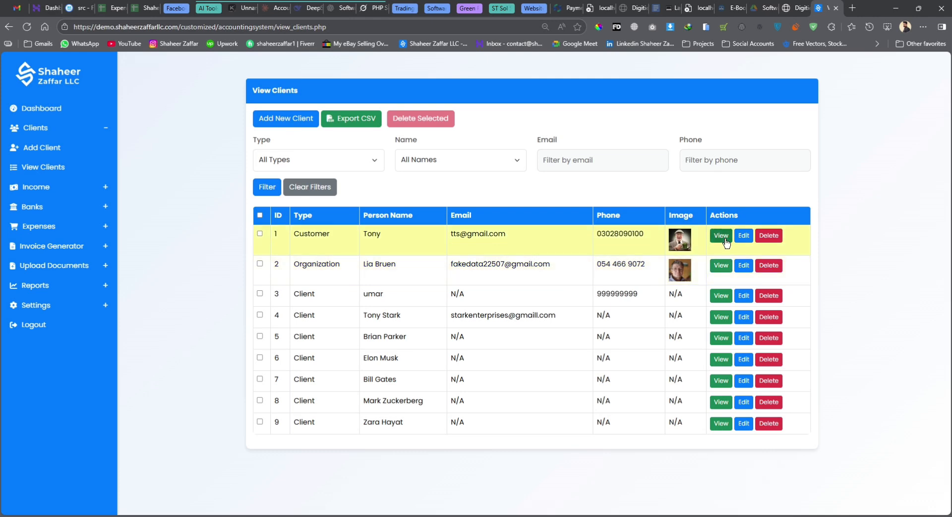
# Review the new customer's record (ID 16) and photo, then return to View Clients
pyautogui.click(724, 241)
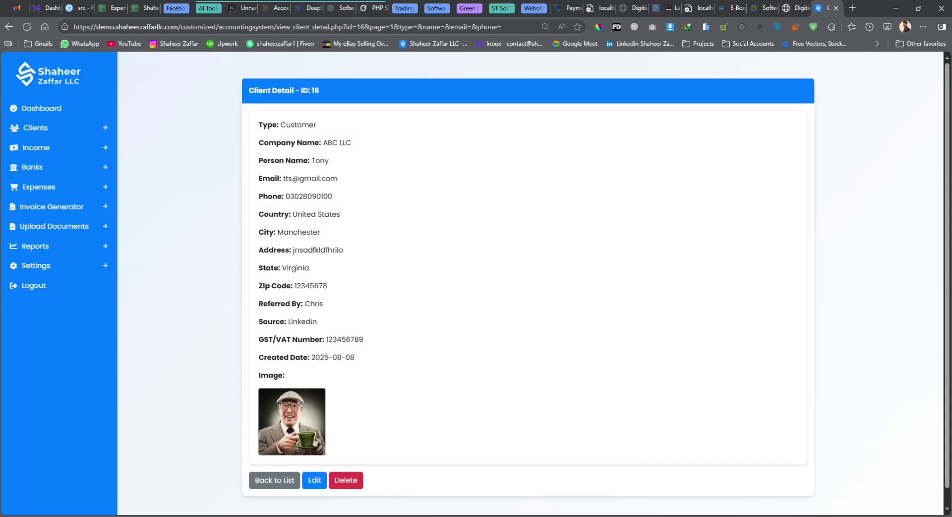
pyautogui.click(292, 421)
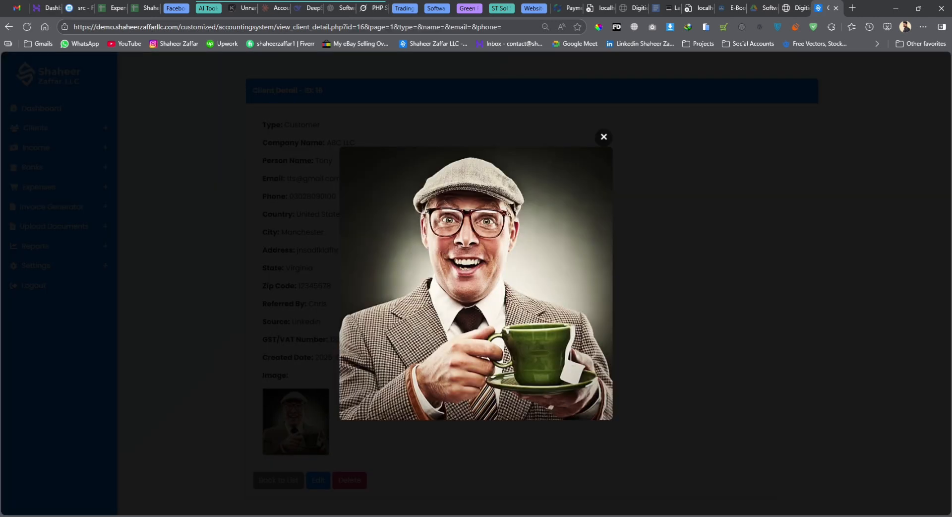
pyautogui.click(292, 421)
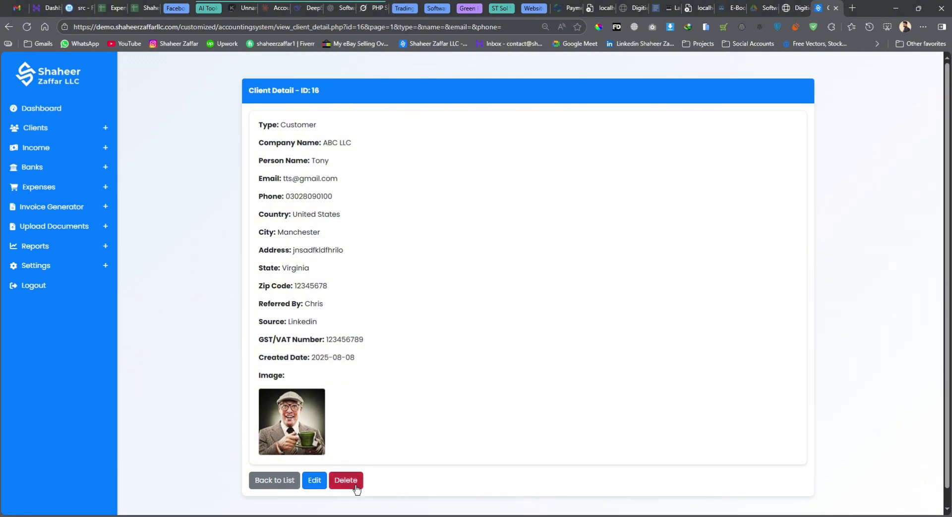
pyautogui.click(271, 485)
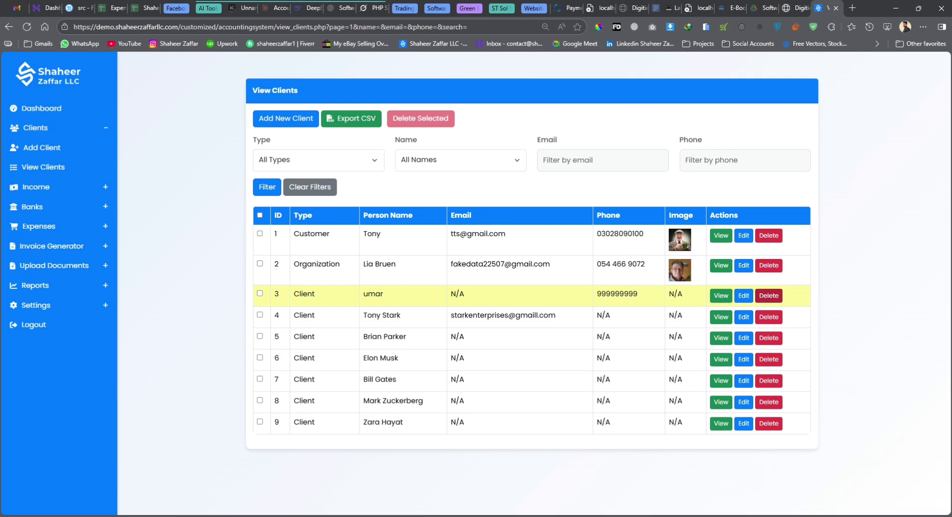
# Delete the third client in View Clients, leaving eight clients listed
pyautogui.click(769, 295)
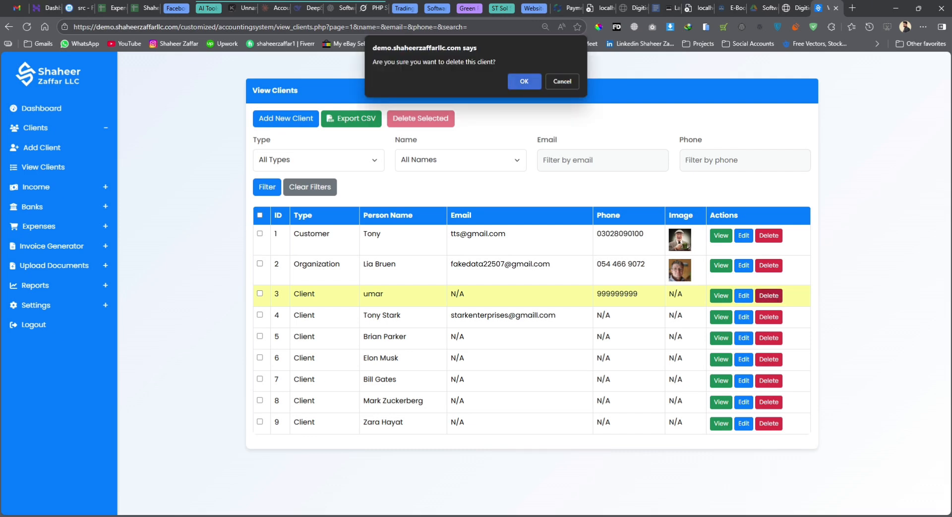
pyautogui.press('Return')
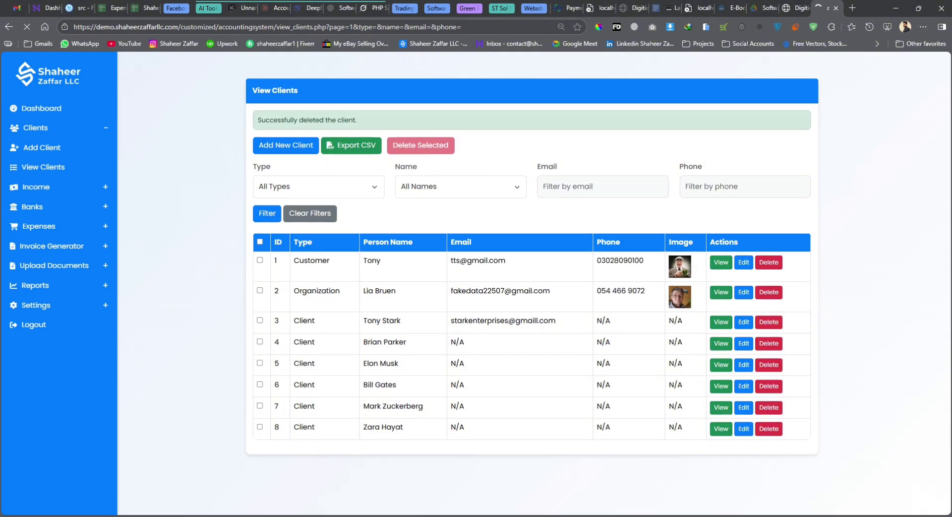
pyautogui.click(318, 186)
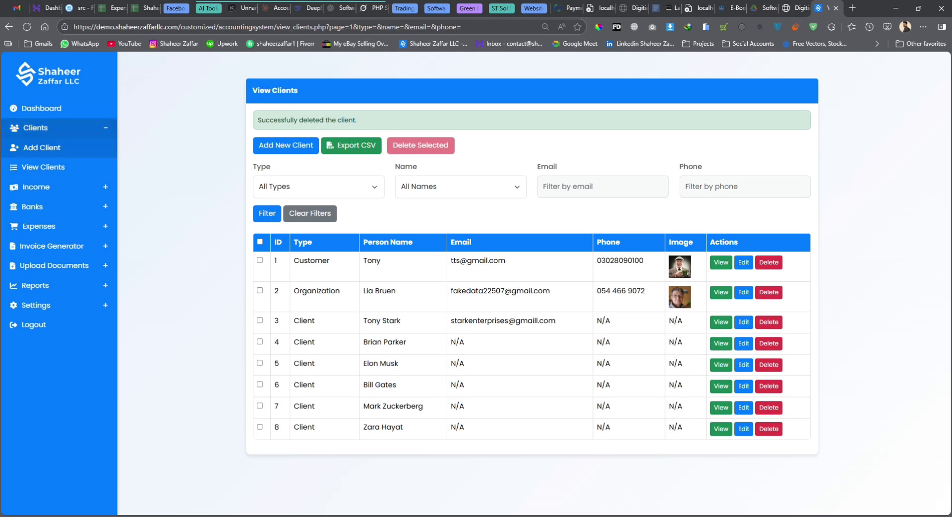
pyautogui.click(54, 128)
# Save a bank named 'Chash in hand' with no account details, then start another bank
pyautogui.click(75, 178)
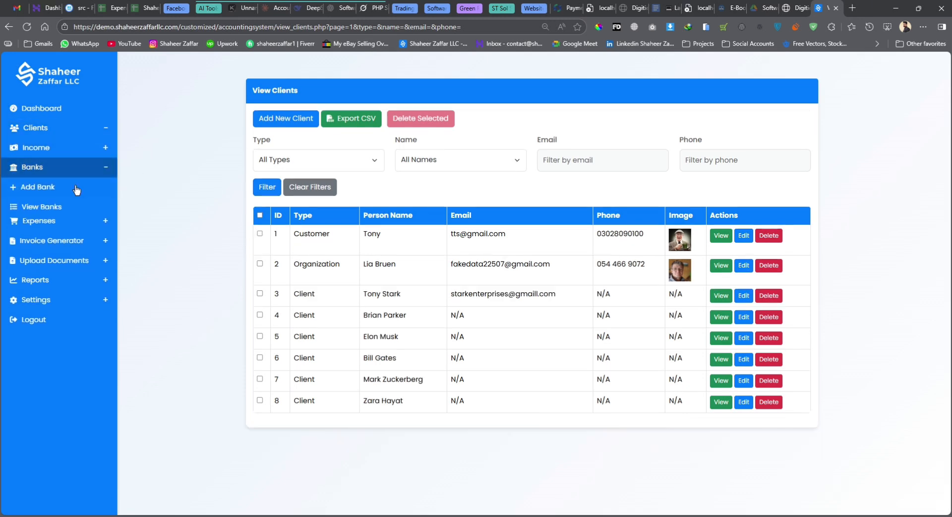
pyautogui.click(78, 193)
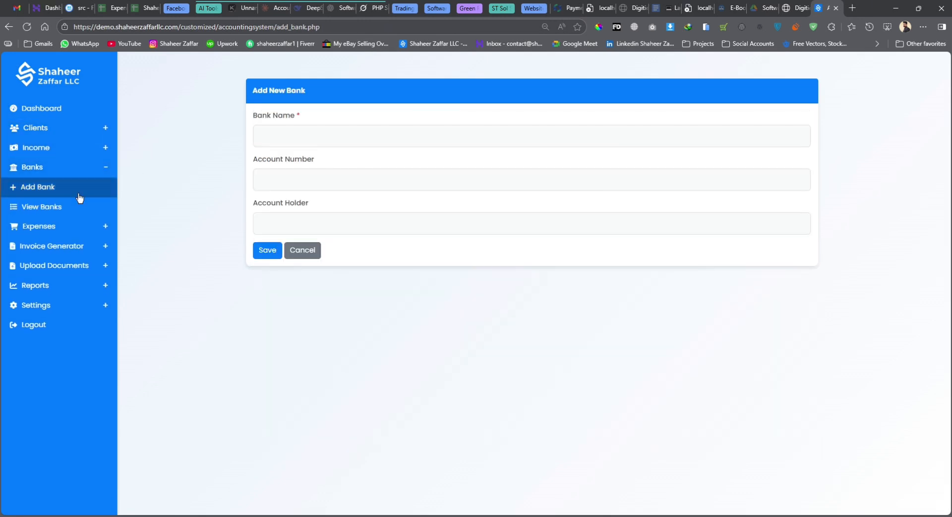
pyautogui.click(269, 130)
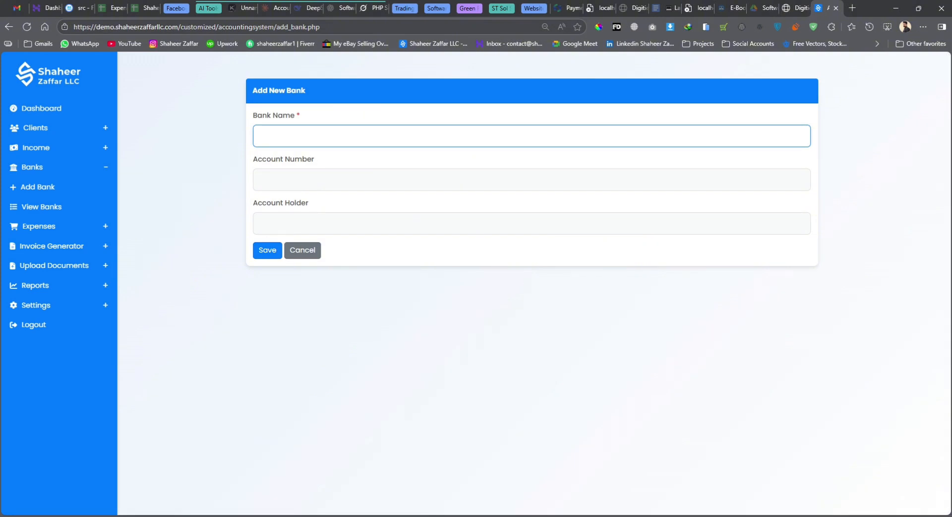
pyautogui.write('Chash in hand')
pyautogui.click(304, 183)
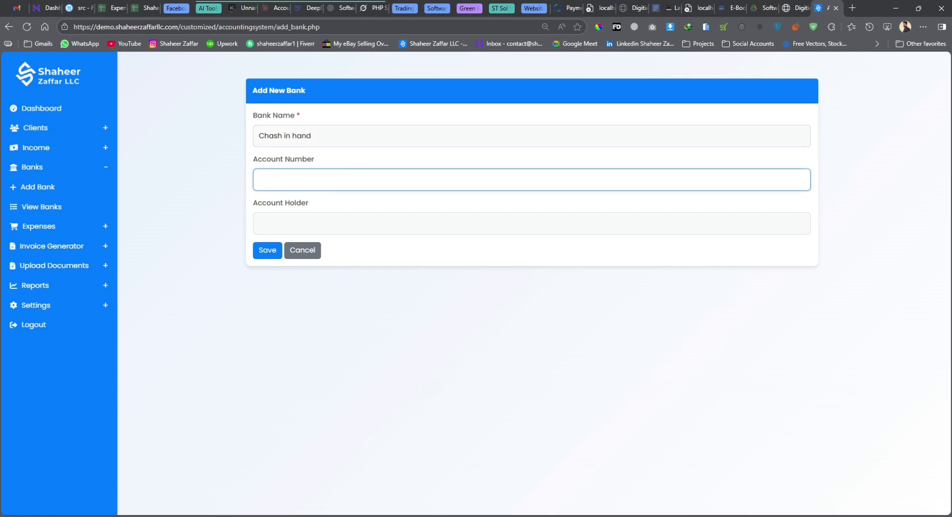
pyautogui.click(404, 156)
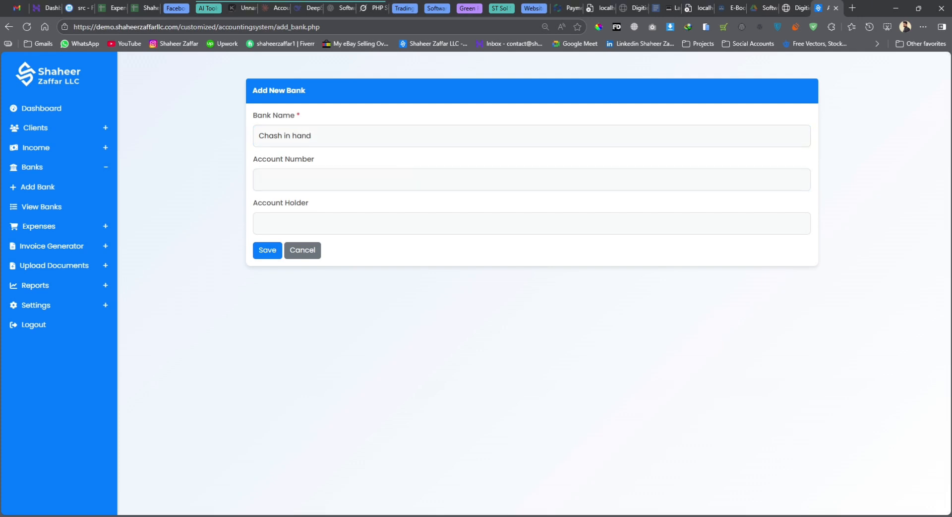
pyautogui.click(275, 254)
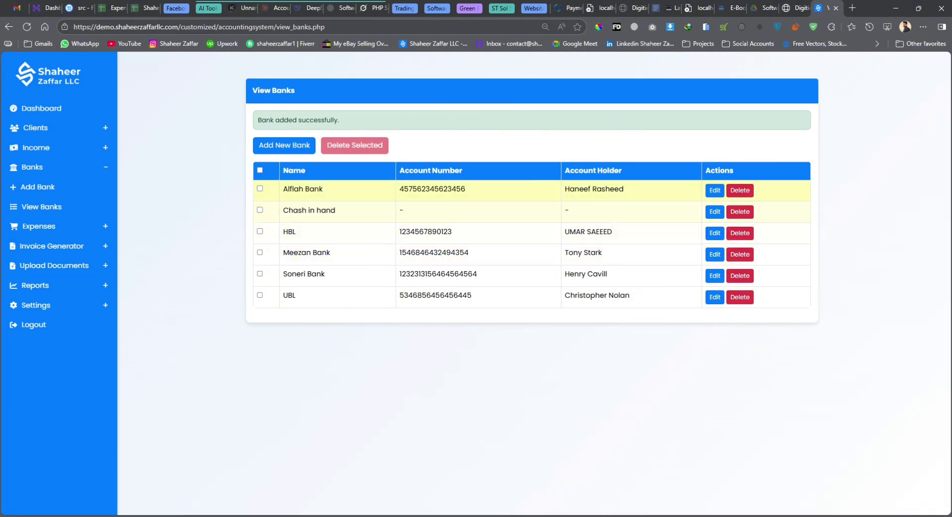
pyautogui.click(290, 146)
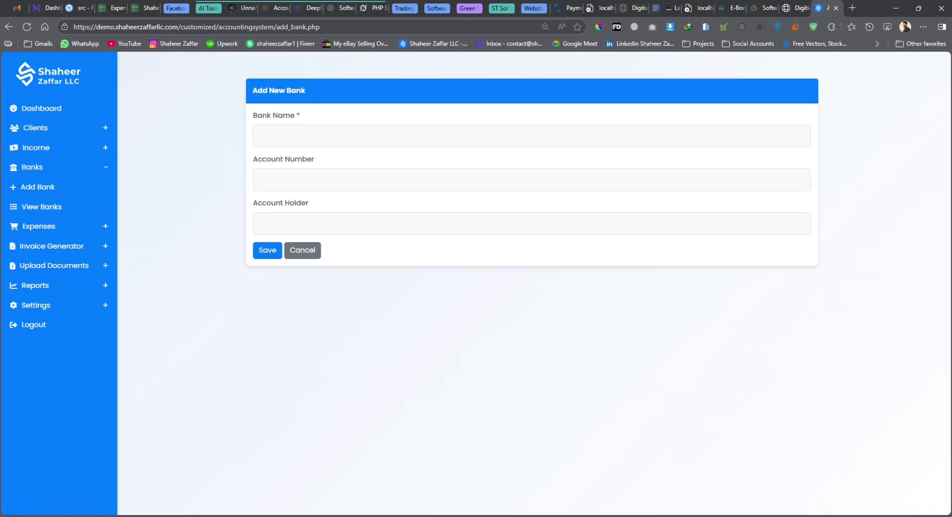
# Save bank 'UBL Pakistan' with its account number and holder ABC, then go to Add Income
pyautogui.click(324, 145)
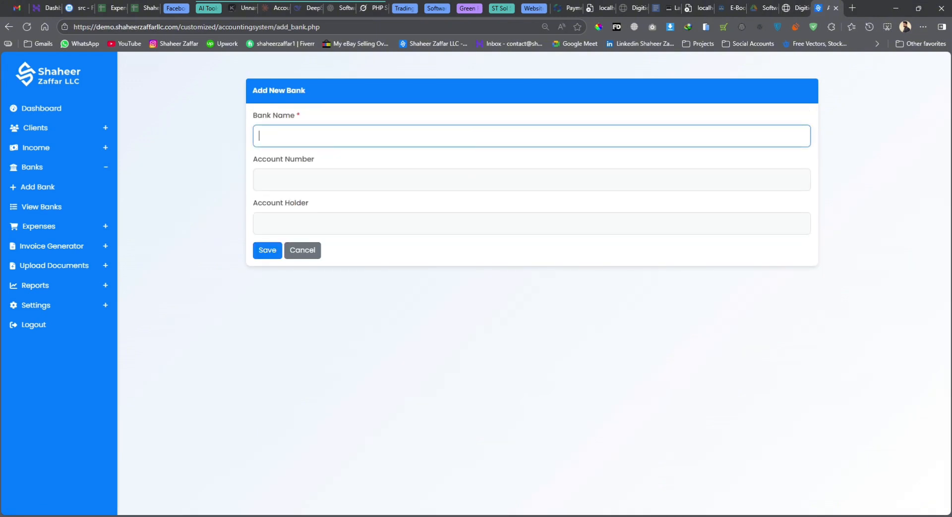
pyautogui.press('BackSpace')
pyautogui.press('BackSpace')
pyautogui.press('BackSpace')
pyautogui.press('BackSpace')
pyautogui.press('BackSpace')
pyautogui.press('Tab')
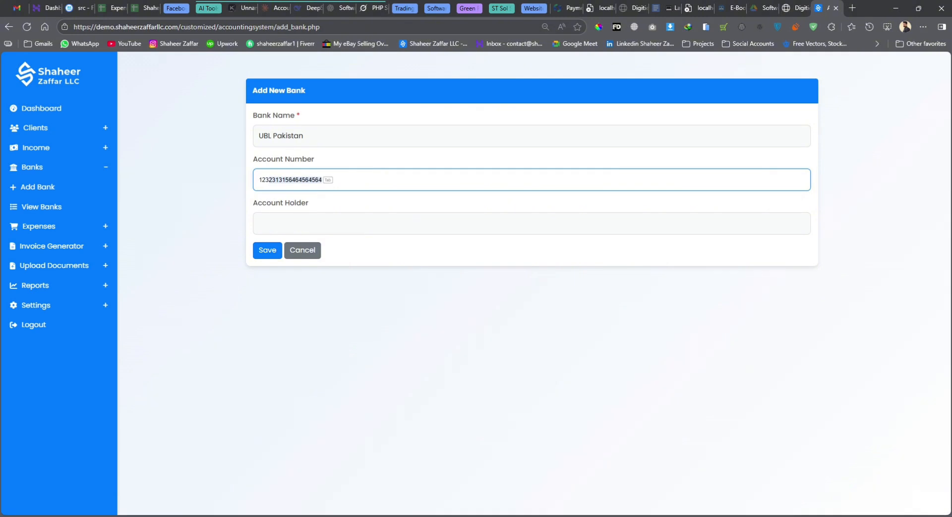
pyautogui.press('Tab')
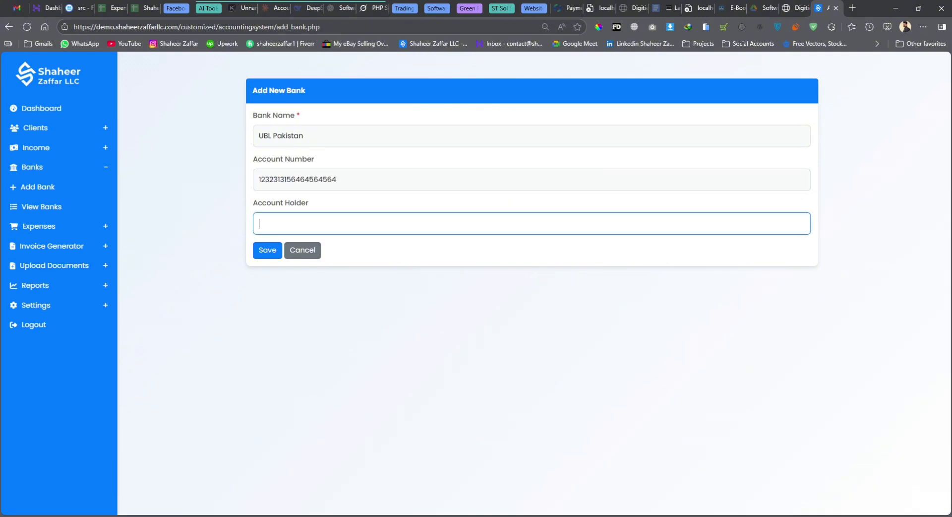
pyautogui.press('Tab')
pyautogui.press('Return')
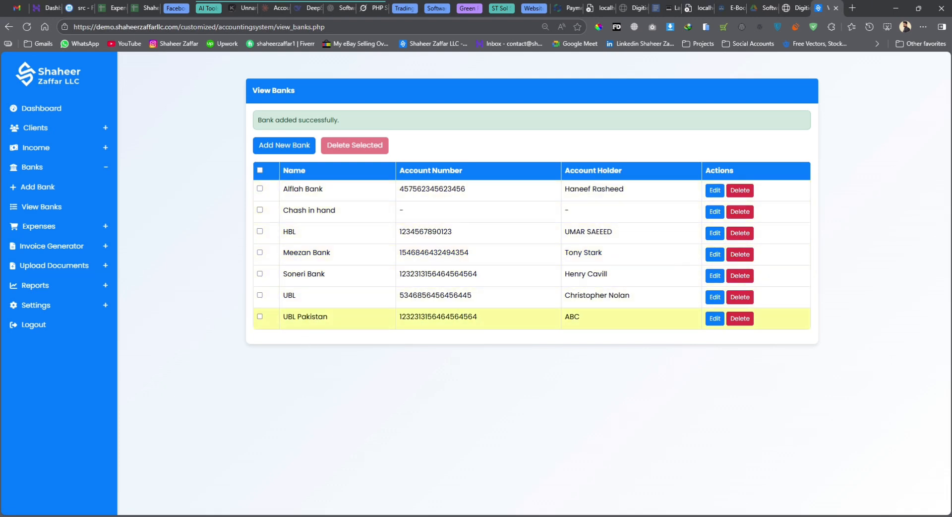
pyautogui.click(35, 147)
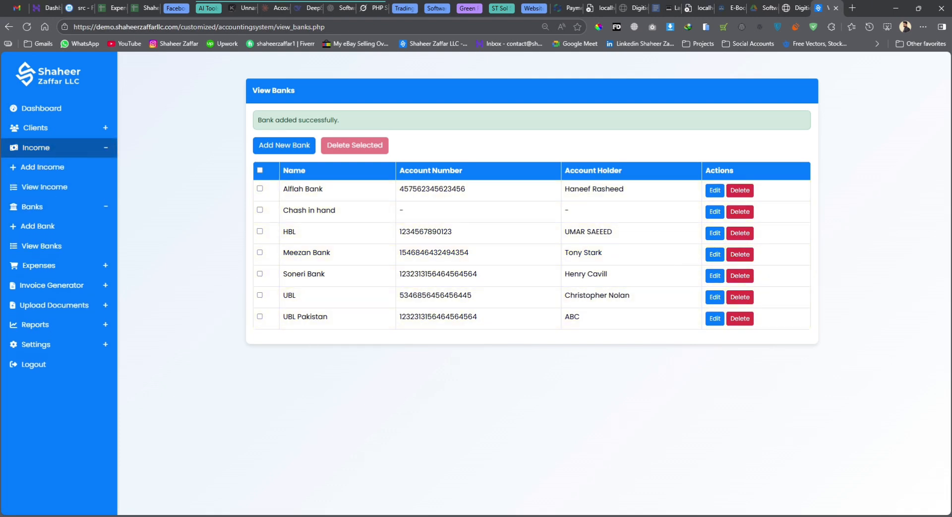
pyautogui.click(42, 166)
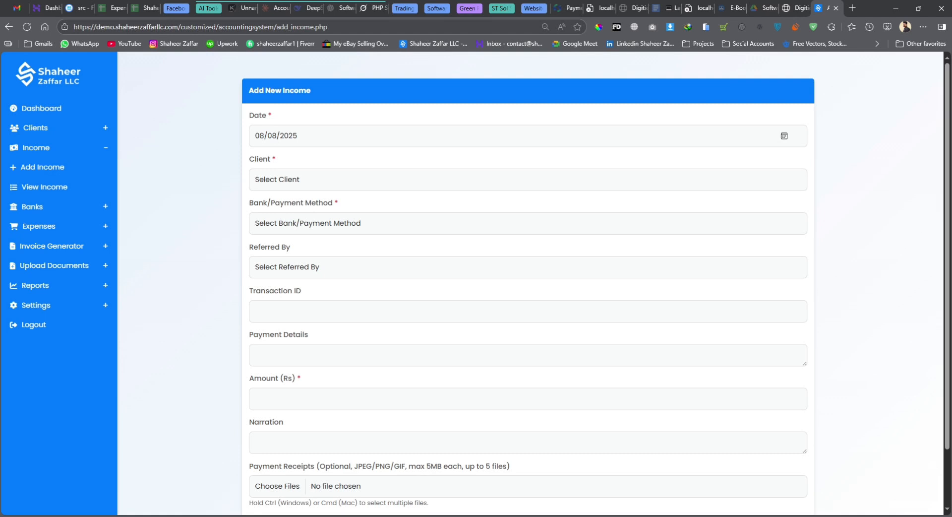
# Choose the income's client, bank UBL Pakistan and referrer, and enter the transaction ID
pyautogui.click(527, 179)
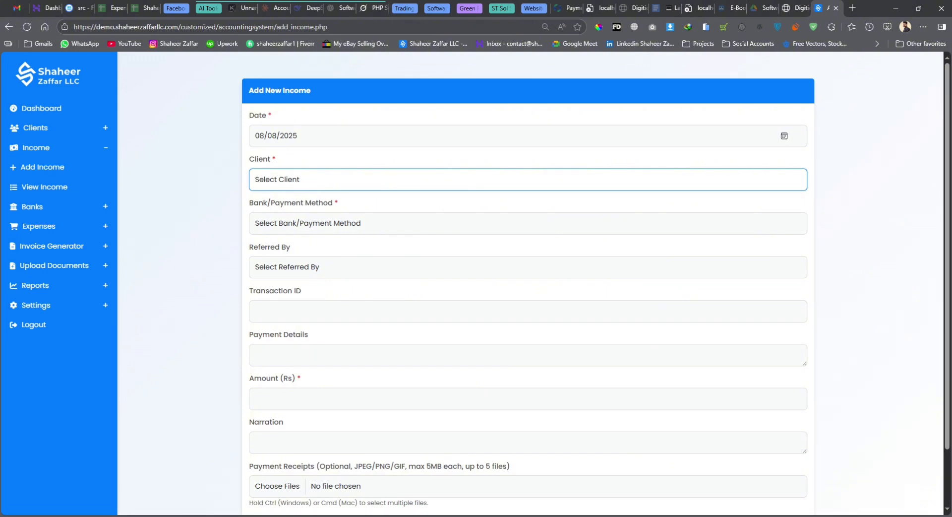
pyautogui.press('t')
pyautogui.press('Tab')
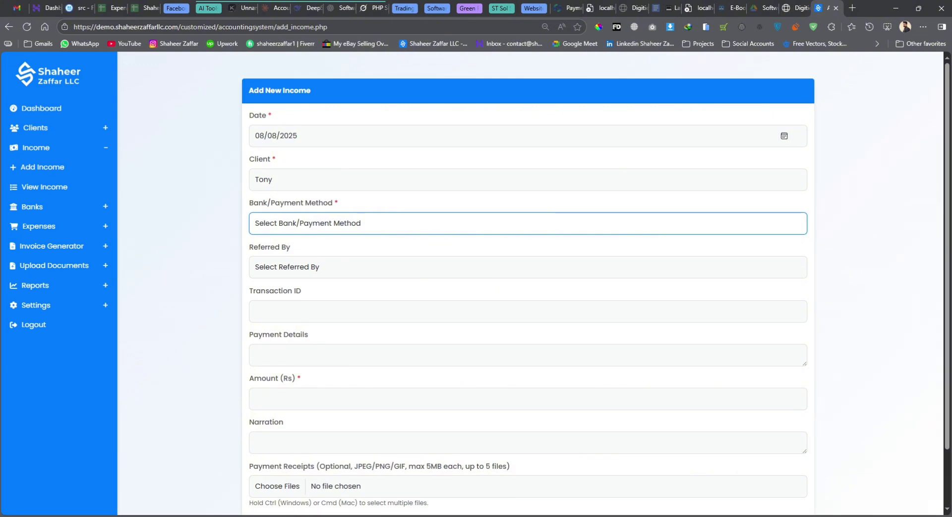
pyautogui.press('u')
pyautogui.press('Tab')
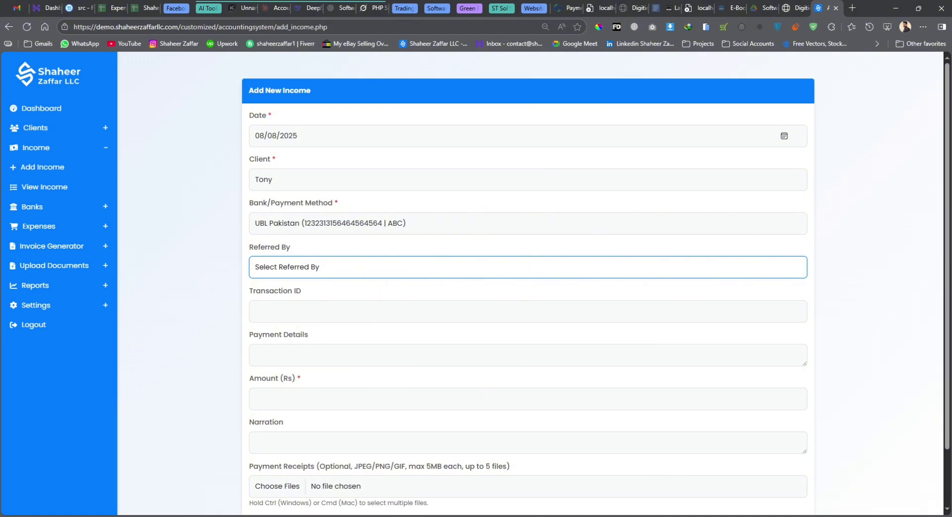
pyautogui.press('Down')
pyautogui.press('Tab')
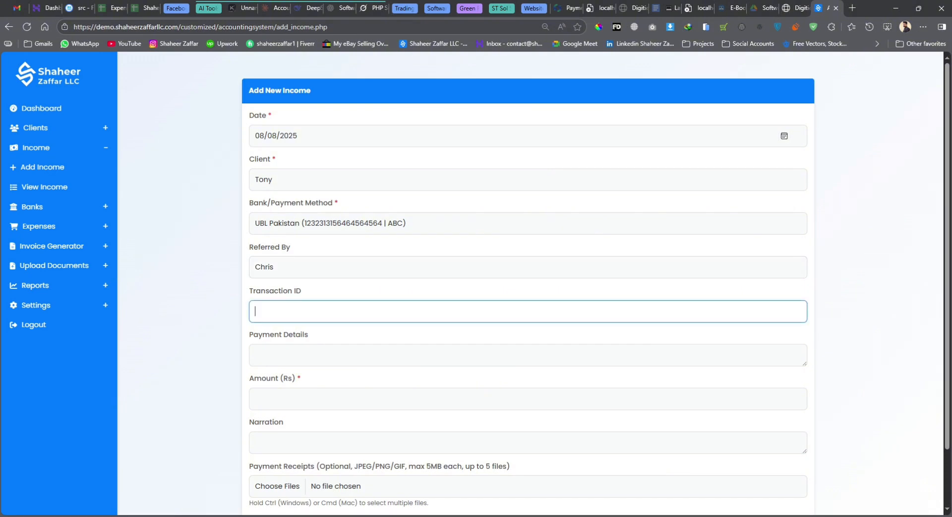
pyautogui.press('Escape')
pyautogui.write('123456789')
# Enter payment details 'seervices', amount 100000, narration 'test', attach two receipts, and save
pyautogui.click(256, 355)
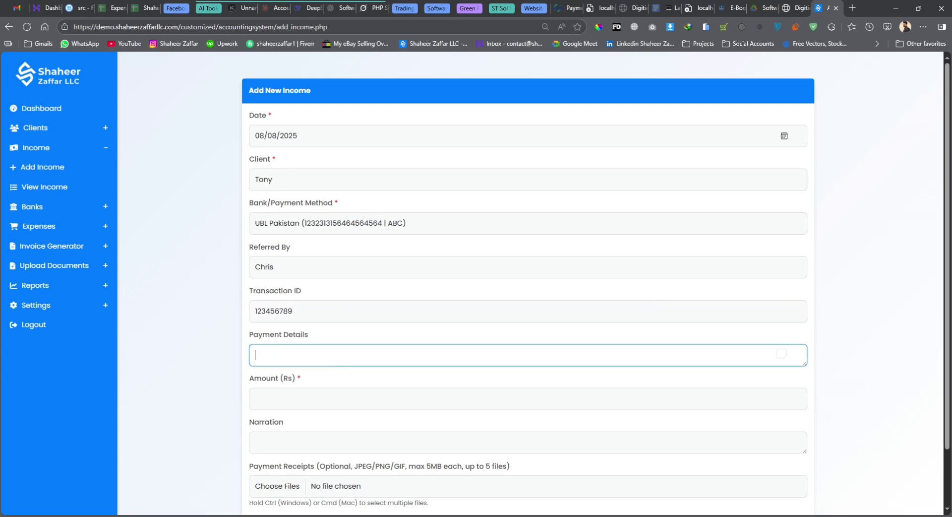
pyautogui.write('seervices')
pyautogui.click(278, 399)
pyautogui.write('100000')
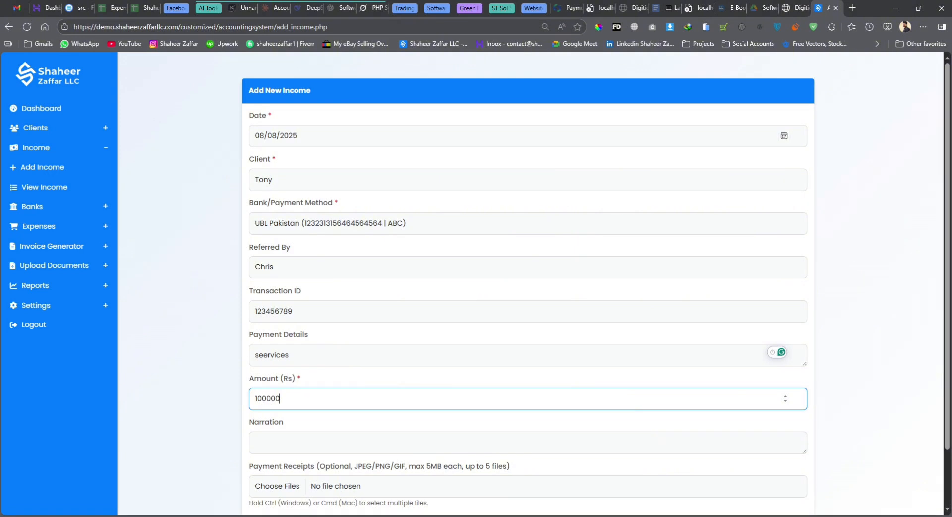
pyautogui.scroll(-1, 529, 298)
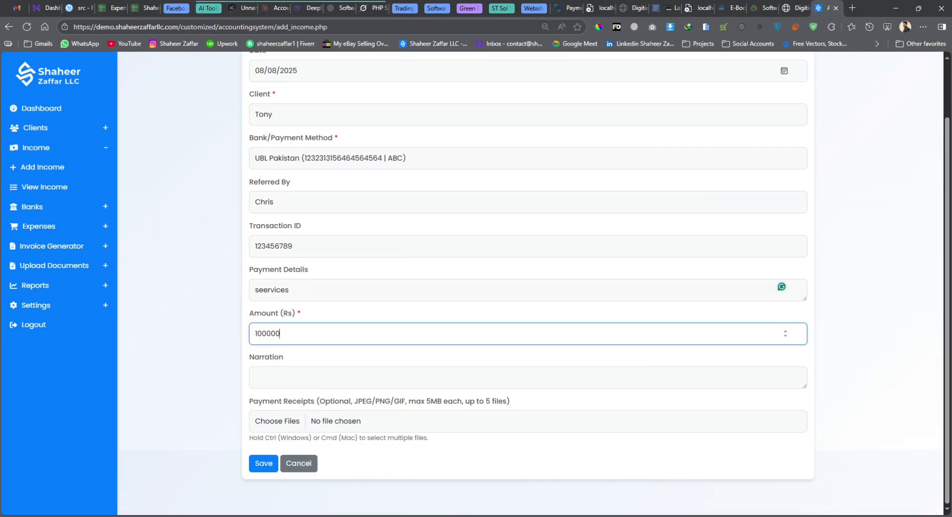
pyautogui.click(255, 378)
pyautogui.write('test')
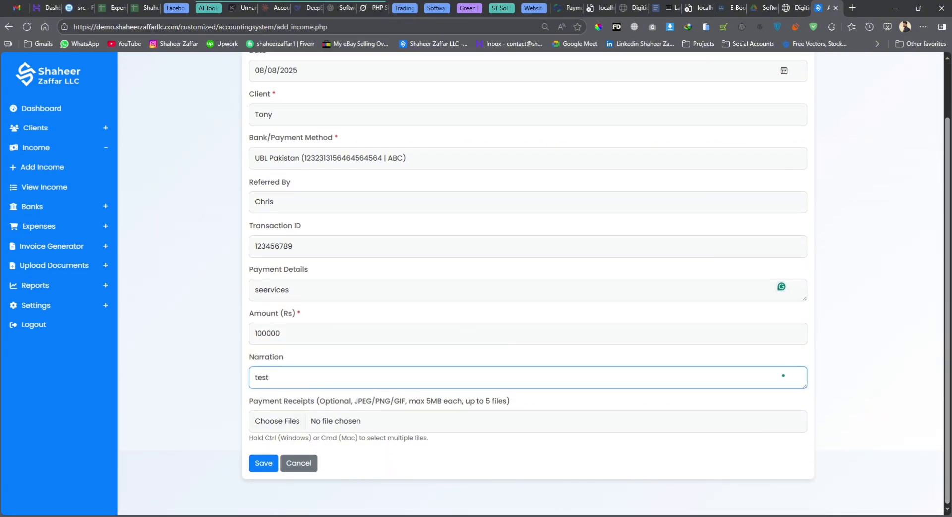
pyautogui.click(279, 421)
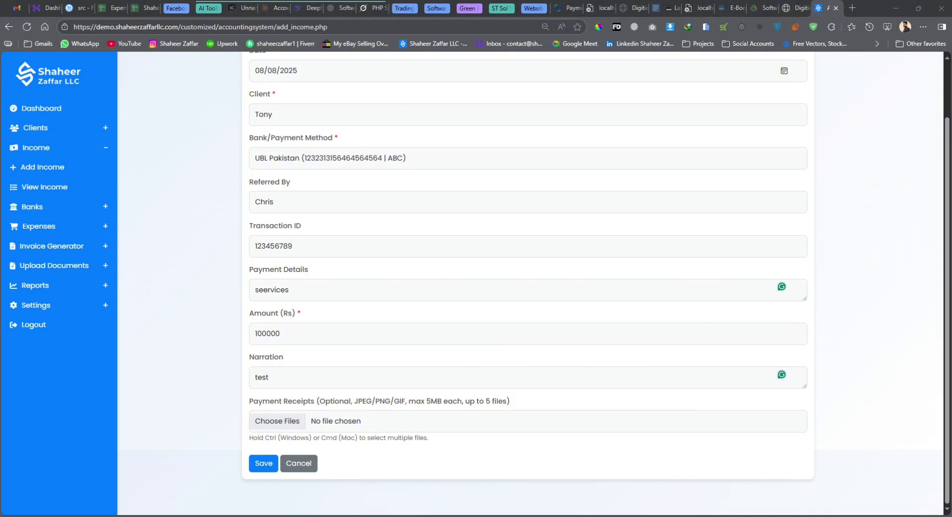
pyautogui.press('Return')
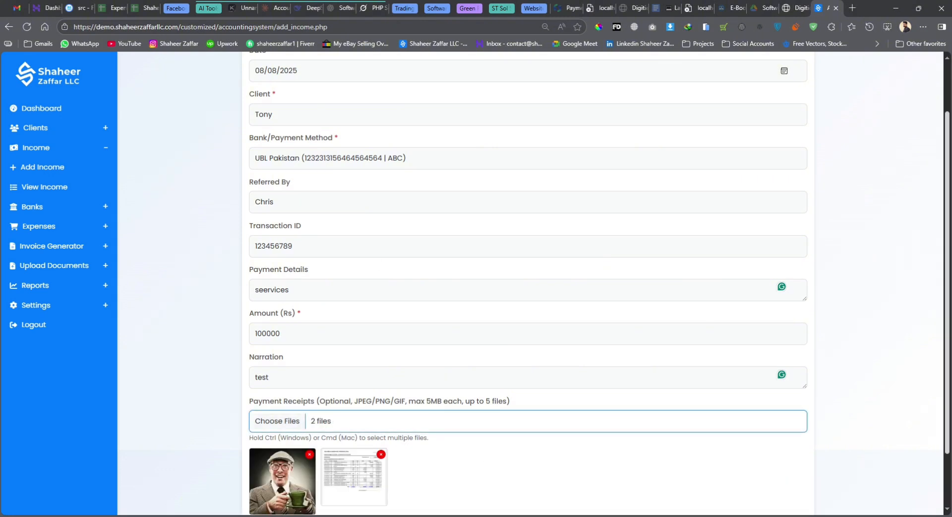
pyautogui.doubleClick(273, 246)
pyautogui.scroll(-2, 701, 371)
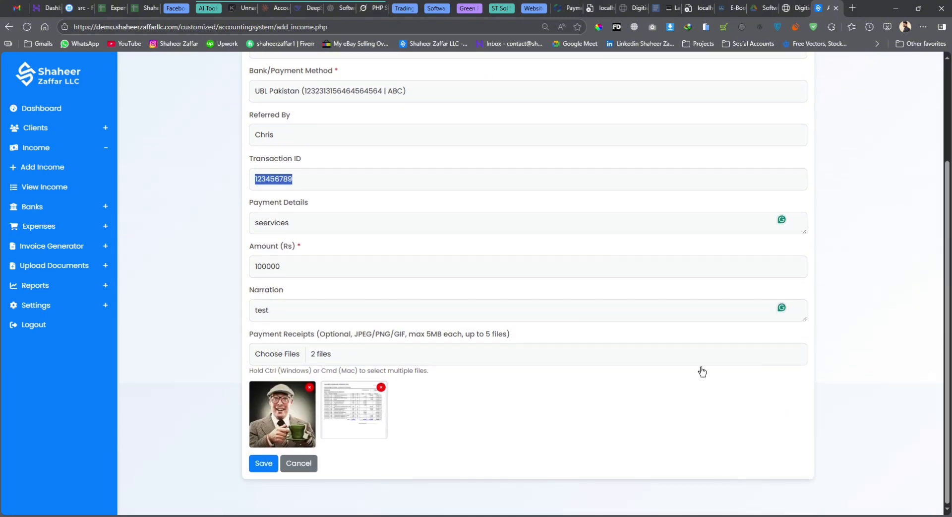
pyautogui.click(264, 462)
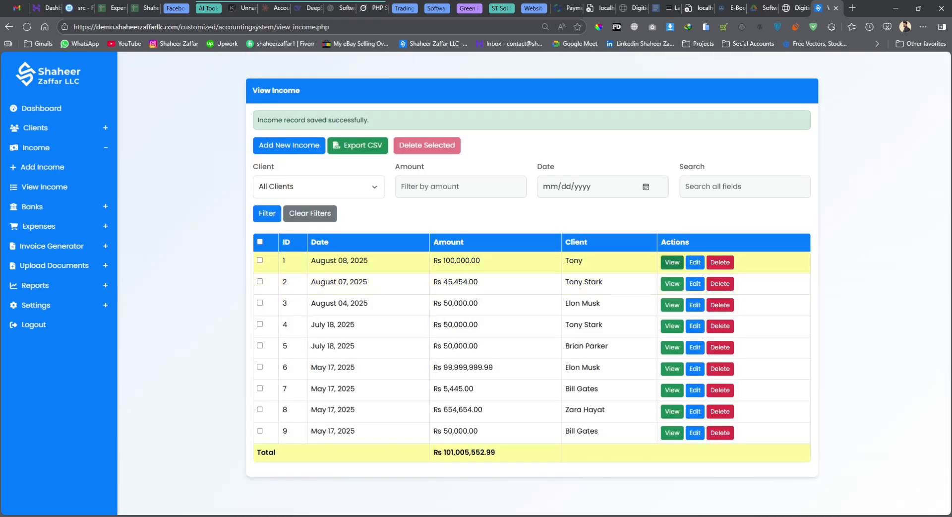
# Review the new Rs 100,000.00 income's details, then switch from the Income to the Expenses menu
pyautogui.moveTo(480, 261); pyautogui.dragTo(434, 260)
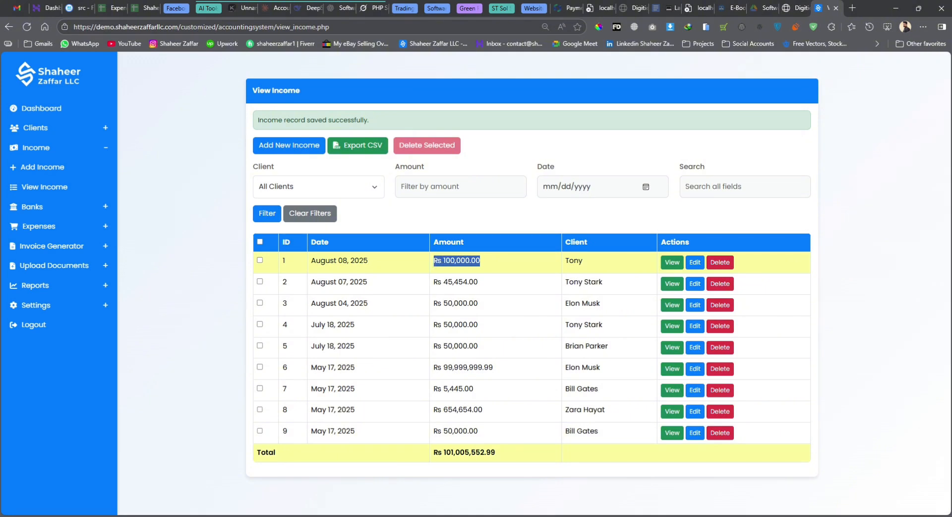
pyautogui.click(672, 236)
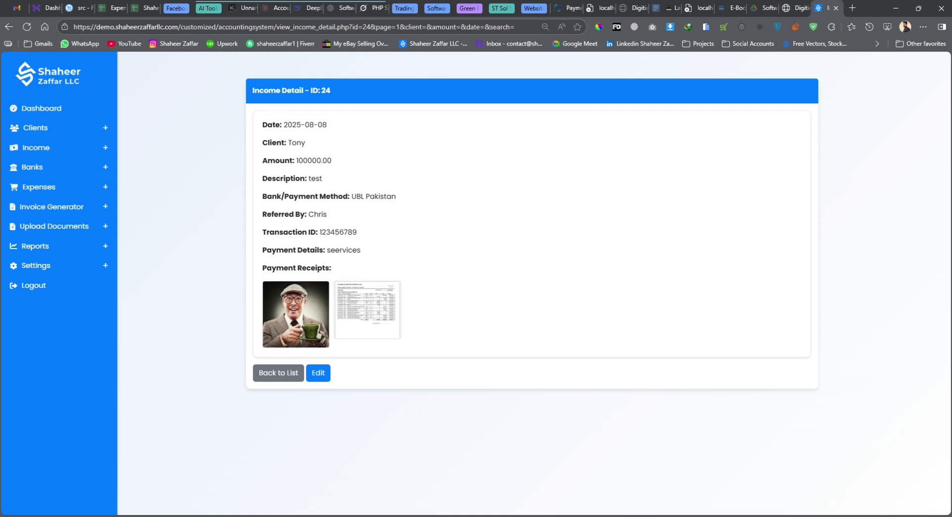
pyautogui.click(312, 375)
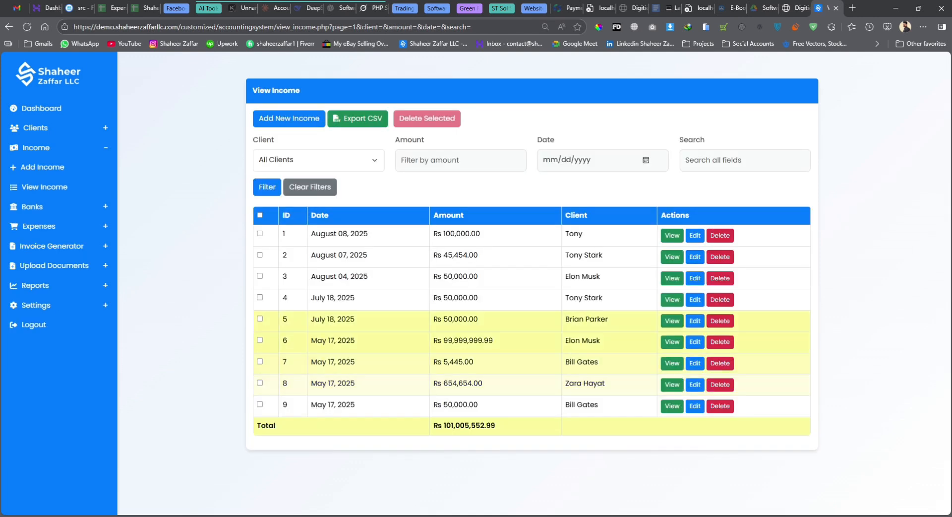
pyautogui.click(81, 150)
pyautogui.click(39, 186)
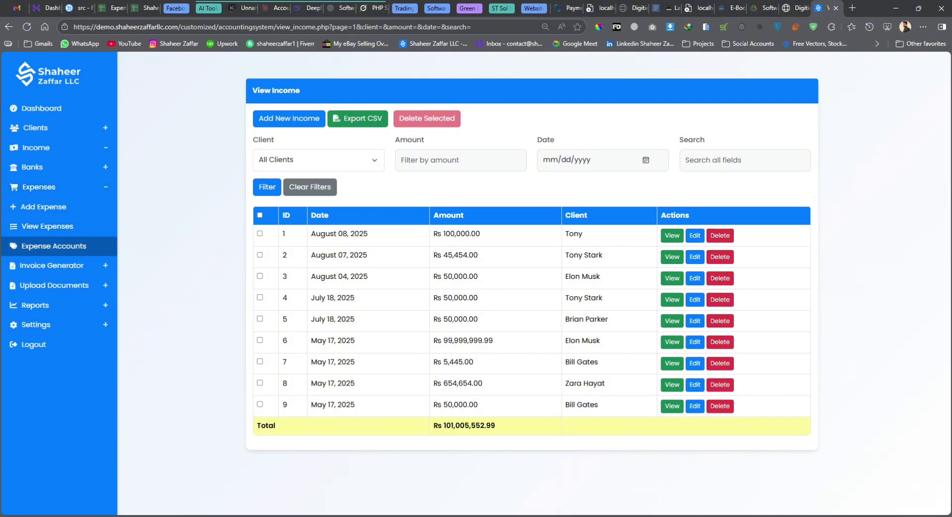
# Add an expense account named 'Office Expense', then go to Add Expense
pyautogui.click(72, 250)
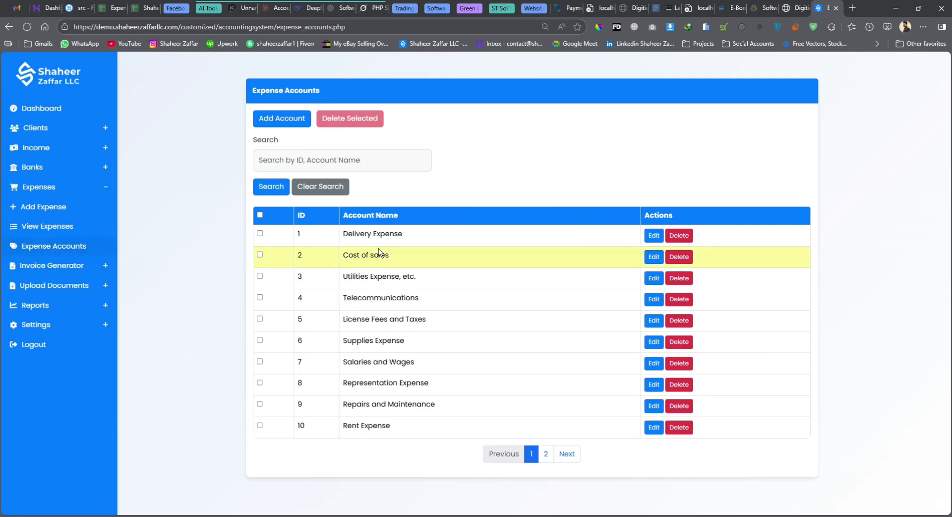
pyautogui.click(282, 118)
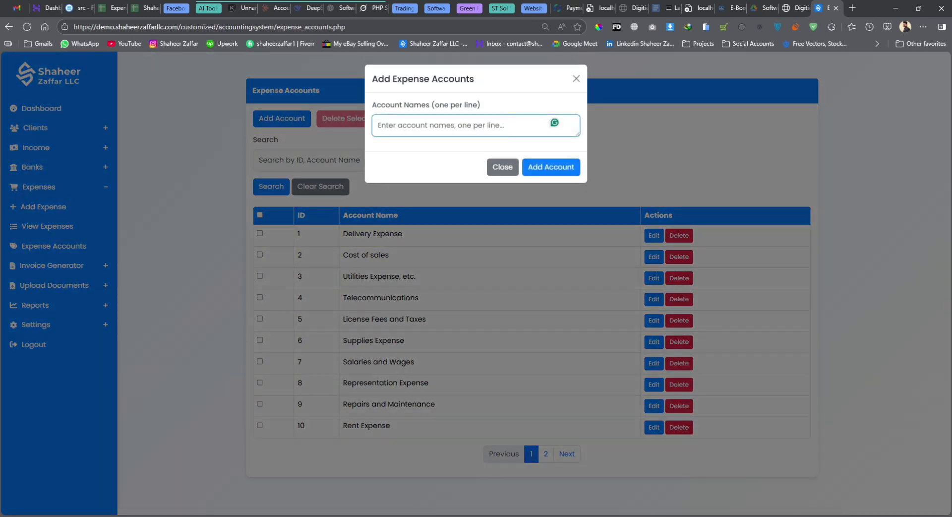
pyautogui.write('Off')
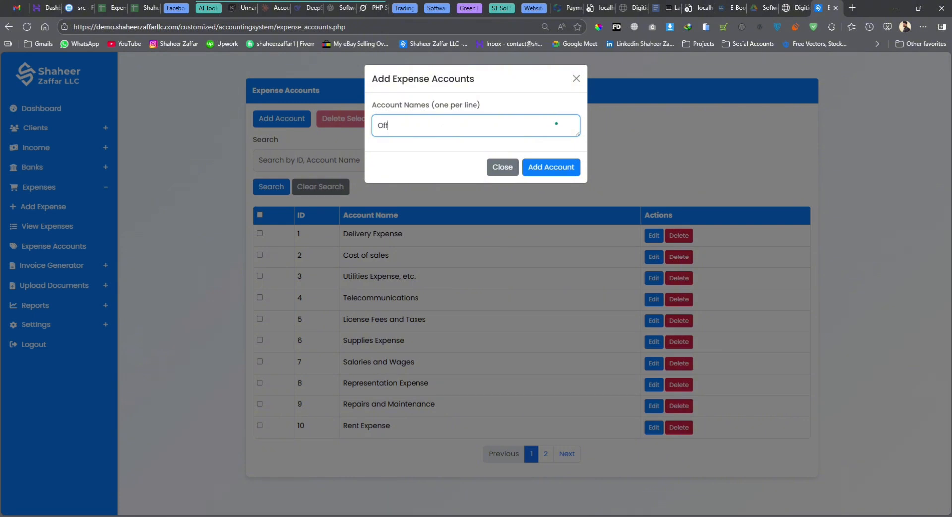
pyautogui.write('ice Expense')
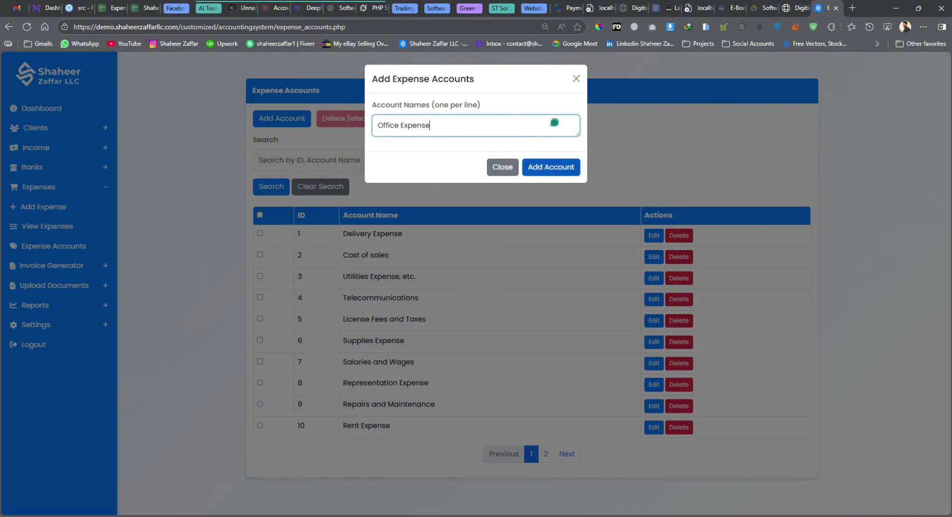
pyautogui.click(556, 174)
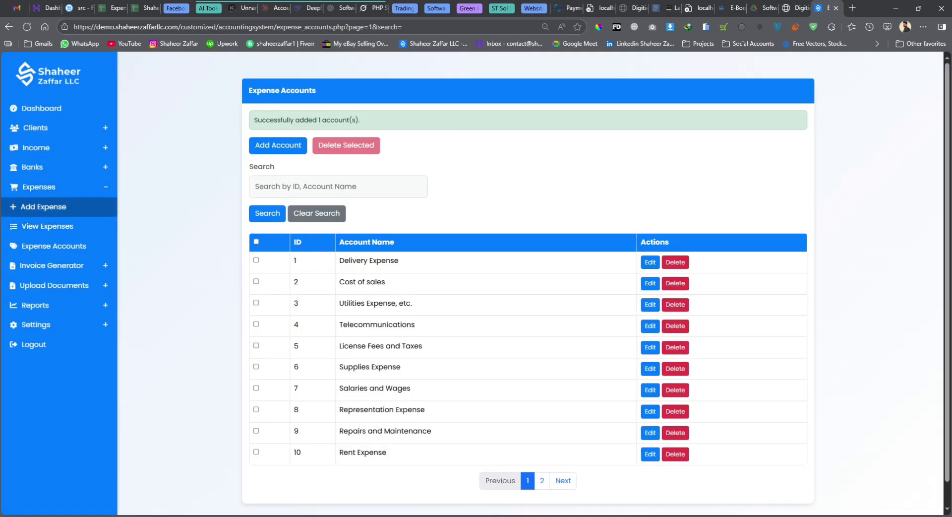
pyautogui.click(65, 213)
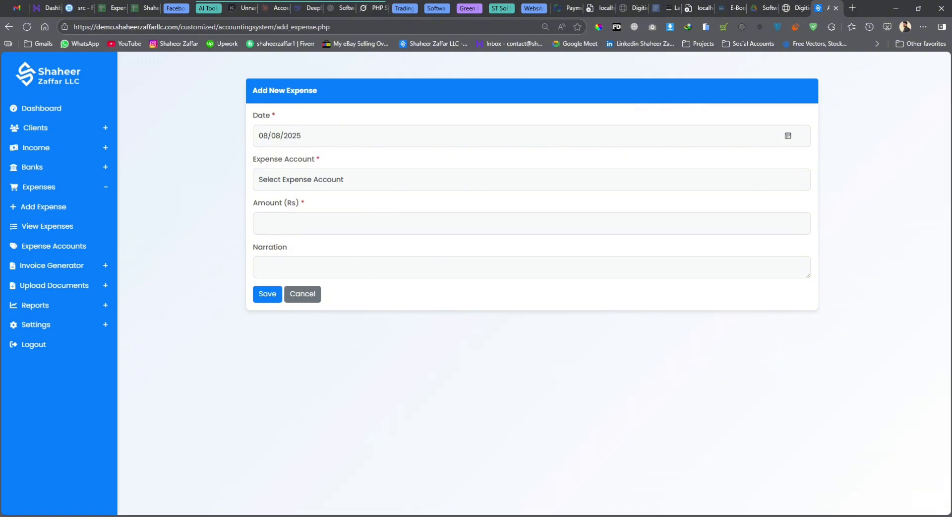
# Record a Rs 50,000 Office Expense with narration 'test', then return to the dashboard
pyautogui.click(331, 186)
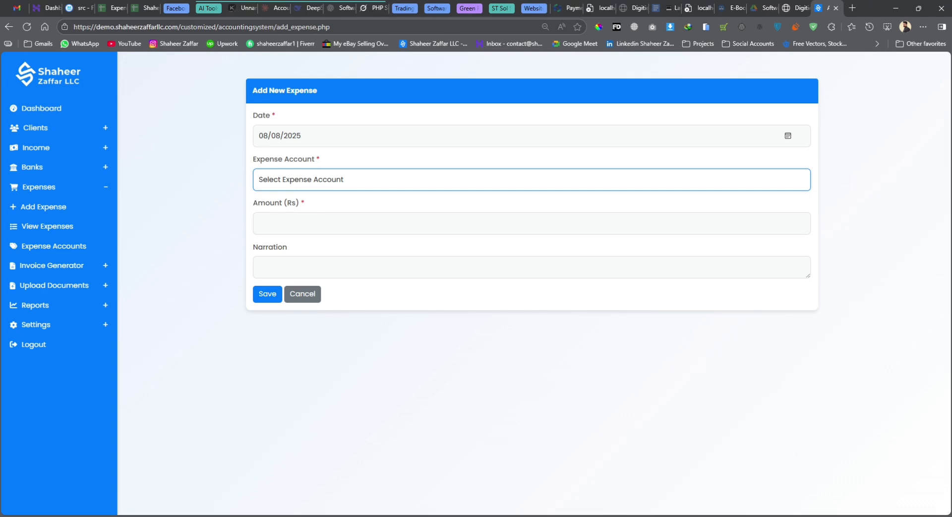
pyautogui.press('Down')
pyautogui.press('Tab')
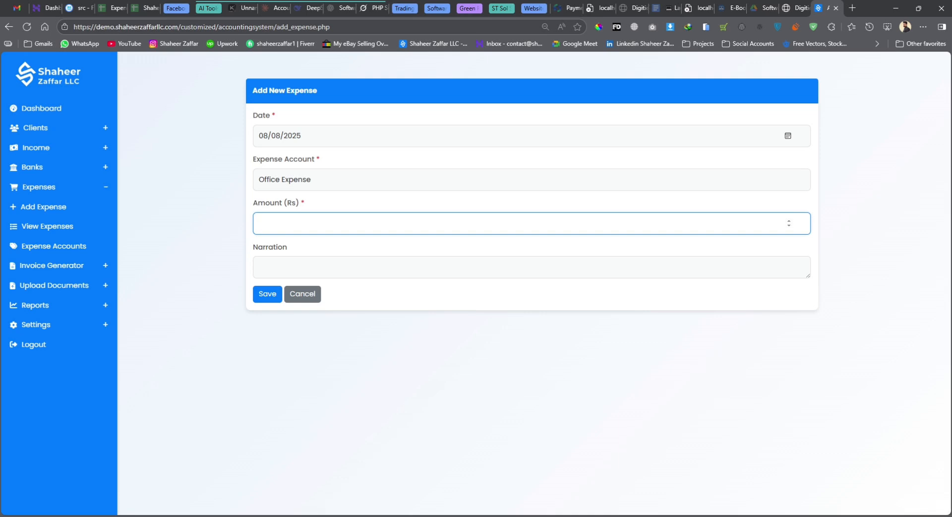
pyautogui.write('50000')
pyautogui.press('Tab')
pyautogui.write('test')
pyautogui.press('Tab')
pyautogui.press('Return')
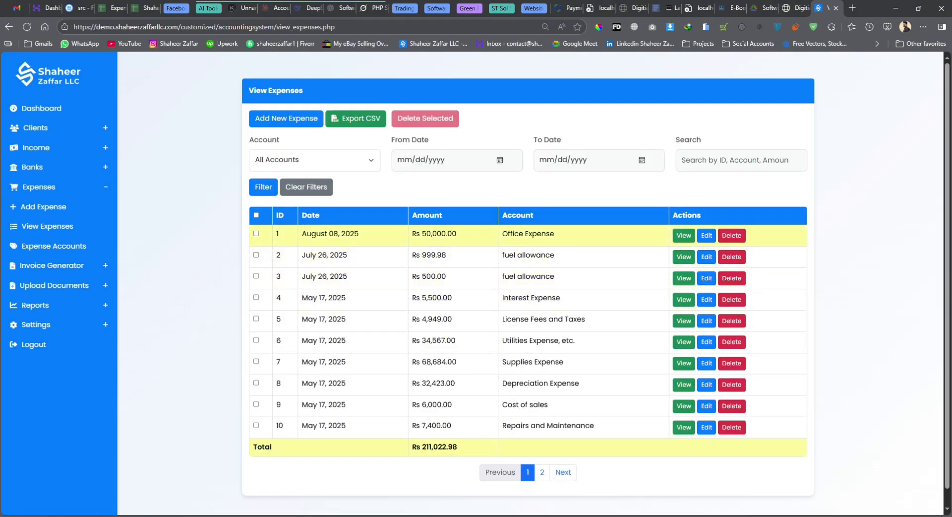
pyautogui.moveTo(412, 233); pyautogui.dragTo(456, 233)
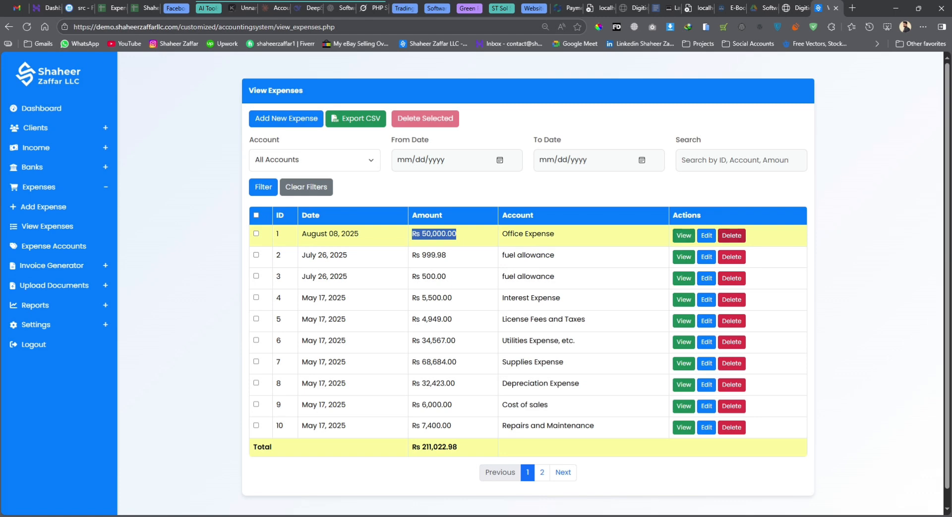
pyautogui.click(35, 110)
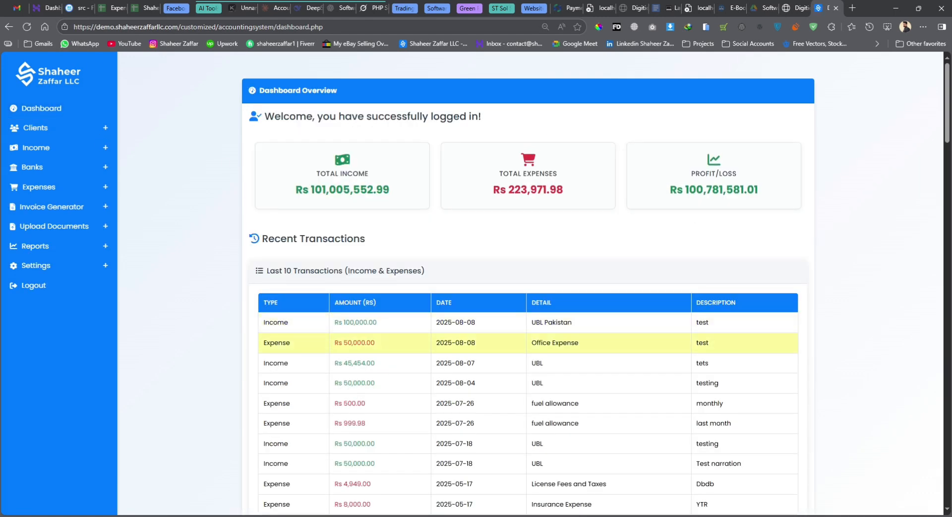
# Highlight the Rs 100,000.00 income, UBL Pakistan and Office Expense transactions, then open View Expenses
pyautogui.moveTo(338, 322); pyautogui.dragTo(377, 322)
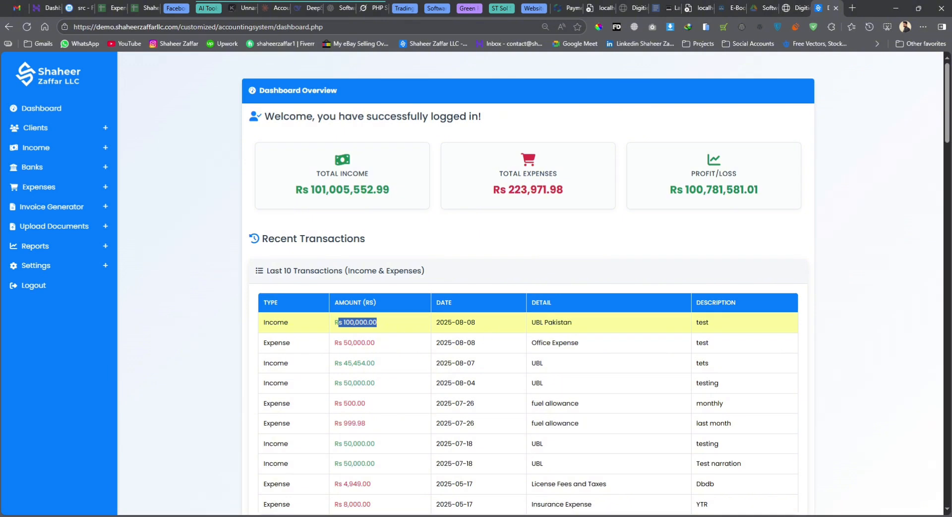
pyautogui.moveTo(531, 322); pyautogui.dragTo(572, 322)
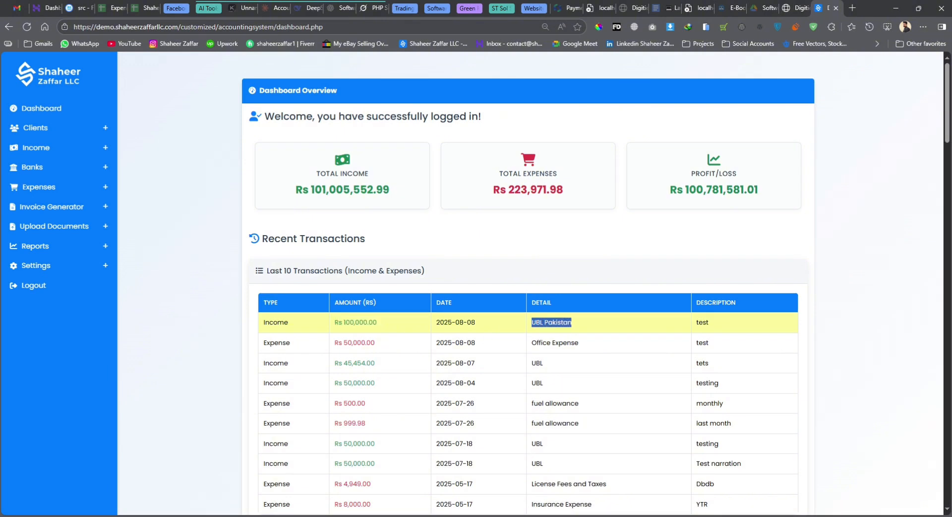
pyautogui.click(585, 343)
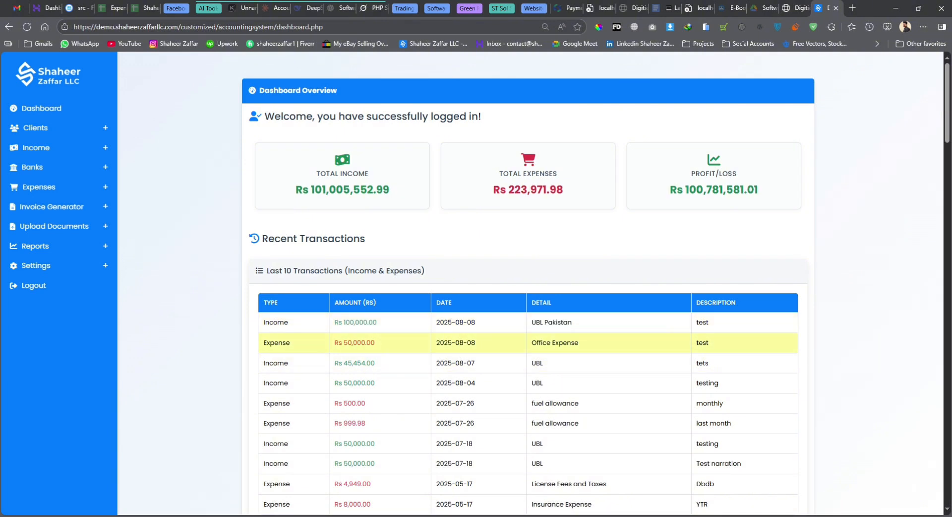
pyautogui.moveTo(531, 343); pyautogui.dragTo(580, 342)
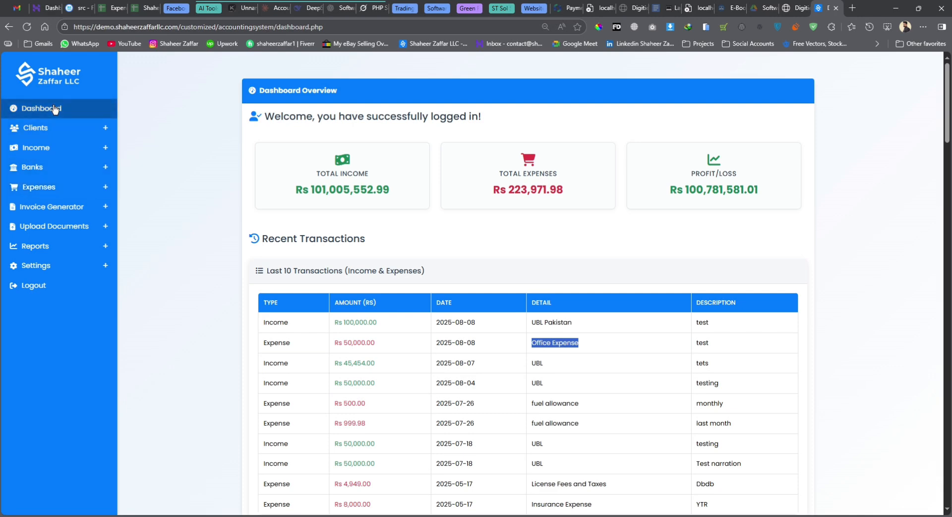
pyautogui.click(40, 186)
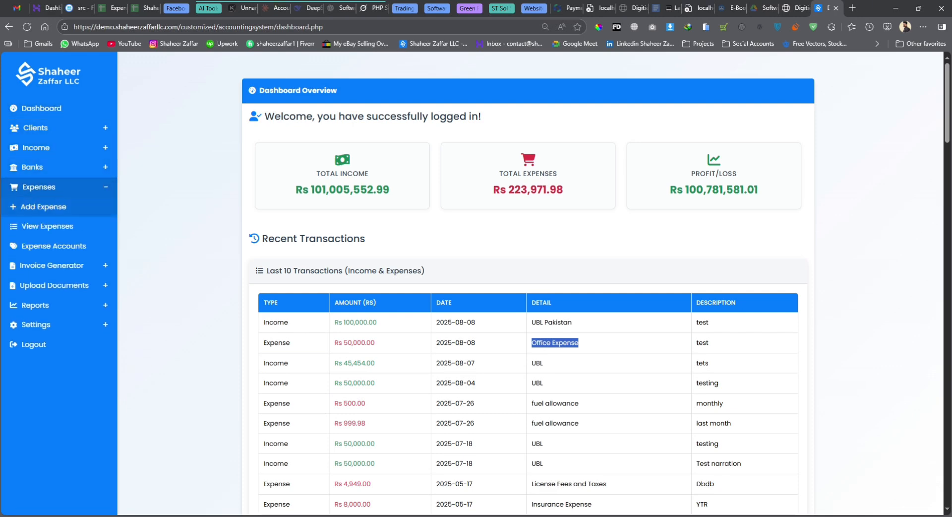
pyautogui.click(48, 226)
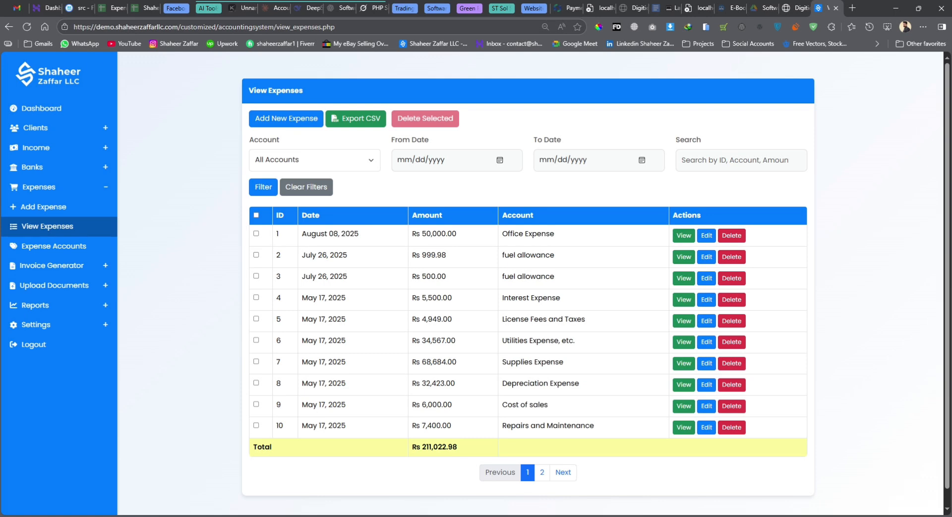
# Open the custom invoice form from the invoice generator
pyautogui.click(52, 266)
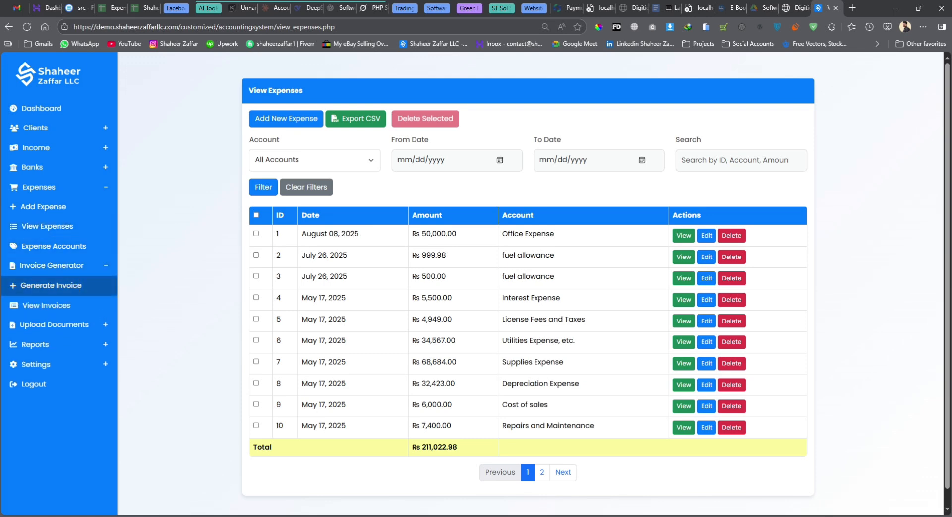
pyautogui.click(74, 287)
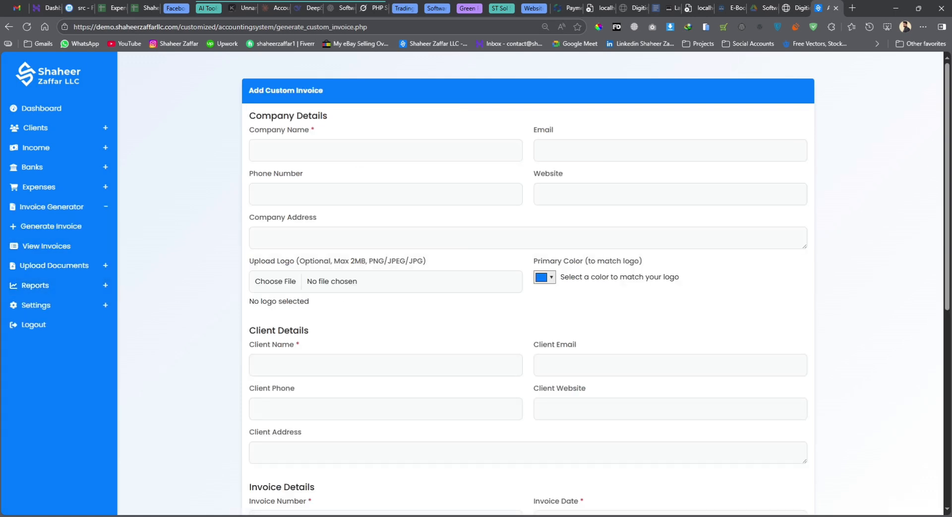
pyautogui.scroll(-7, 528, 282)
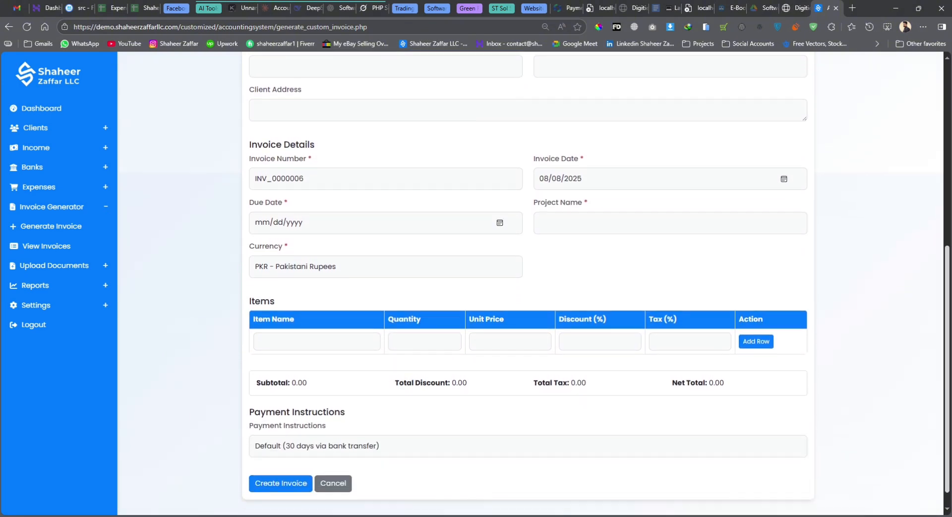
pyautogui.scroll(7, 529, 283)
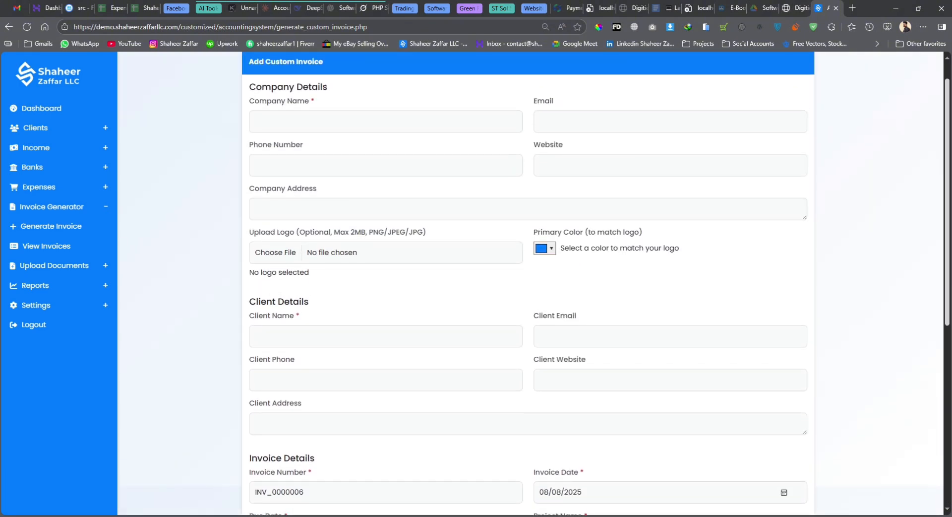
pyautogui.scroll(1, 528, 283)
# Enter company name ABC LLC along with the company e-mail and phone number
pyautogui.click(404, 155)
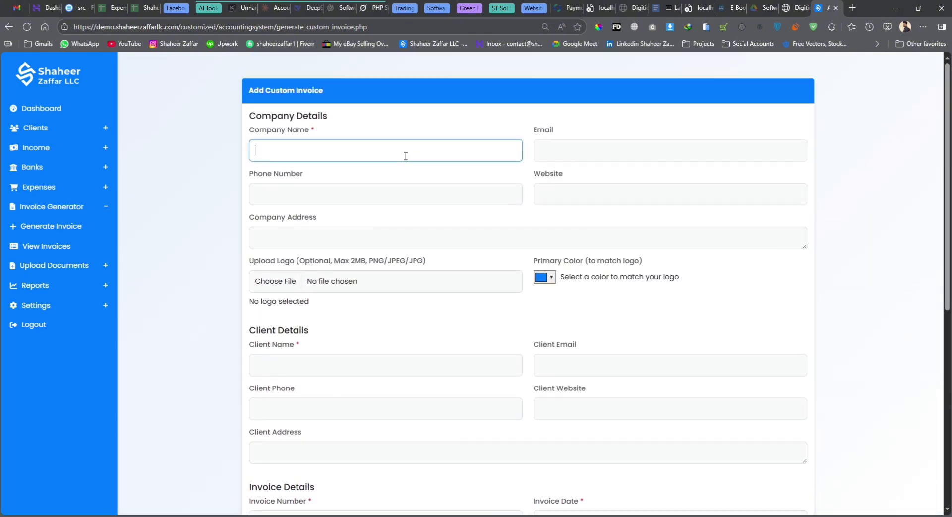
pyautogui.write('ABC LLC')
pyautogui.press('Tab')
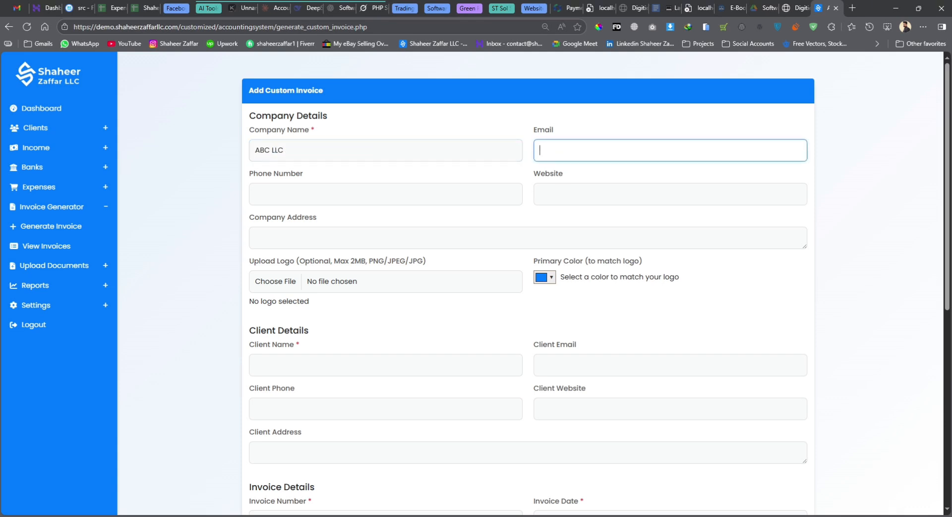
pyautogui.press('Tab')
pyautogui.write('030280')
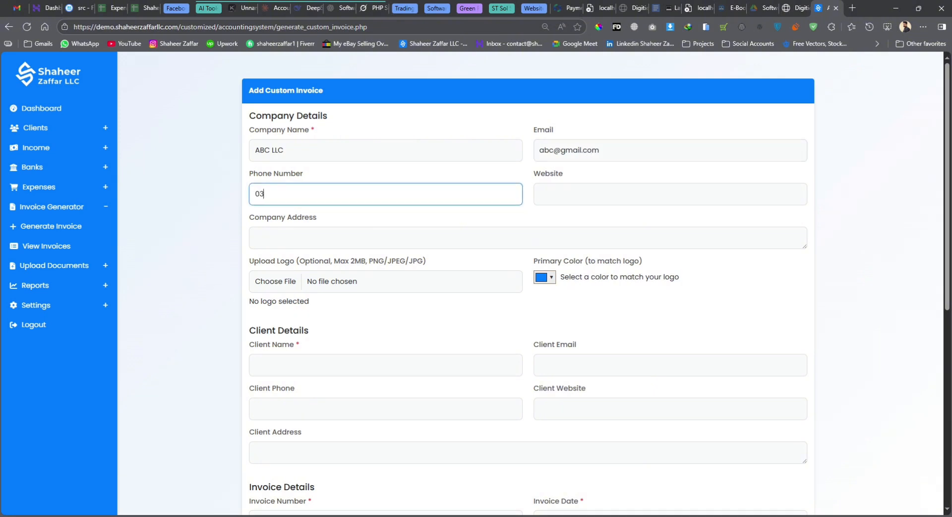
pyautogui.write('100')
# Set the company website to abc.com and fill in the company address
pyautogui.press('Tab')
pyautogui.write('www.')
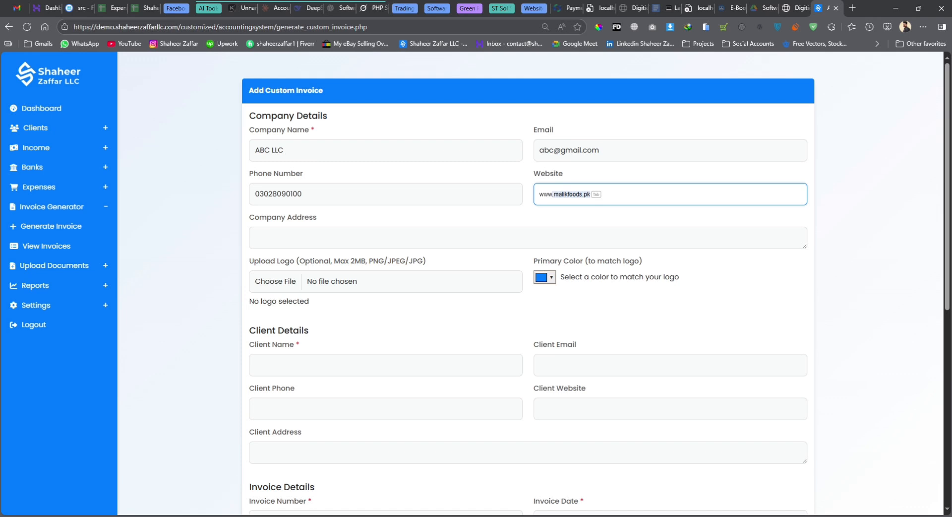
pyautogui.press('BackSpace')
pyautogui.write('abc.com')
pyautogui.press('Tab')
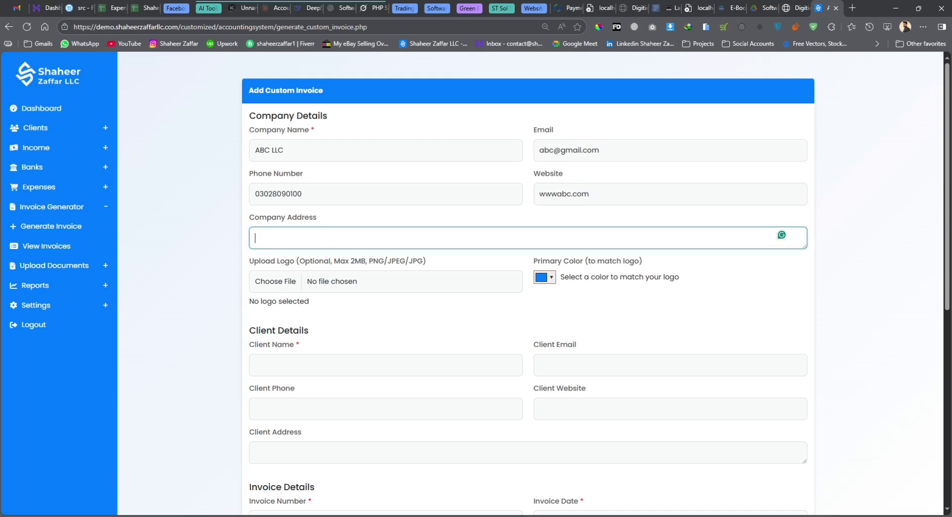
pyautogui.write('abc 01 st 01')
pyautogui.tripleClick(712, 297)
pyautogui.scroll(-1, 712, 298)
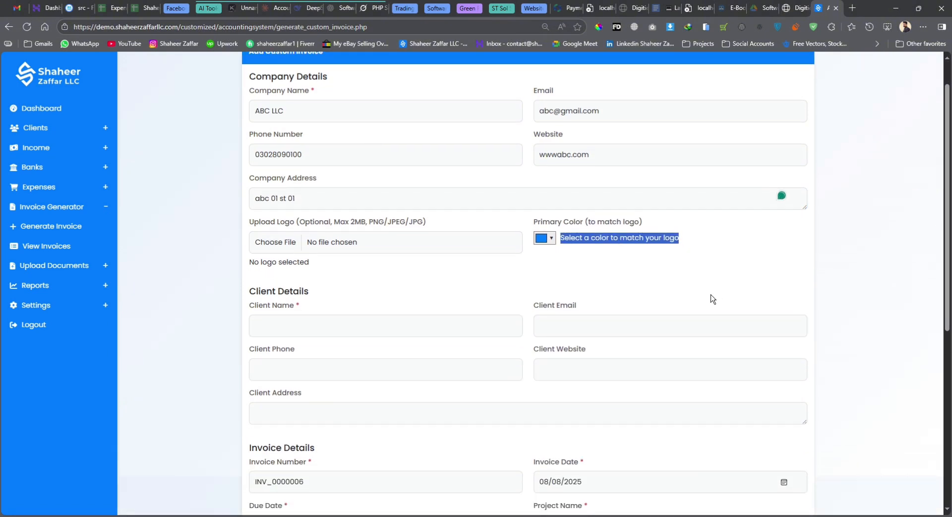
pyautogui.click(707, 301)
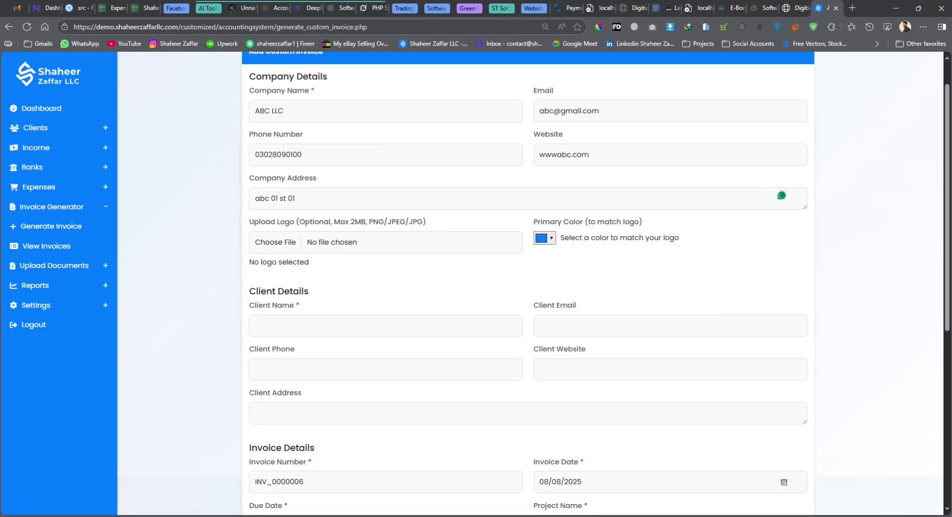
# Attach logo-yellow2.png as the logo and set the primary colour to yellow #ffd966
pyautogui.click(287, 243)
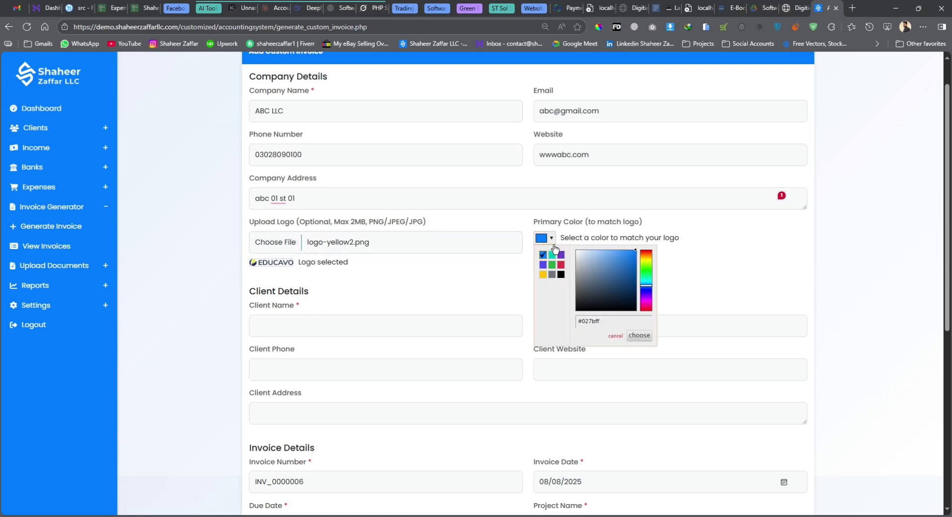
pyautogui.click(545, 238)
pyautogui.click(543, 274)
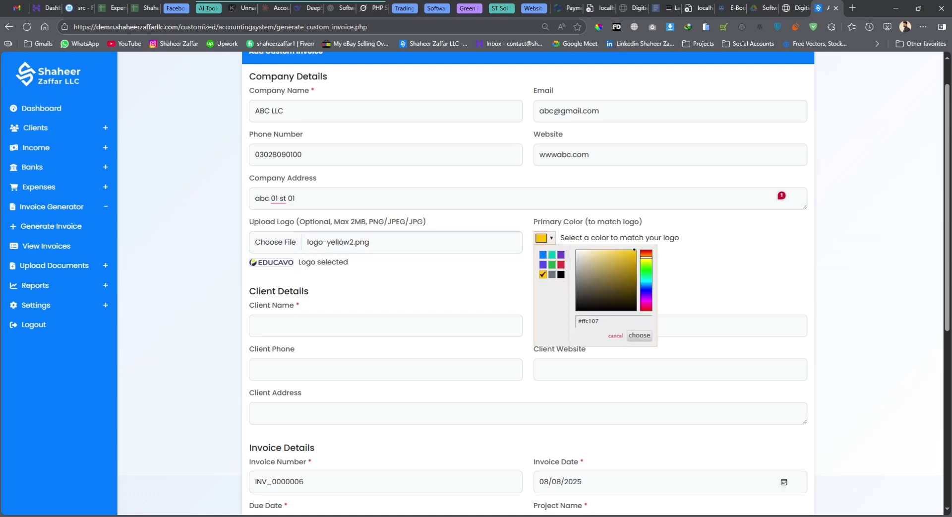
pyautogui.click(612, 250)
pyautogui.press('Escape')
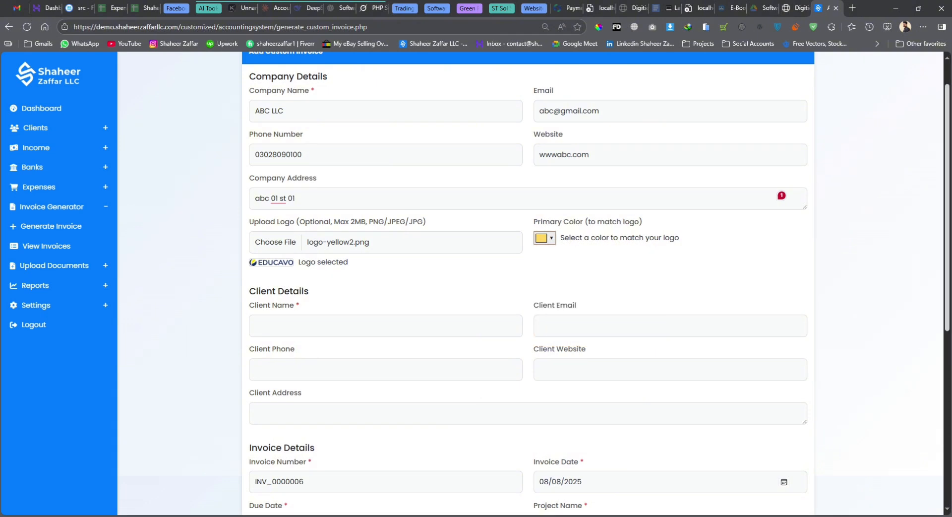
pyautogui.scroll(-1, 595, 281)
pyautogui.scroll(-2, 595, 280)
pyautogui.click(255, 248)
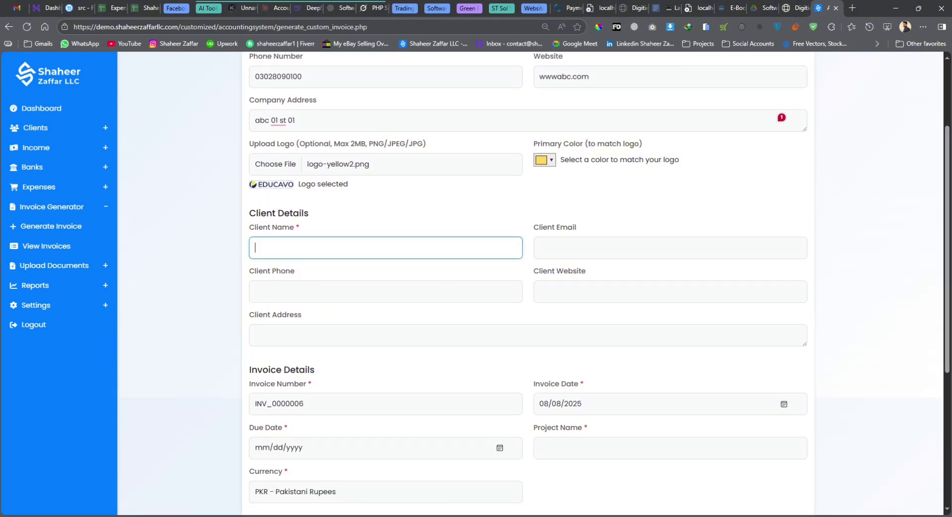
pyautogui.write('XYZ')
pyautogui.click(539, 248)
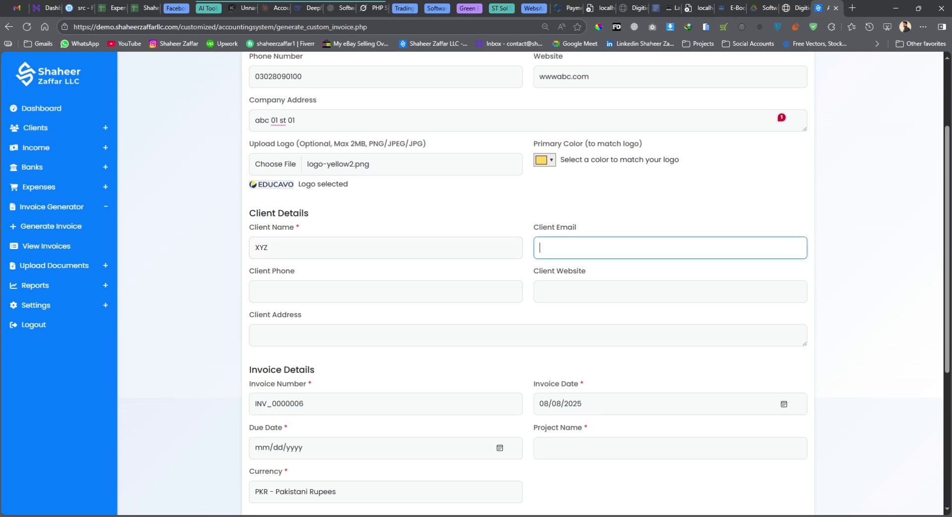
pyautogui.press('Tab')
pyautogui.write('03028')
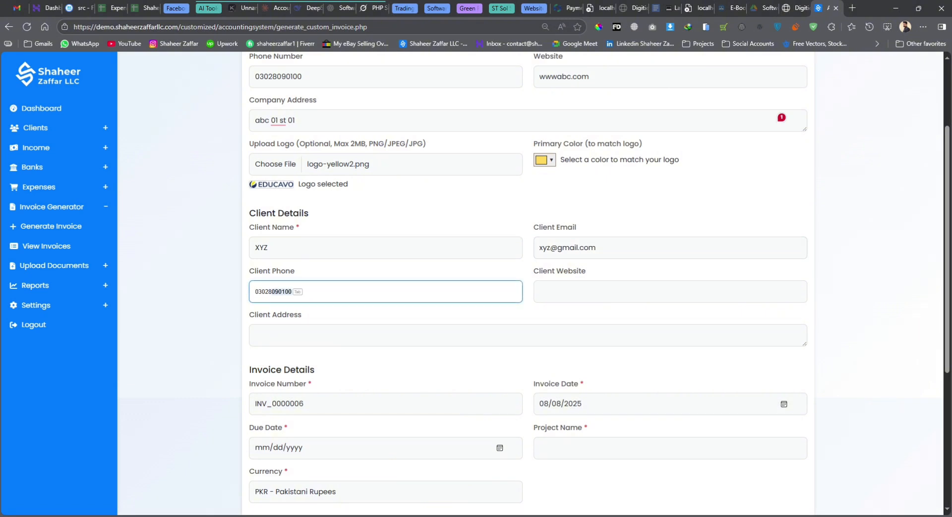
pyautogui.write('090')
pyautogui.press('Tab')
pyautogui.press('Tab')
pyautogui.write('www.')
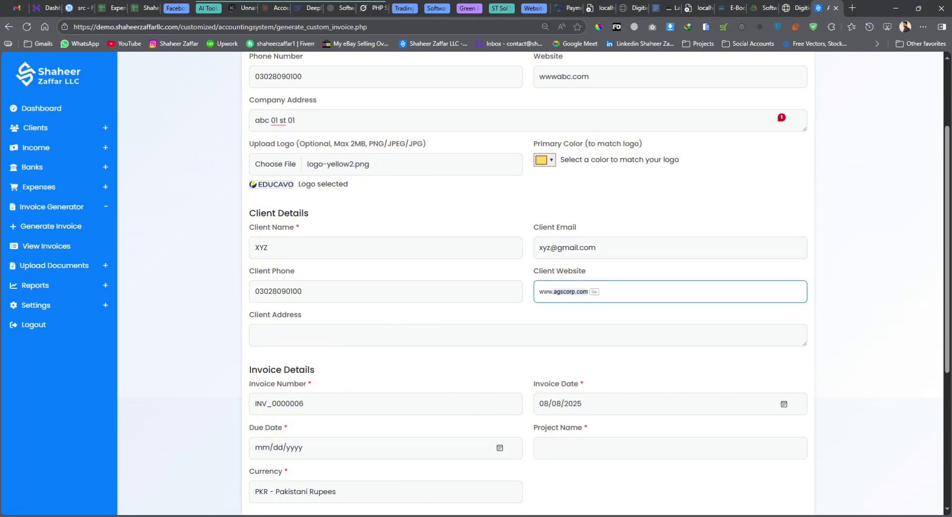
pyautogui.write('xyz.com')
# Copy the company address into the client address, leaving the invoice number unchanged
pyautogui.moveTo(410, 121); pyautogui.dragTo(253, 130)
pyautogui.hotkey('ctrl', 'c')
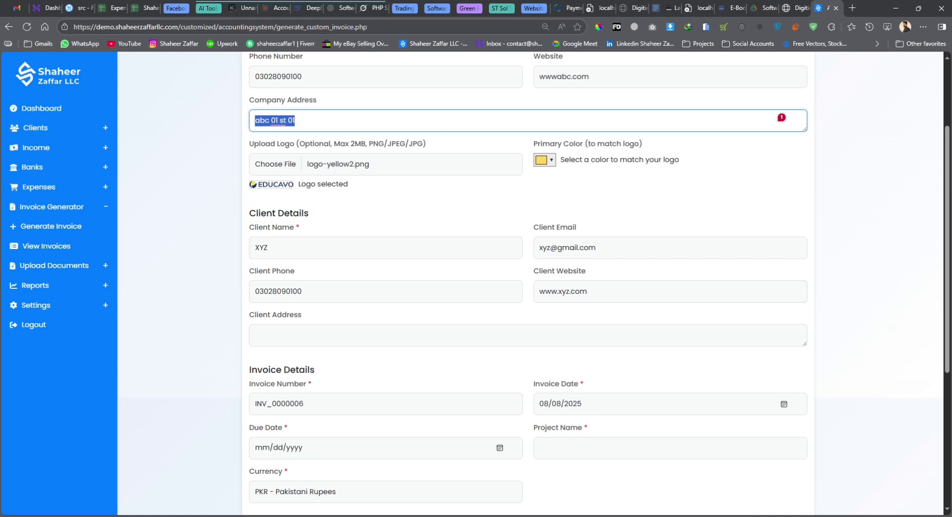
pyautogui.click(298, 334)
pyautogui.hotkey('ctrl', 'v')
pyautogui.press('Tab')
pyautogui.scroll(-1, 528, 283)
pyautogui.press('Home')
pyautogui.press('Right')
pyautogui.press('Right')
pyautogui.hotkey('shift', 'End')
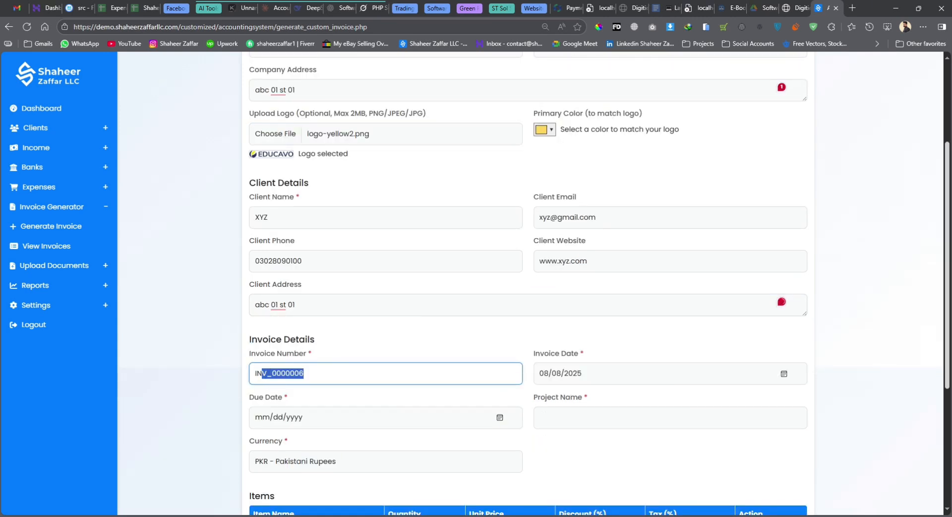
pyautogui.scroll(-1, 528, 283)
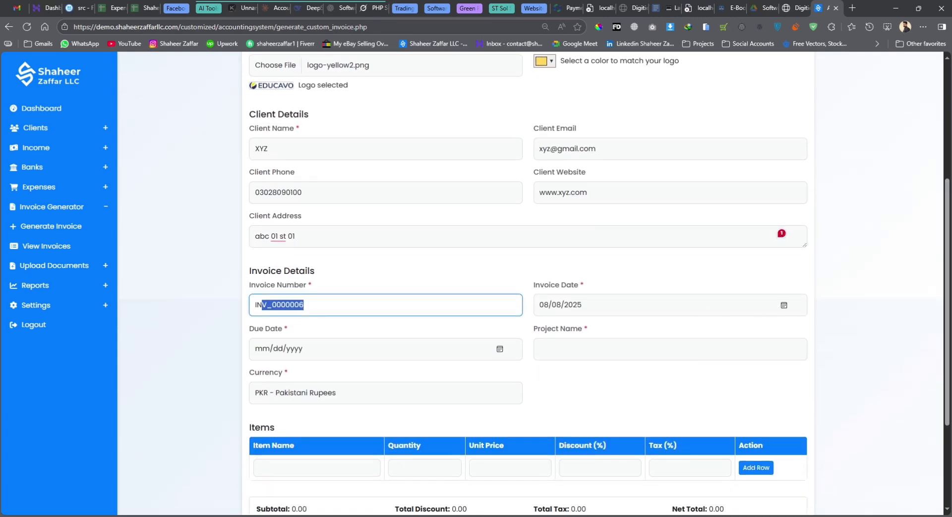
pyautogui.press('Right')
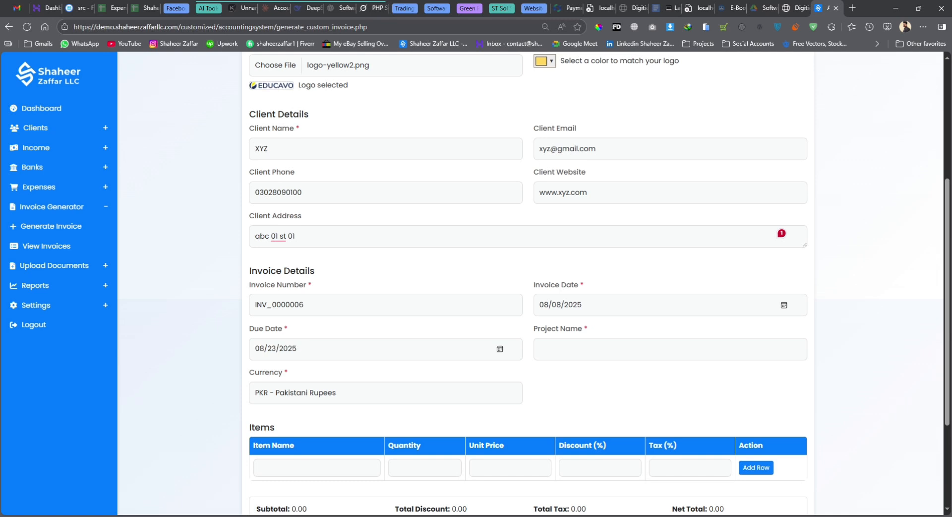
# Set the project name to 'Web development Services' and the currency to USD
pyautogui.click(566, 357)
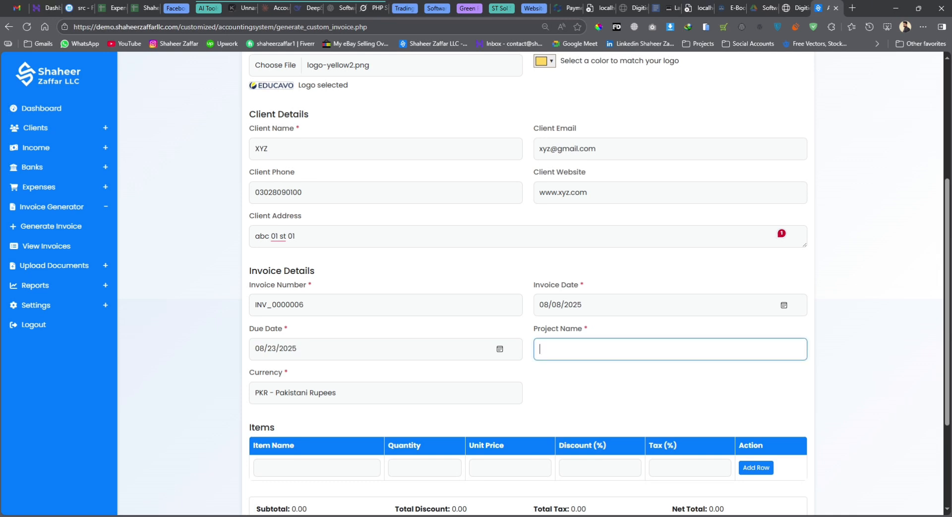
pyautogui.write('Web development Services')
pyautogui.press('Tab')
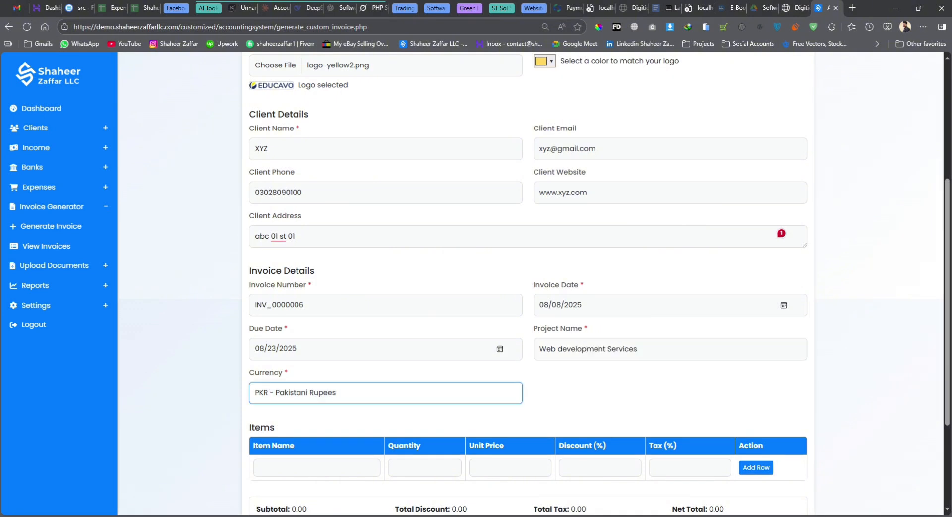
pyautogui.press('u')
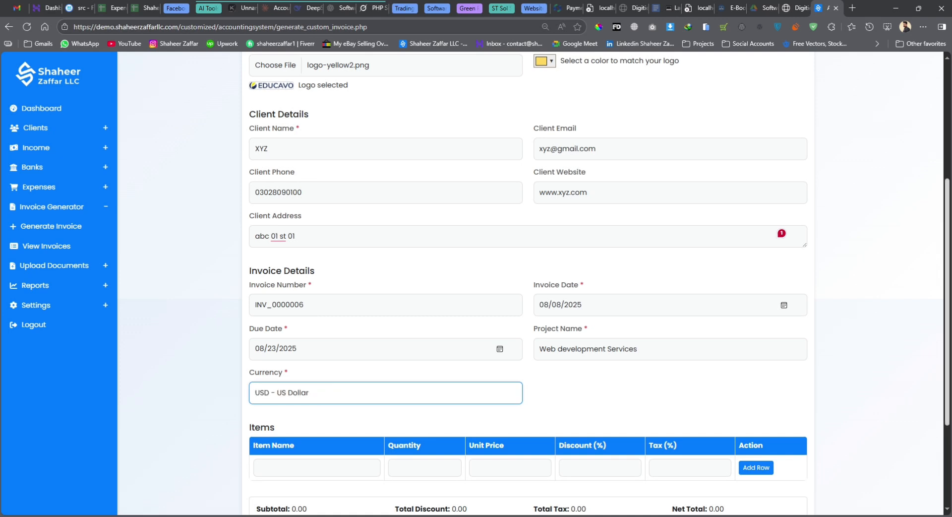
pyautogui.scroll(-1, 529, 282)
pyautogui.press('Tab')
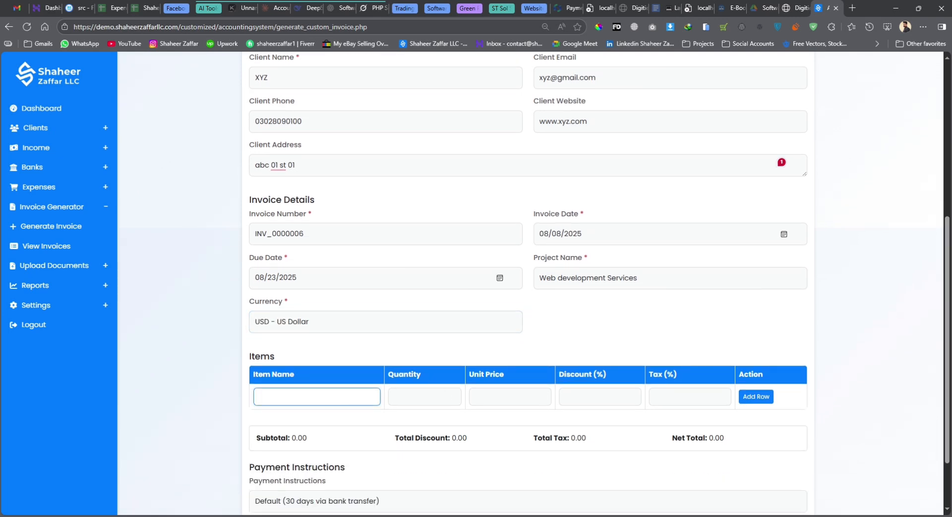
# Add line item 'Hiosting': quantity 1, price 500, discount 10, tax 7
pyautogui.write('Hi')
pyautogui.write('osting')
pyautogui.press('Tab')
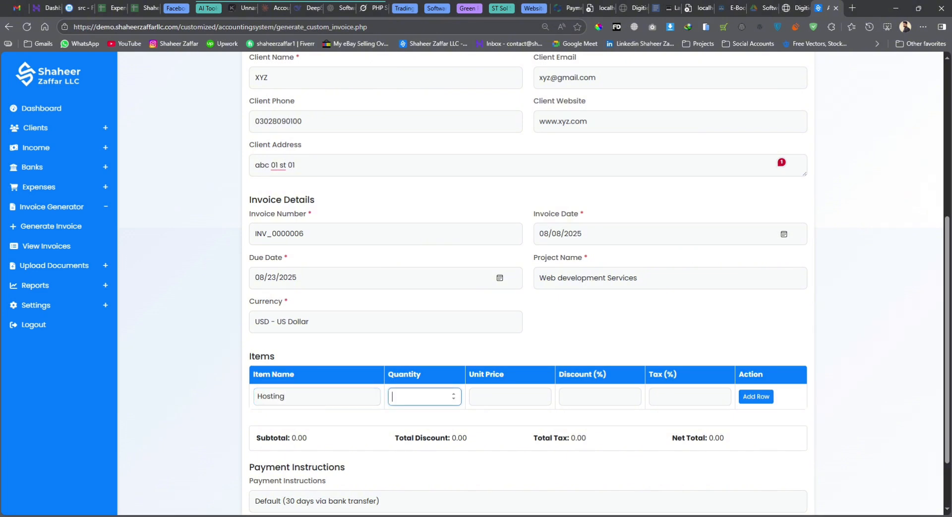
pyautogui.write('1')
pyautogui.press('Tab')
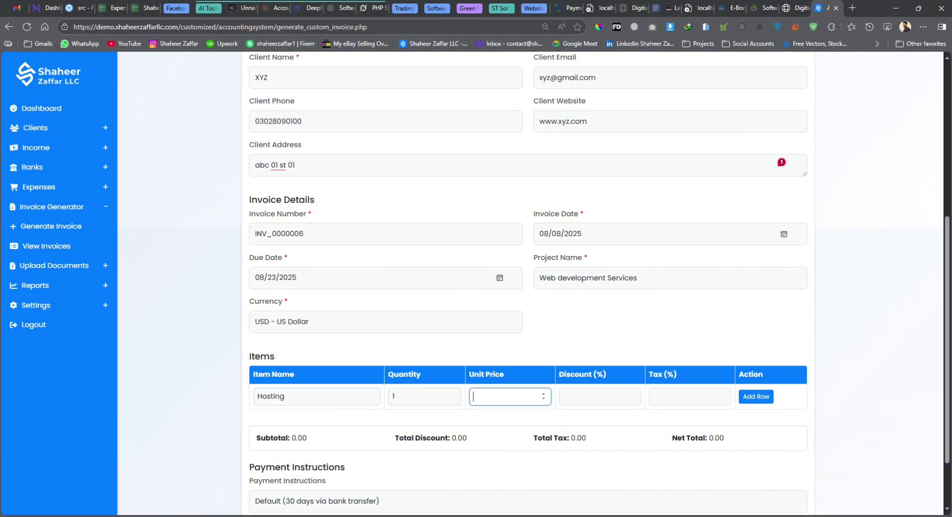
pyautogui.write('500')
pyautogui.press('Tab')
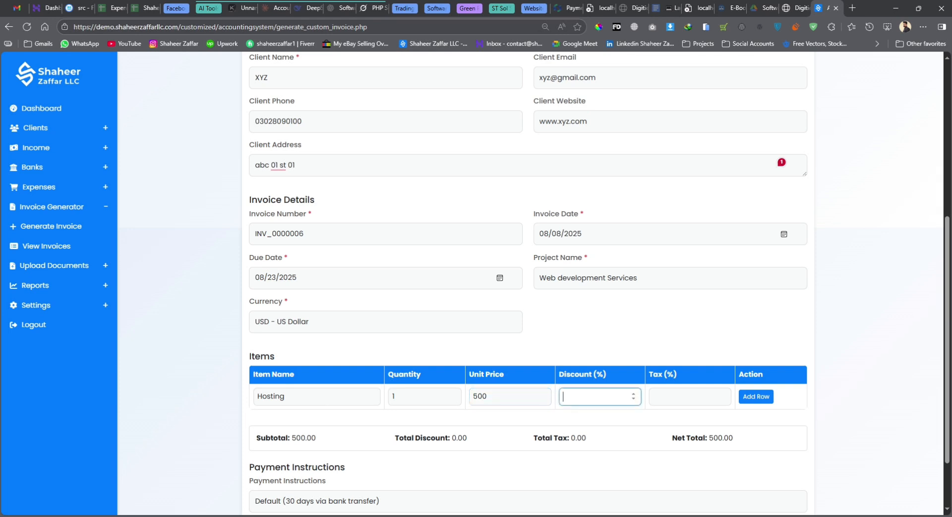
pyautogui.write('10')
pyautogui.press('Tab')
pyautogui.write('7')
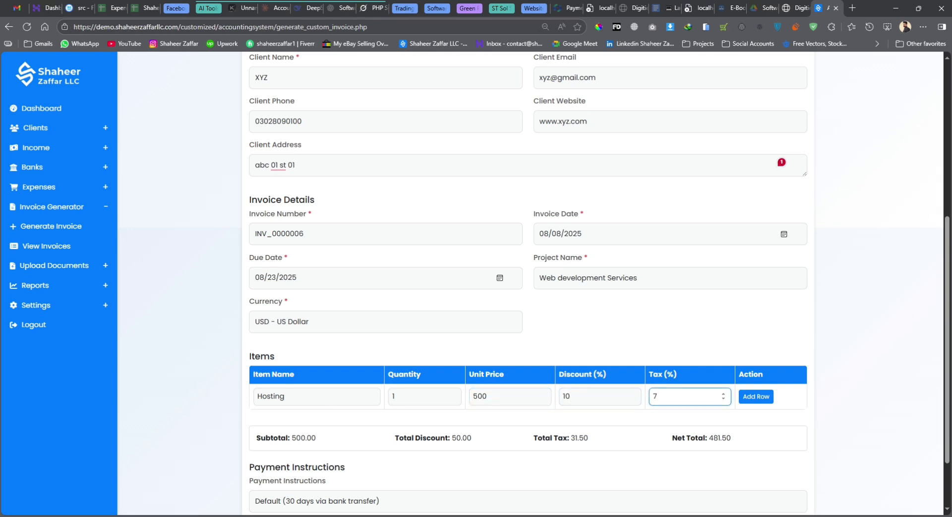
pyautogui.press('Tab')
pyautogui.press('Return')
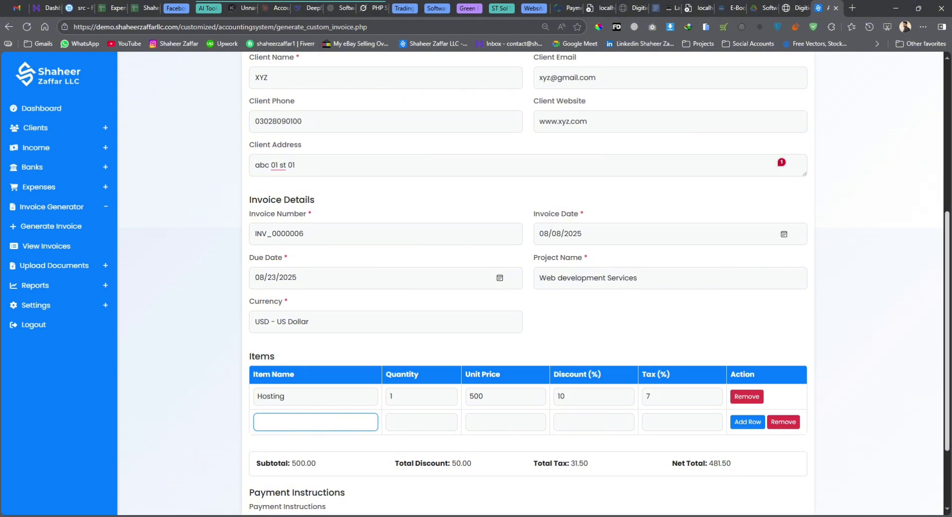
# Review the invoice subtotal and total tax amounts
pyautogui.scroll(-2, 323, 413)
pyautogui.moveTo(290, 387); pyautogui.dragTo(317, 387)
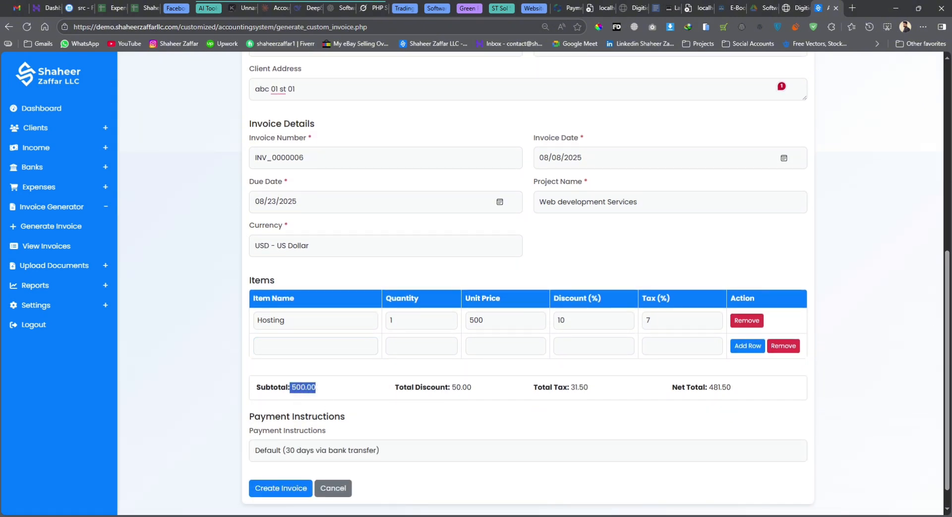
pyautogui.click(320, 387)
pyautogui.doubleClick(579, 387)
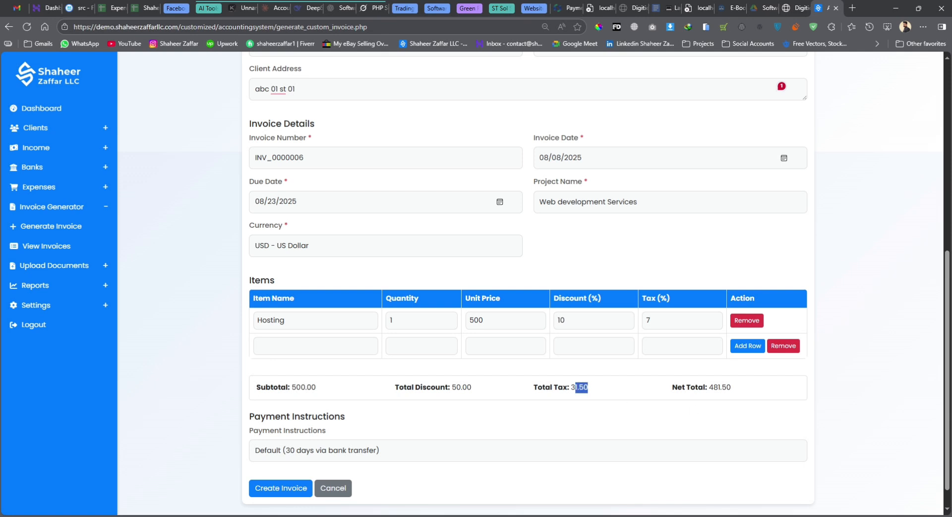
pyautogui.click(579, 387)
# Add line item 'Web dev': price 1000, discount 5, tax 7
pyautogui.click(289, 355)
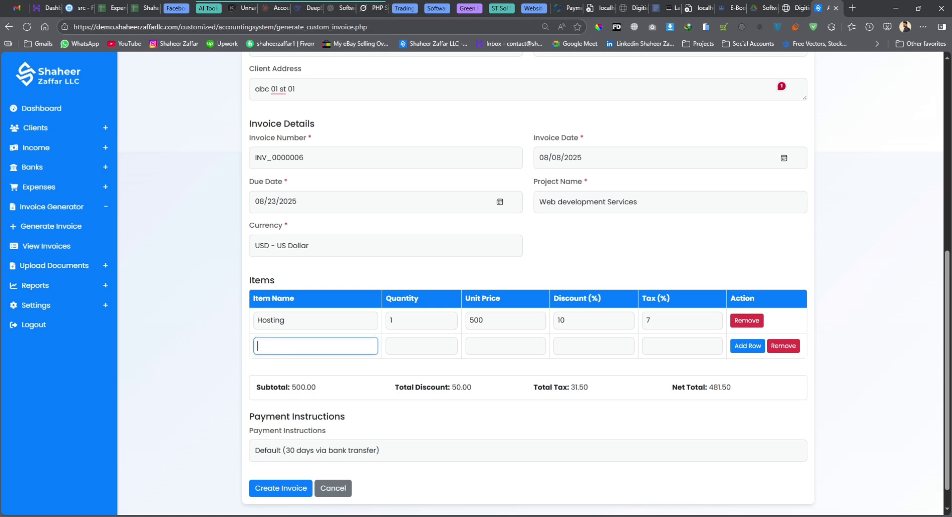
pyautogui.write('Web dev')
pyautogui.press('Tab')
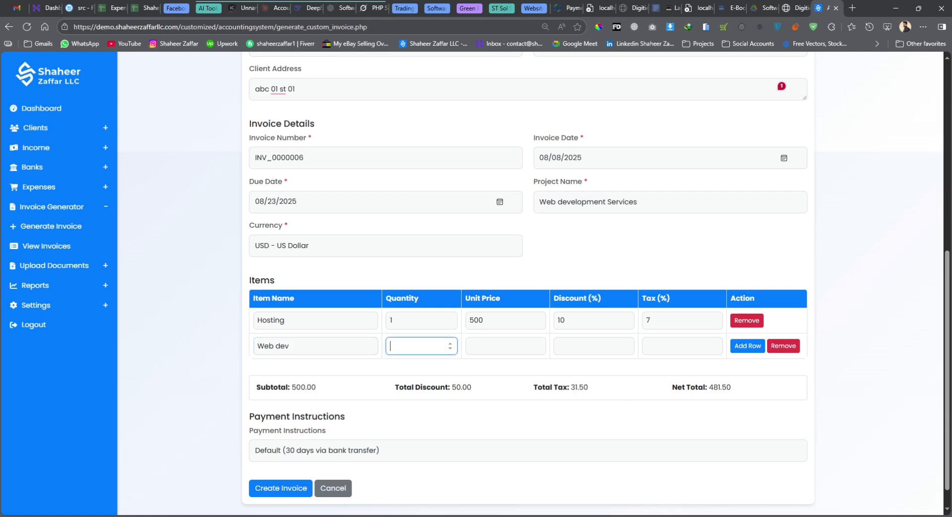
pyautogui.press('Tab')
pyautogui.write('1000')
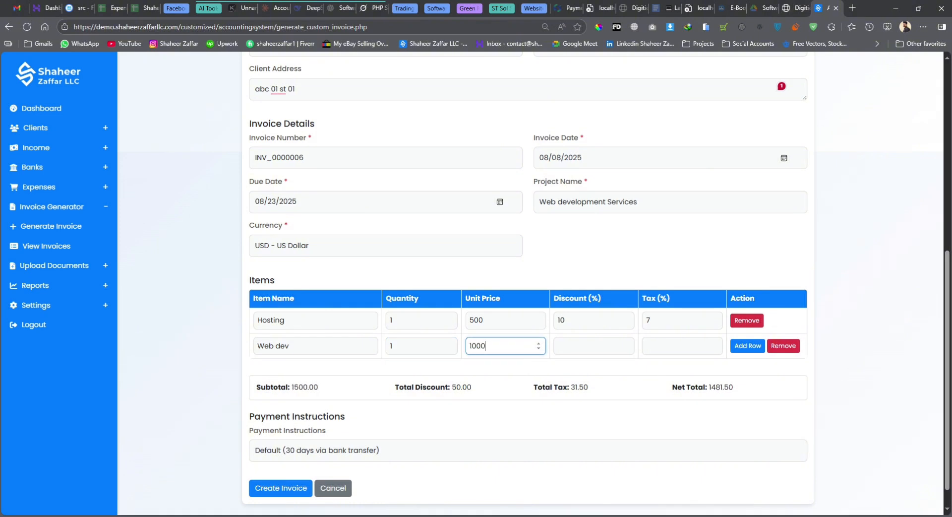
pyautogui.press('Tab')
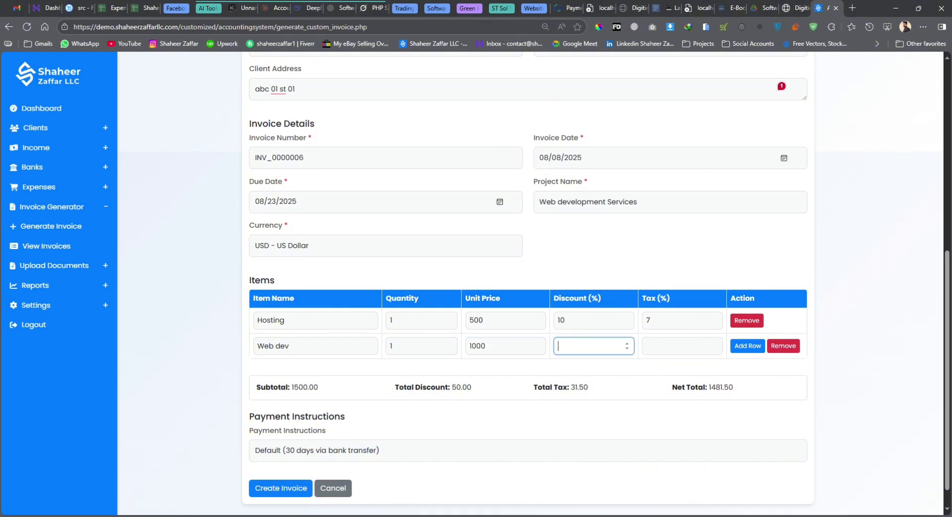
pyautogui.write('5')
pyautogui.press('Tab')
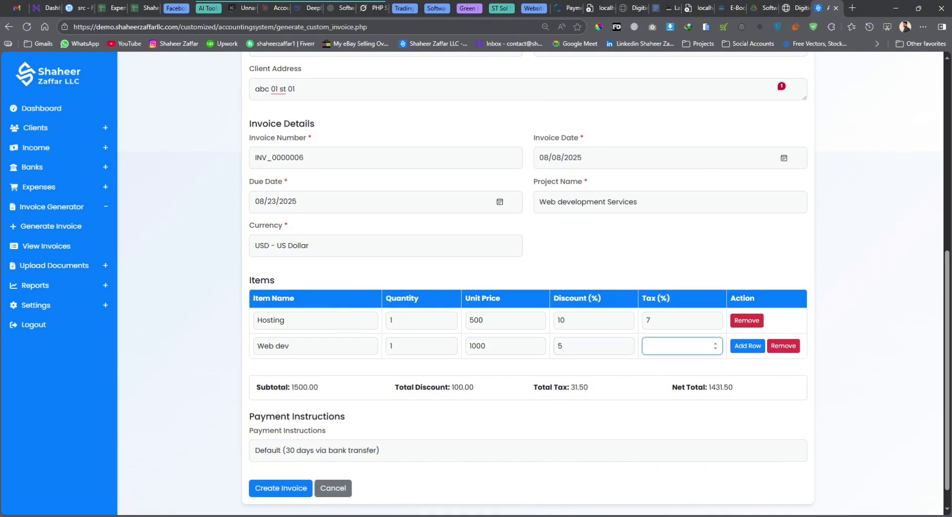
pyautogui.write('7')
pyautogui.press('Tab')
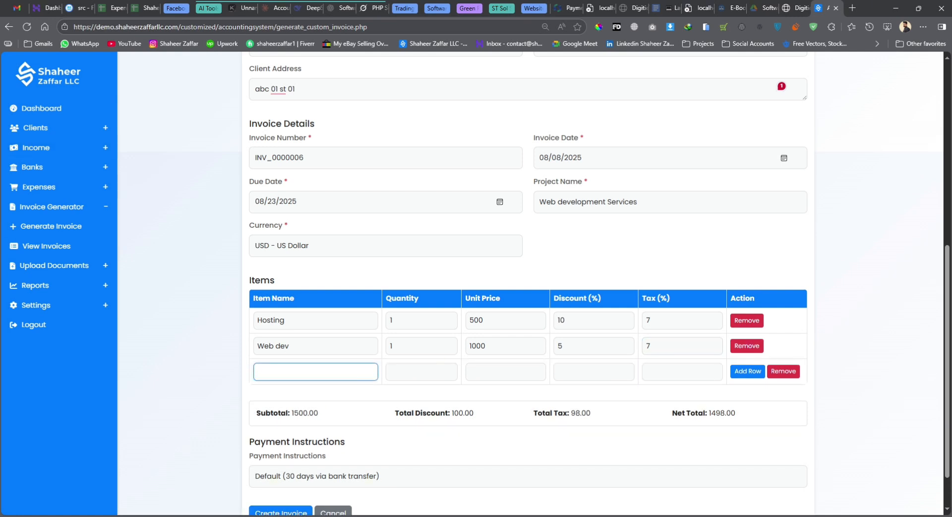
# Add line item 'Mainatnce': price 100, discount 2, tax 5, and check the totals
pyautogui.write('Mainatnce')
pyautogui.press('Tab')
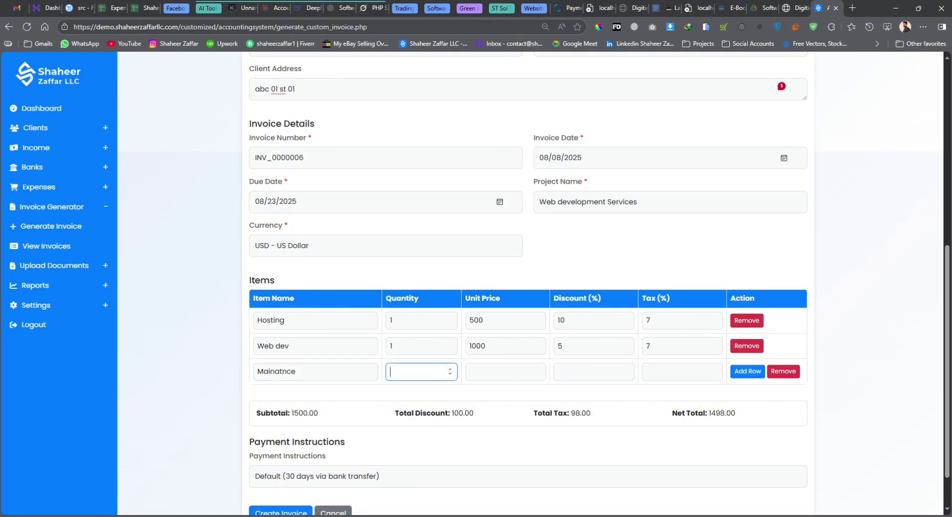
pyautogui.press('Tab')
pyautogui.write('100')
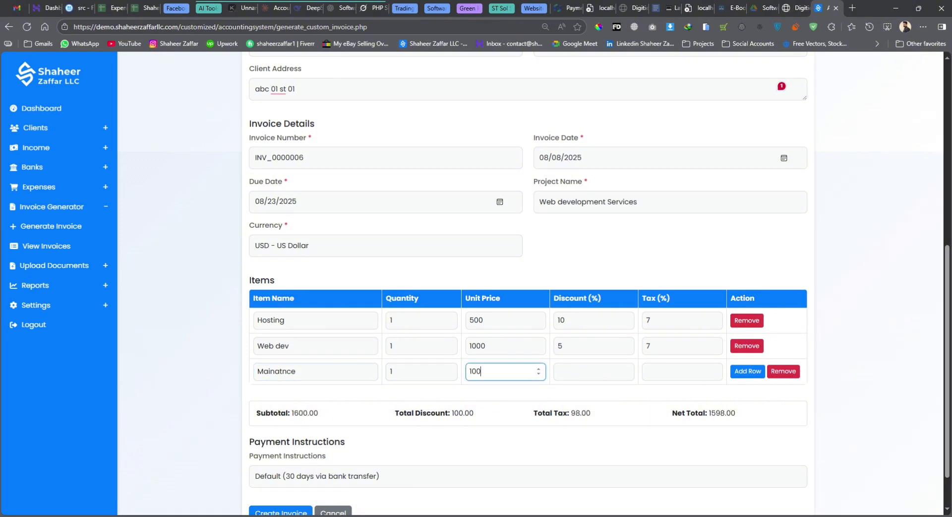
pyautogui.press('Tab')
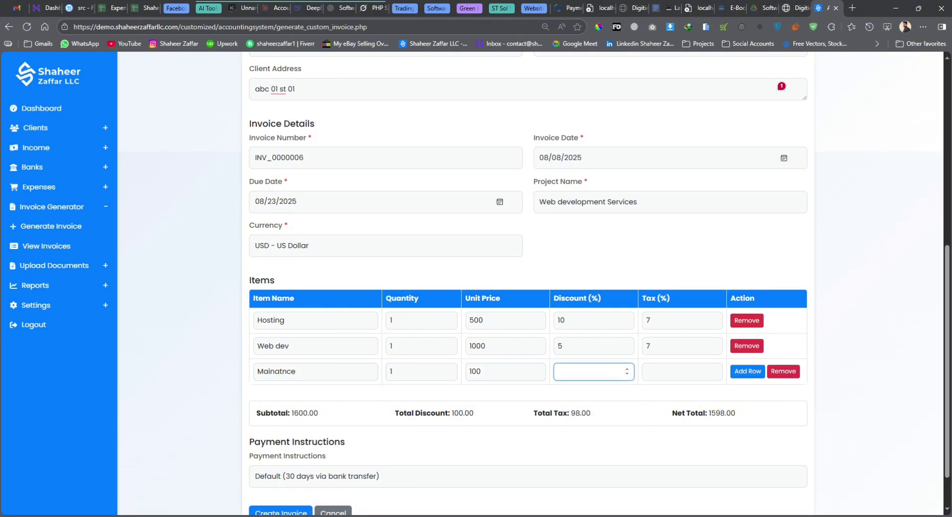
pyautogui.write('1')
pyautogui.press('BackSpace')
pyautogui.write('2')
pyautogui.press('Tab')
pyautogui.write('5')
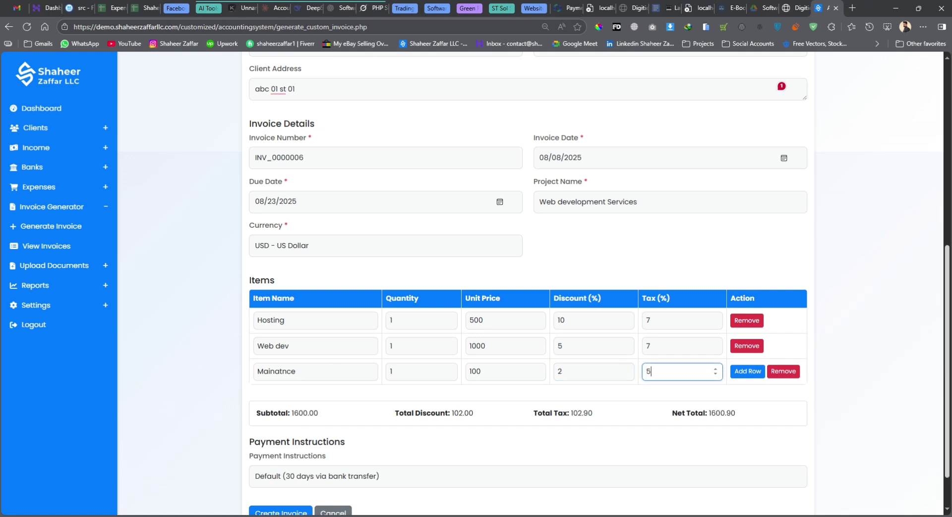
pyautogui.scroll(-2, 528, 283)
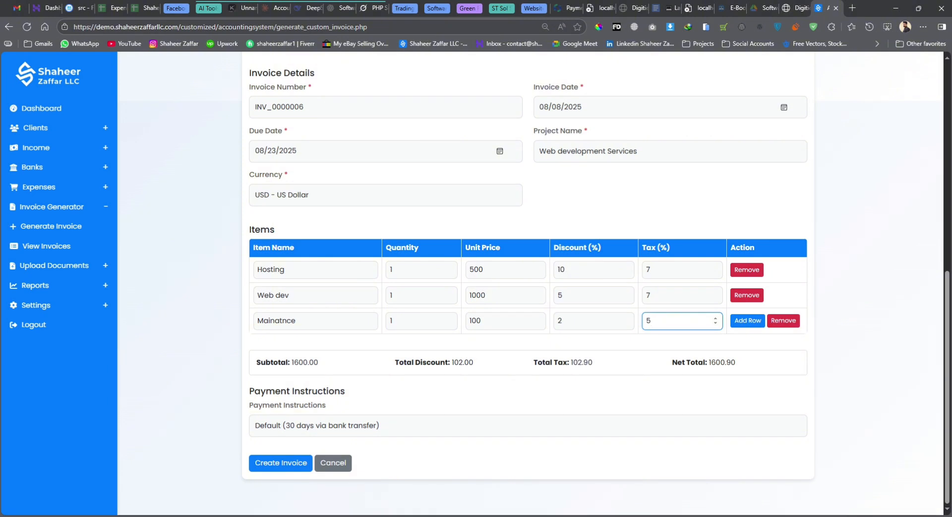
pyautogui.doubleClick(462, 362)
pyautogui.moveTo(573, 362); pyautogui.dragTo(592, 362)
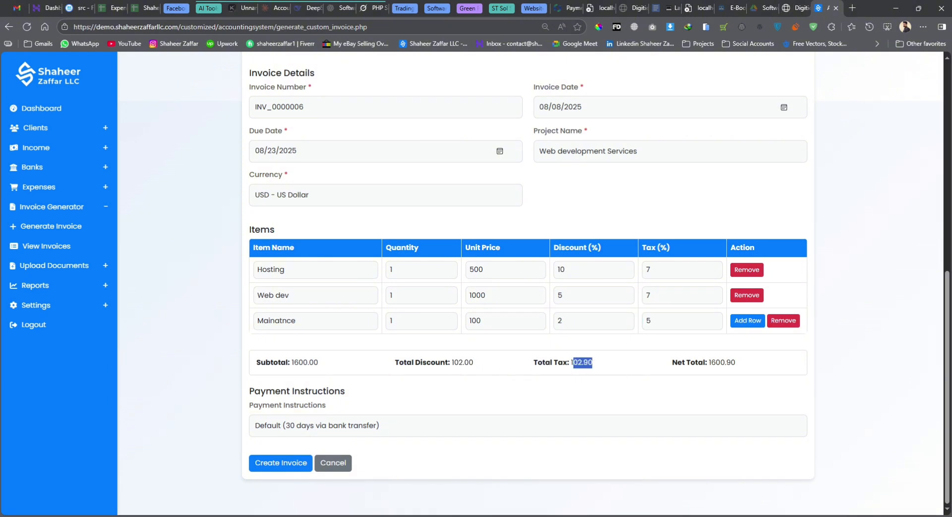
# Switch payment instructions to Custom with the text 'abc'
pyautogui.press('Tab')
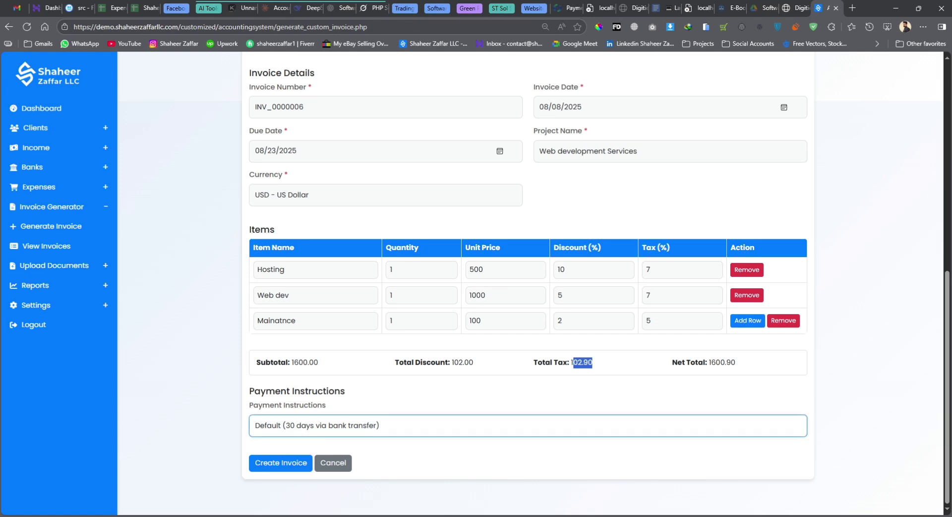
pyautogui.press('Down')
pyautogui.press('Tab')
pyautogui.write('abc')
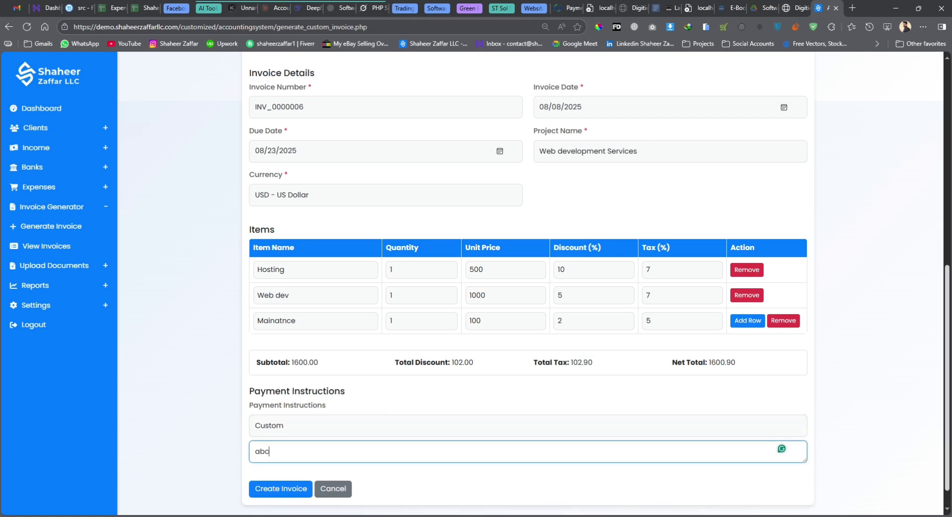
pyautogui.scroll(-1, 281, 462)
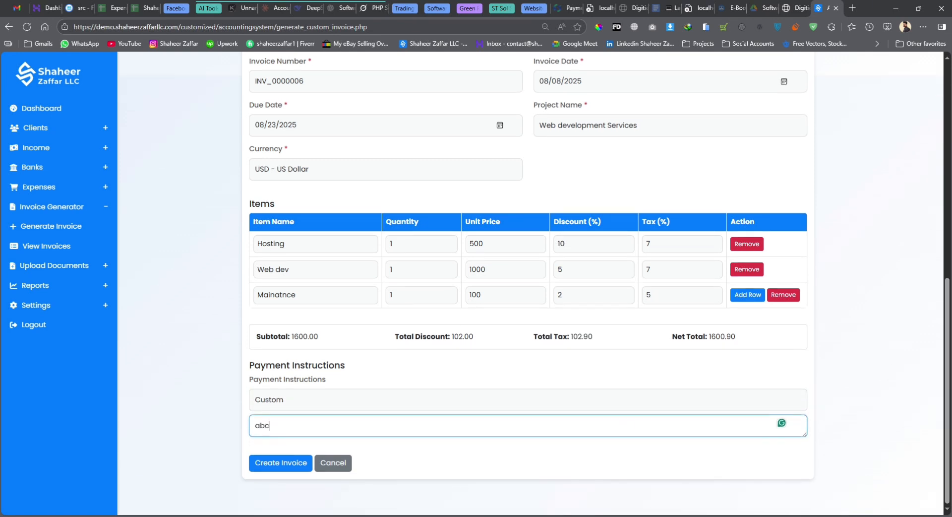
# Create invoice INV_0000006, then toggle its status to Paid and back to Unpaid
pyautogui.click(281, 464)
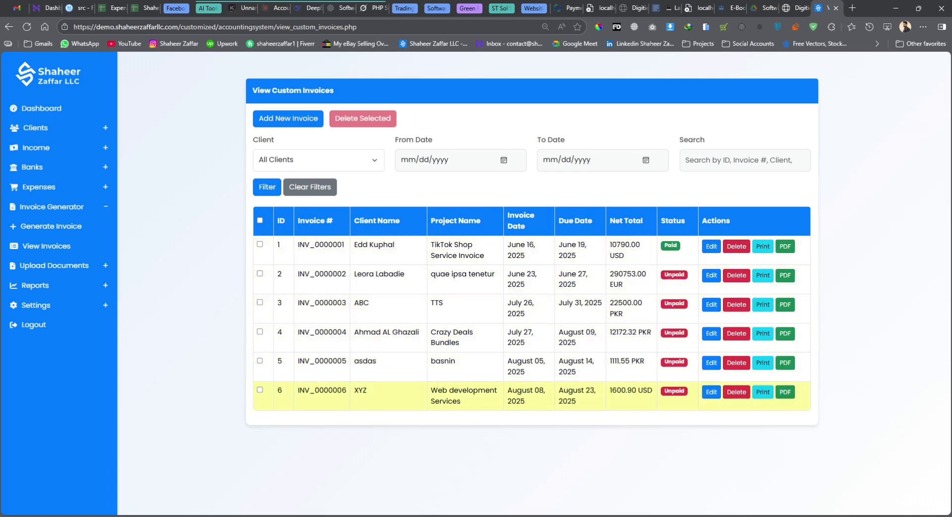
pyautogui.moveTo(298, 390); pyautogui.dragTo(367, 390)
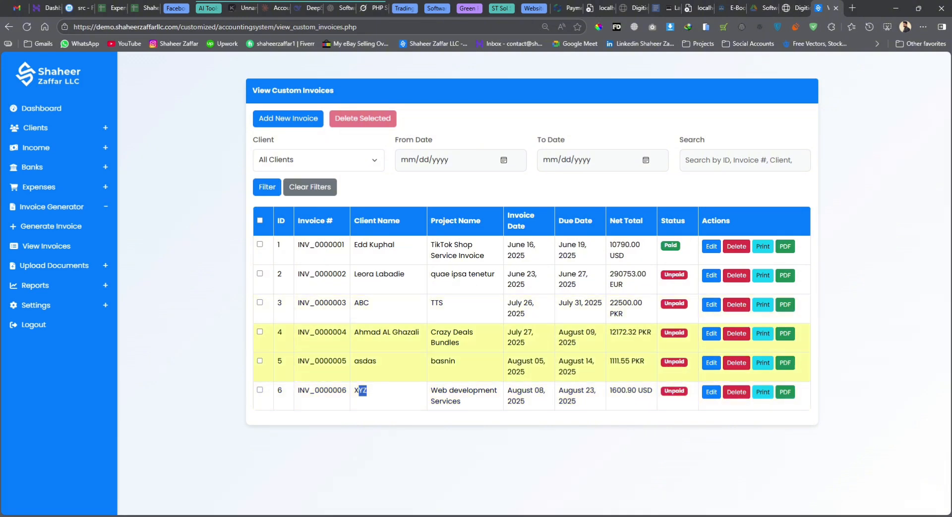
pyautogui.click(675, 394)
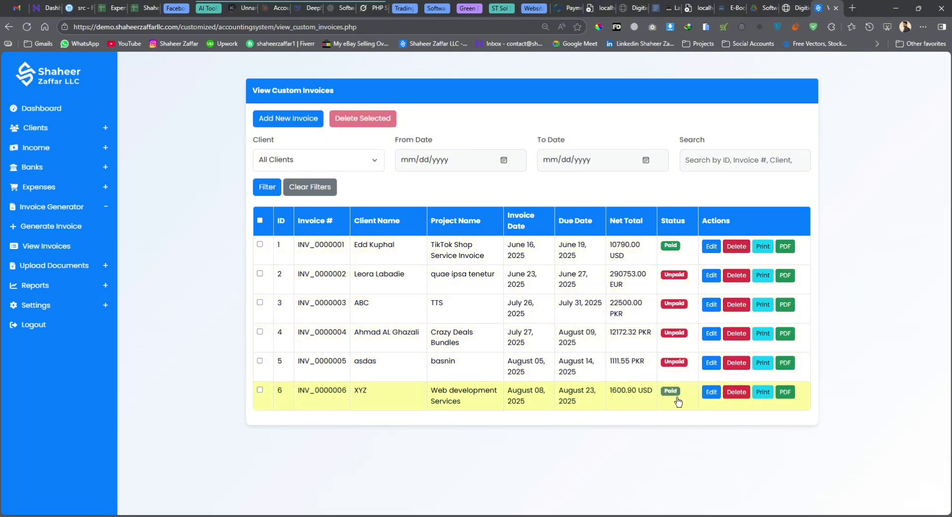
pyautogui.click(677, 397)
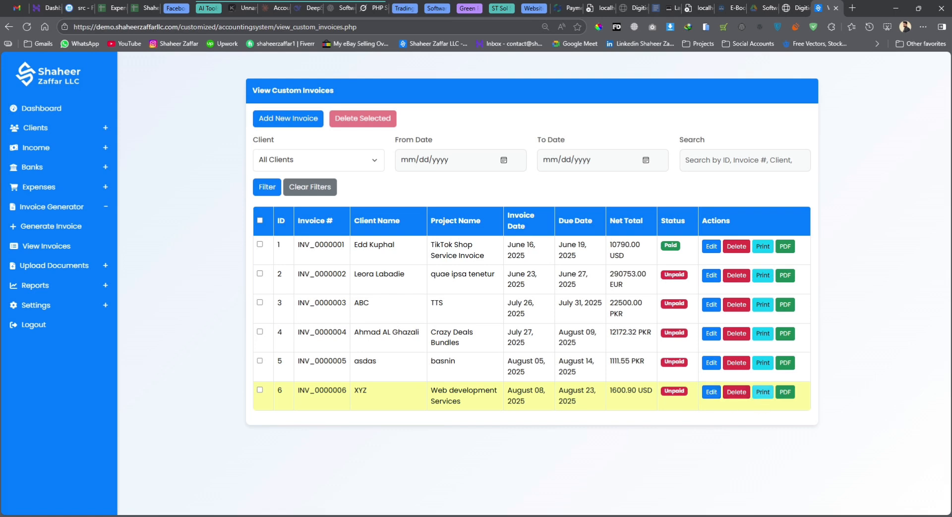
# Open the printable INV_0000006, cancel printing, and go back to the invoices list
pyautogui.click(762, 392)
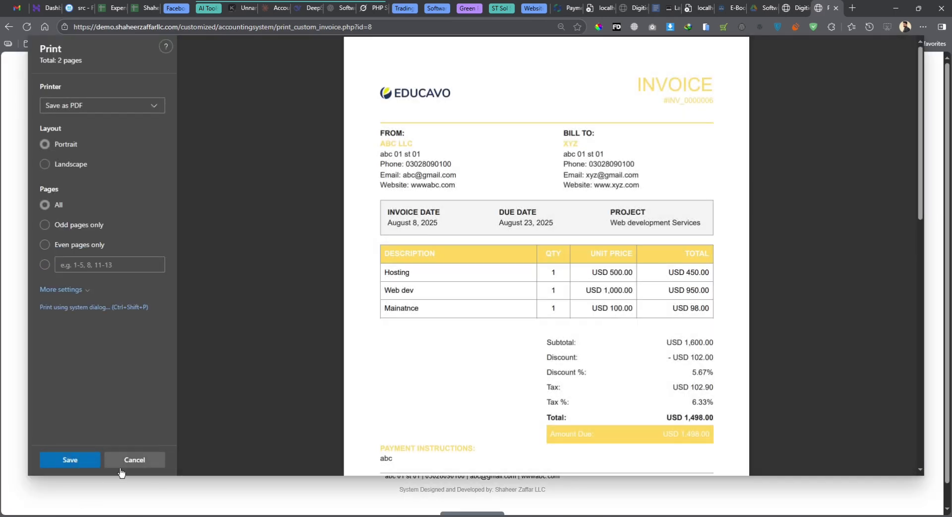
pyautogui.click(133, 460)
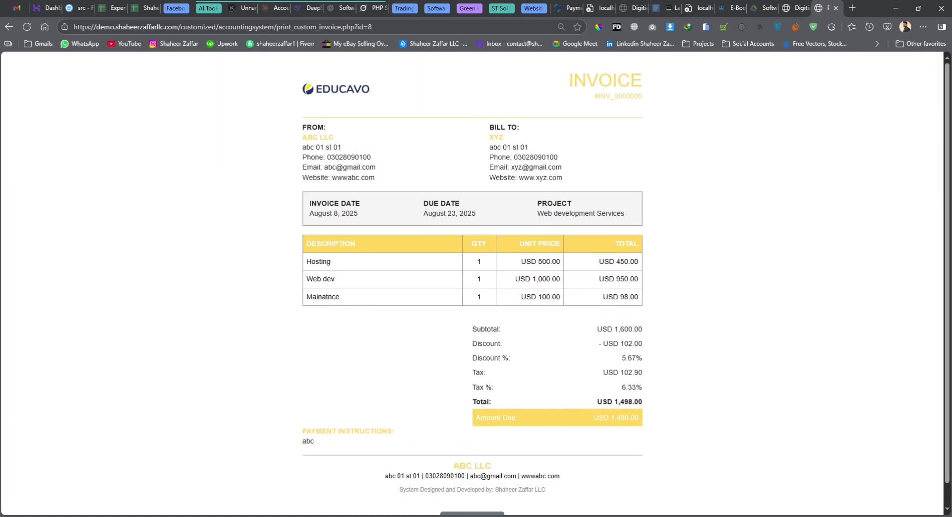
pyautogui.scroll(-1, 476, 283)
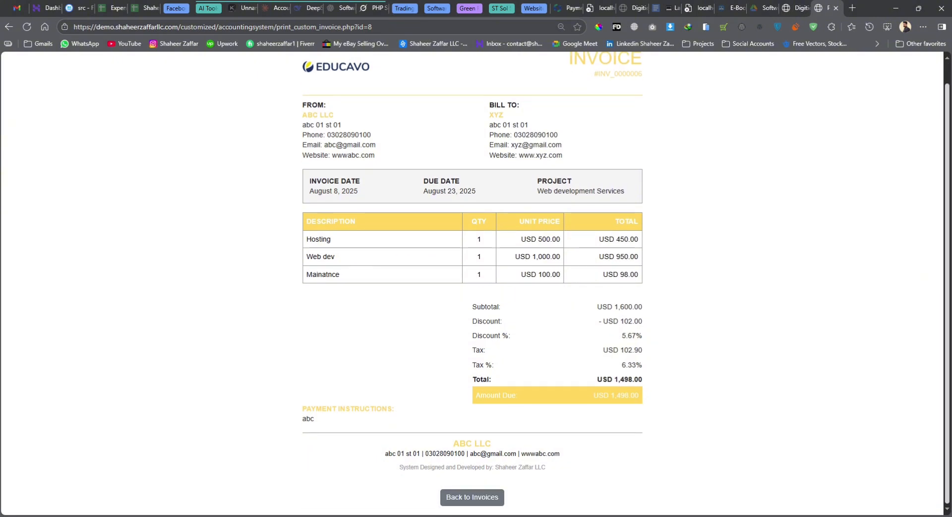
pyautogui.scroll(1, 476, 282)
pyautogui.scroll(-1, 476, 283)
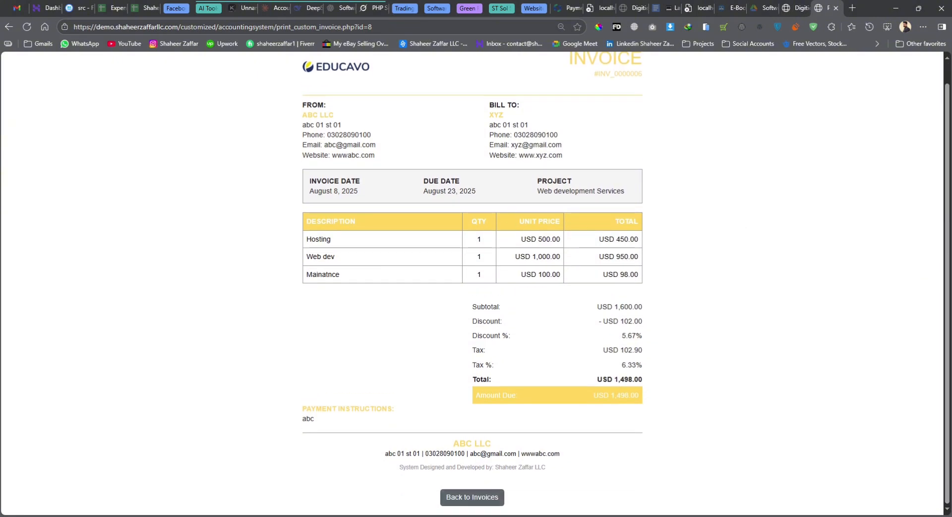
pyautogui.click(473, 497)
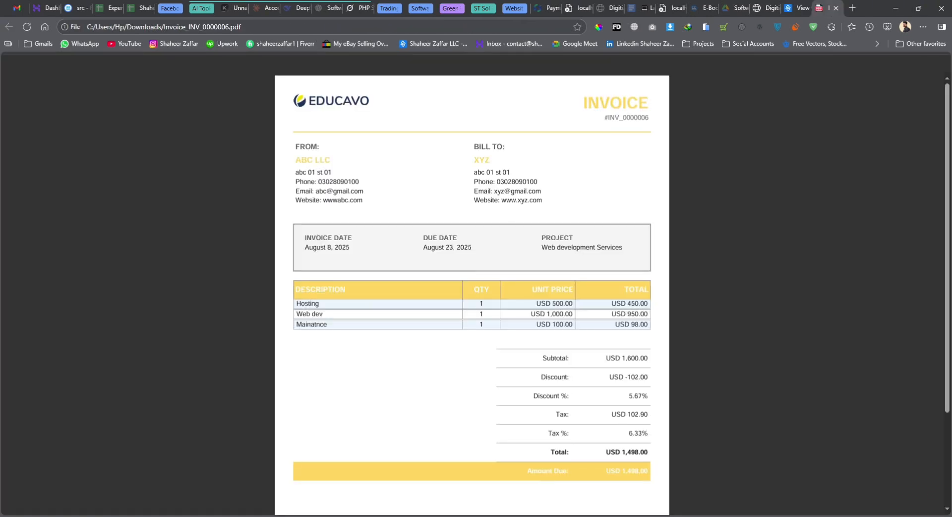
# Review the downloaded INV_0000006 PDF and close its tab
pyautogui.scroll(-2, 472, 292)
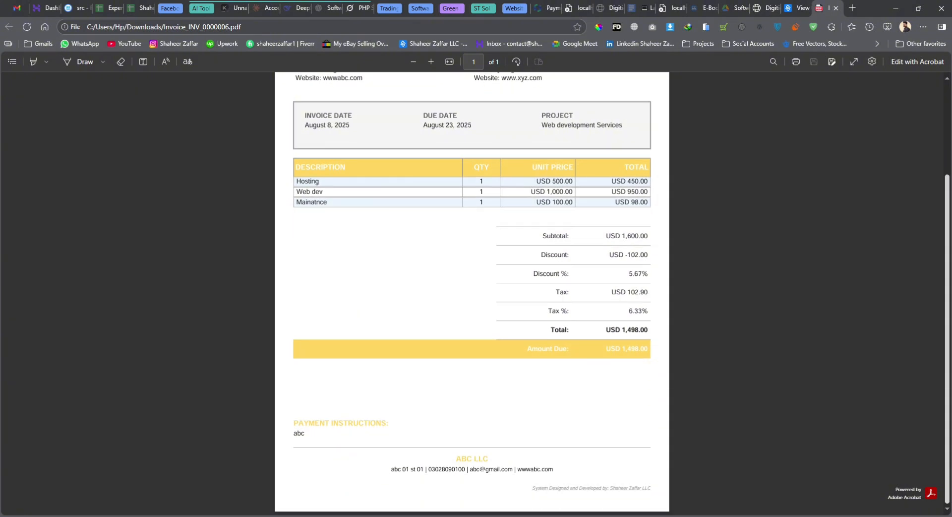
pyautogui.scroll(2, 472, 293)
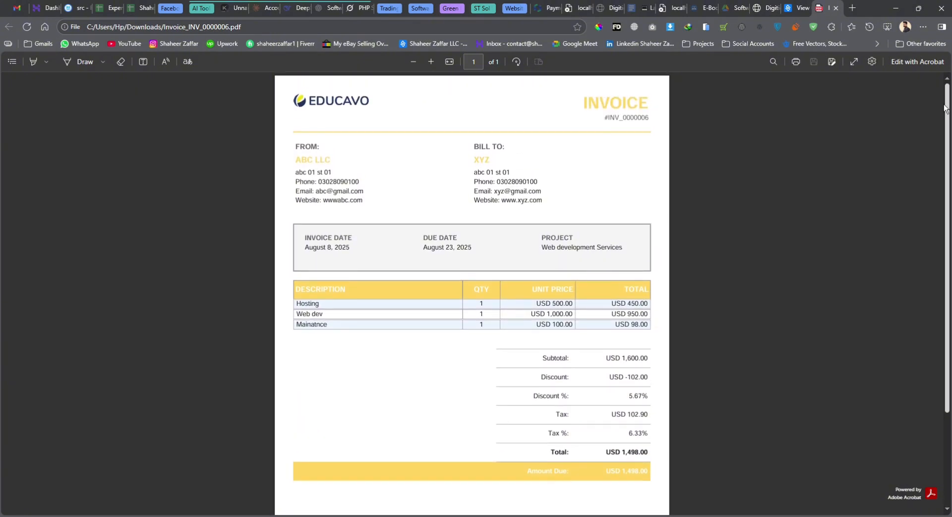
pyautogui.hotkey('ctrl', 'w')
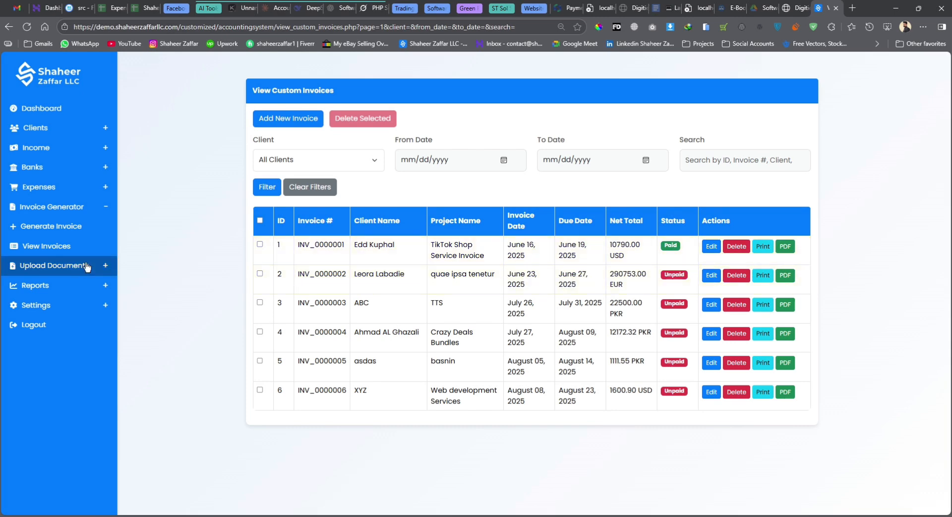
pyautogui.click(83, 269)
# Upload Invoice_INV_0000006.pdf as an Invoice document for client ABC, company rrrr
pyautogui.click(72, 294)
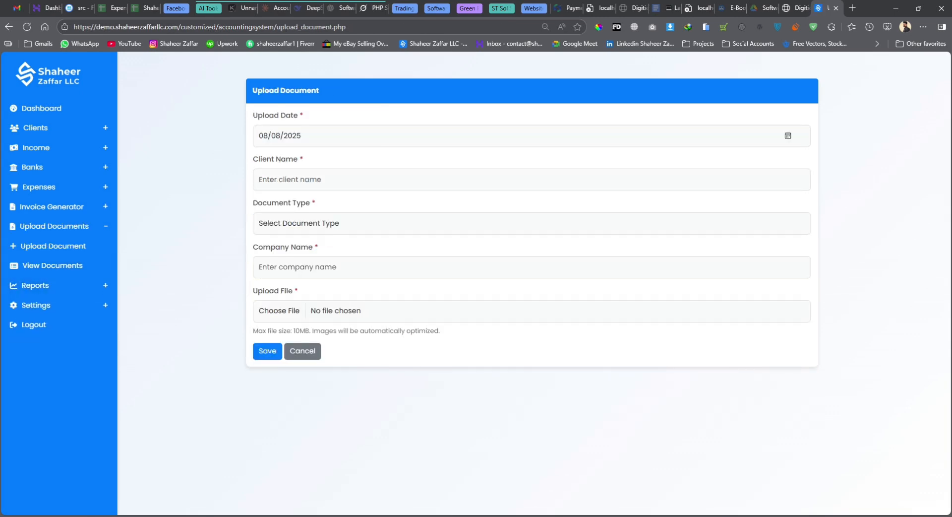
pyautogui.click(461, 190)
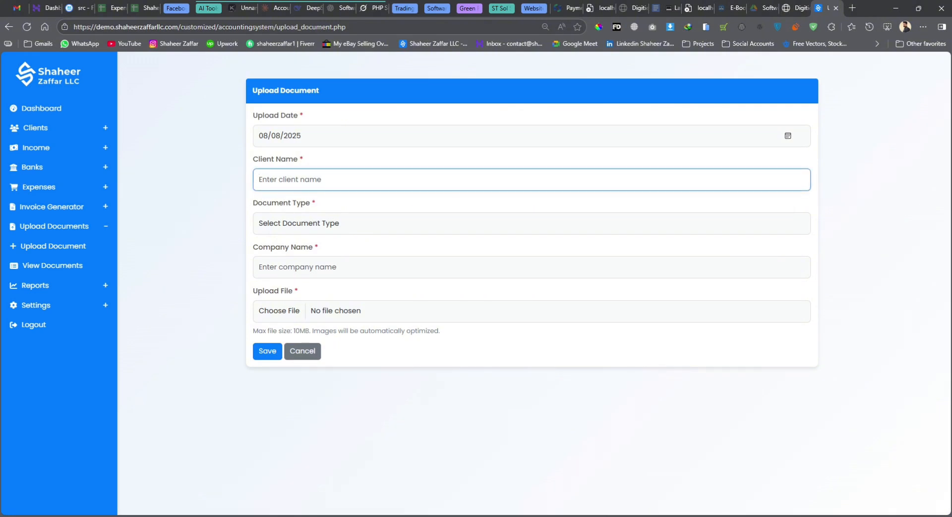
pyautogui.write('ABC')
pyautogui.press('Tab')
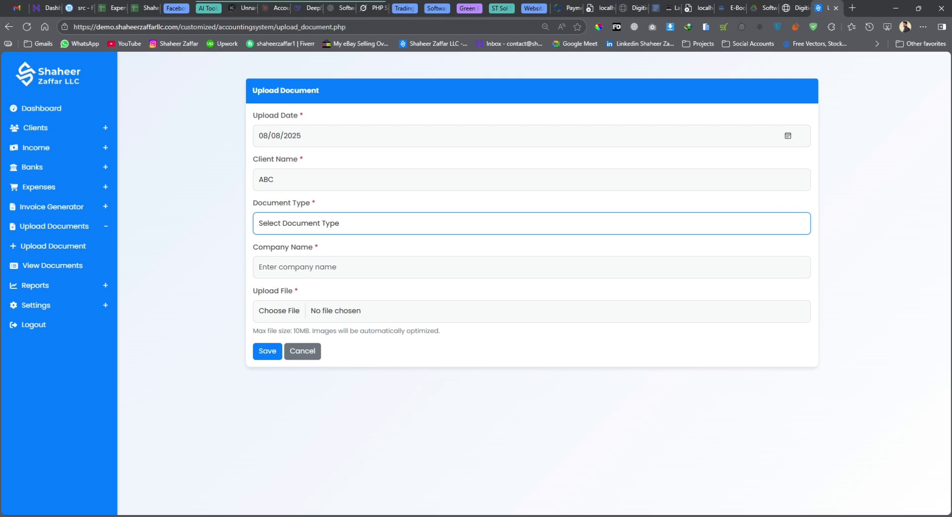
pyautogui.click(290, 303)
pyautogui.click(298, 266)
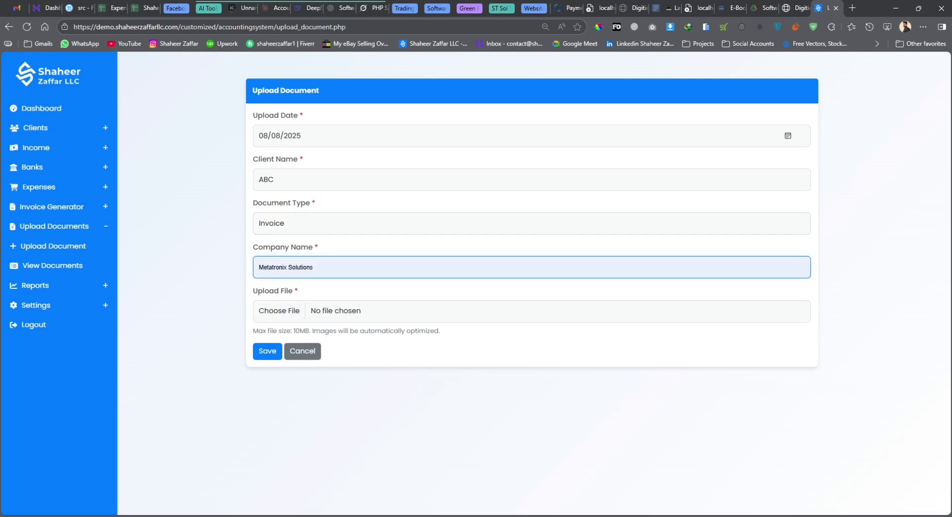
pyautogui.write('rrrr')
pyautogui.click(280, 312)
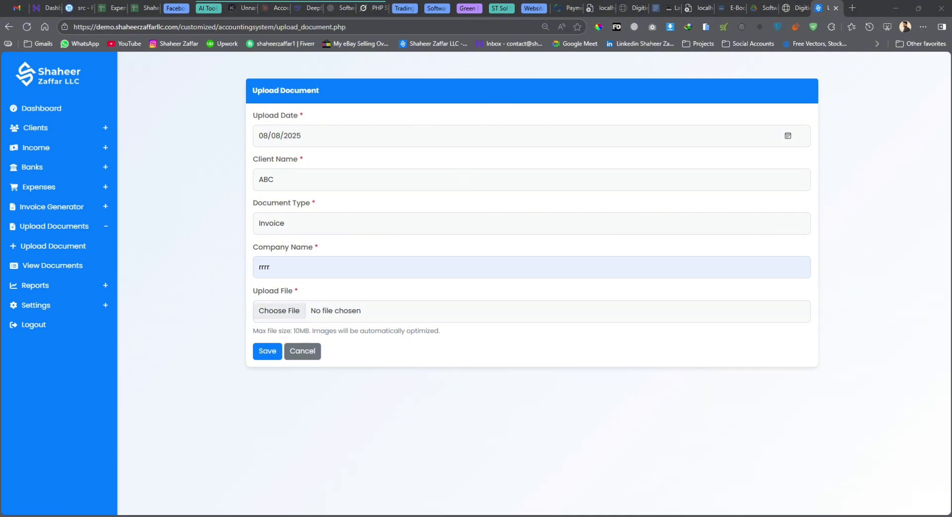
pyautogui.doubleClick(125, 107)
pyautogui.click(268, 351)
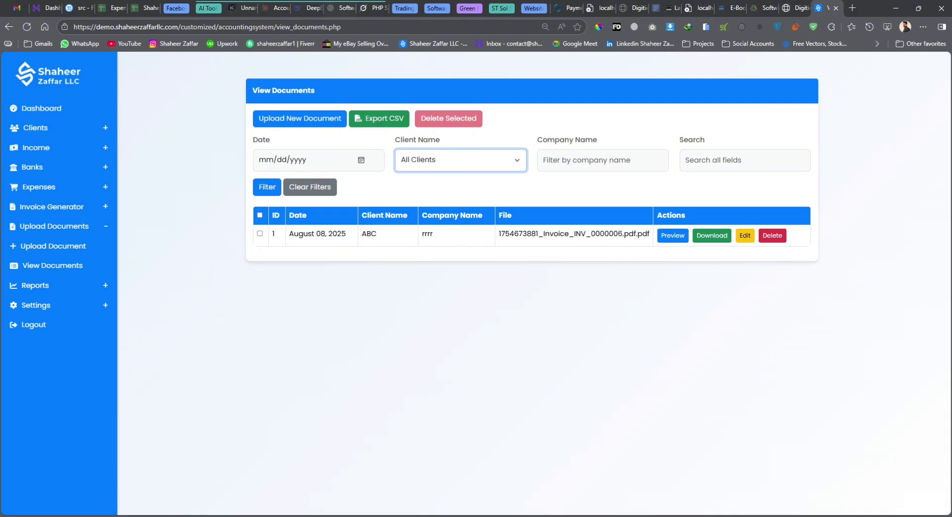
pyautogui.click(74, 290)
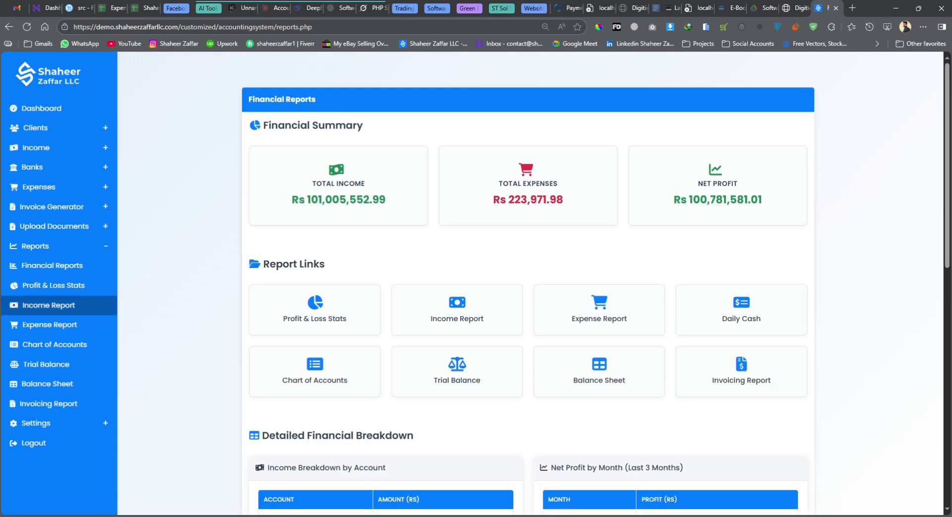
pyautogui.scroll(-2, 528, 297)
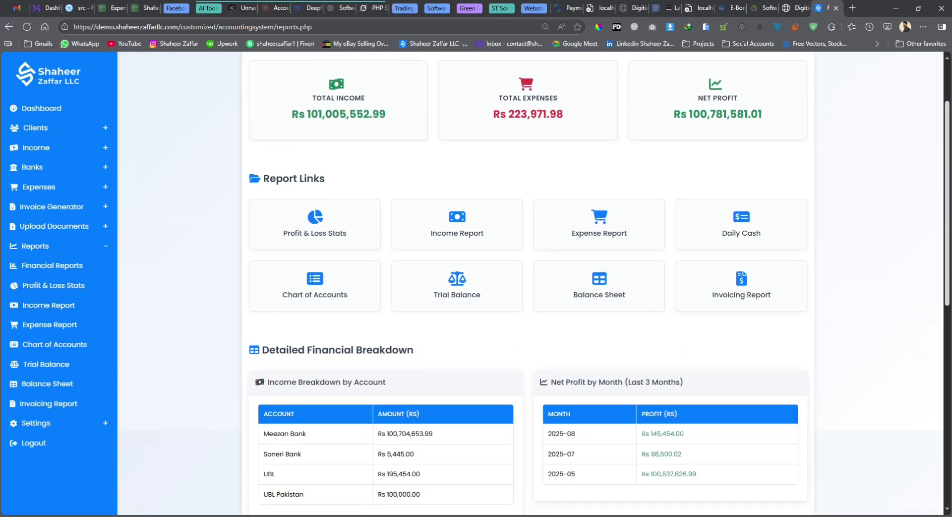
pyautogui.scroll(2, 528, 297)
pyautogui.scroll(-6, 528, 298)
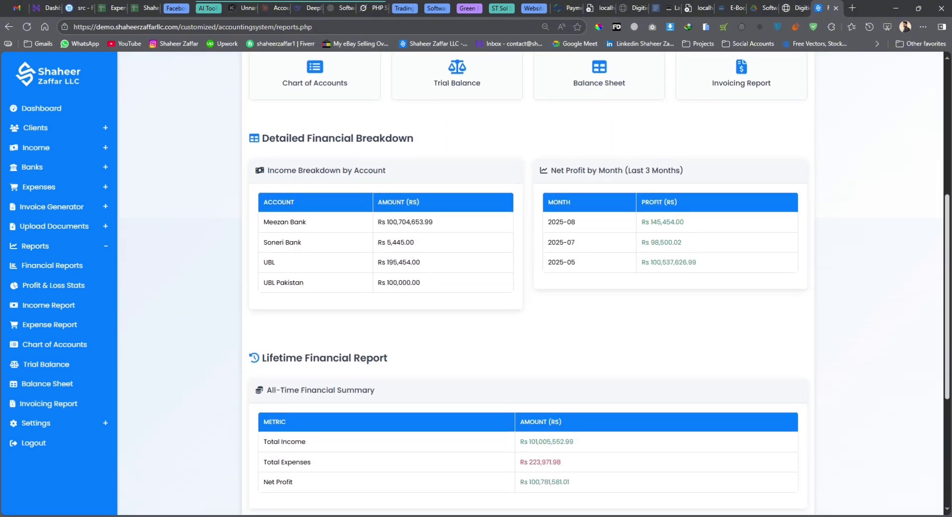
pyautogui.scroll(-5, 528, 297)
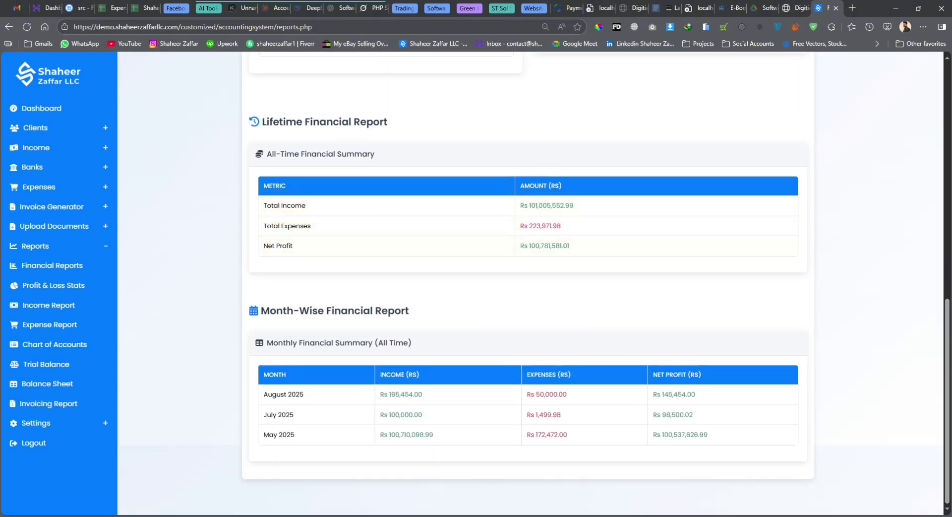
pyautogui.scroll(12, 528, 297)
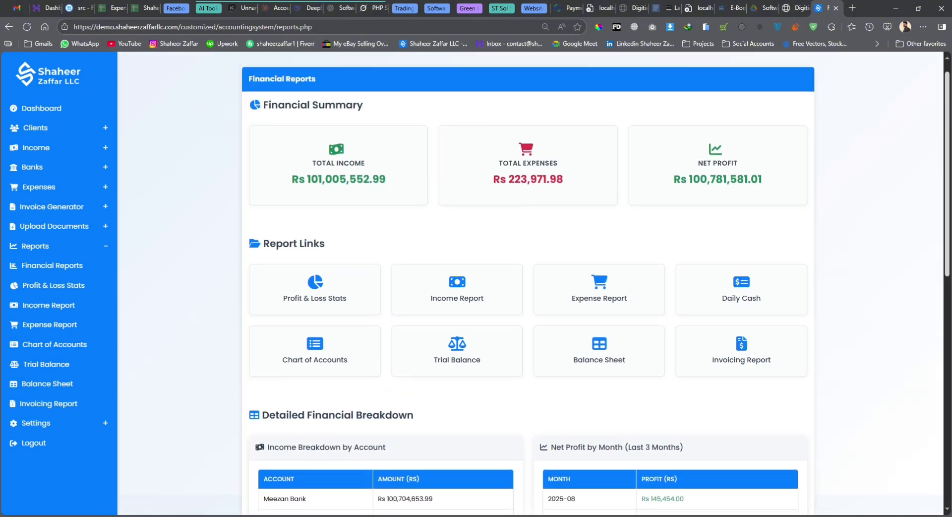
# Scroll the Profit & Loss Stats to the summary, highlight the 99.78% margin, then go to Income Report
pyautogui.click(72, 290)
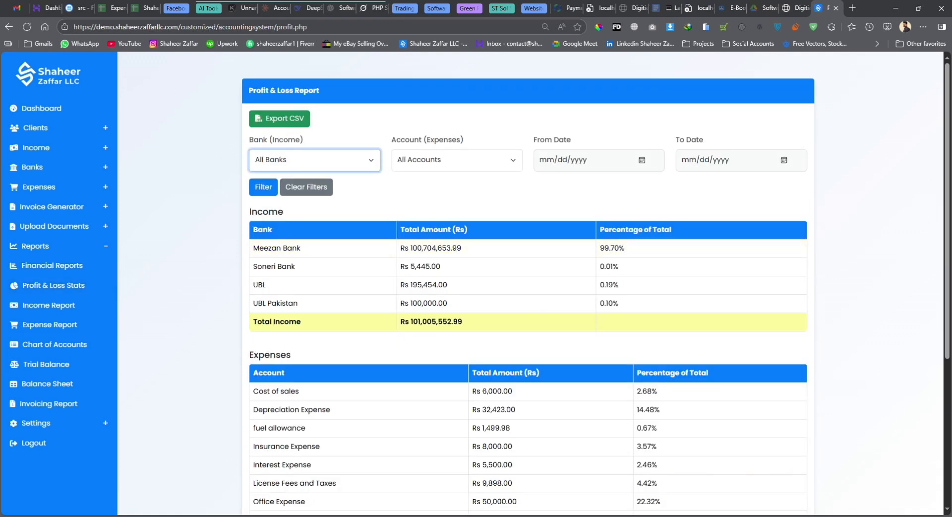
pyautogui.click(457, 159)
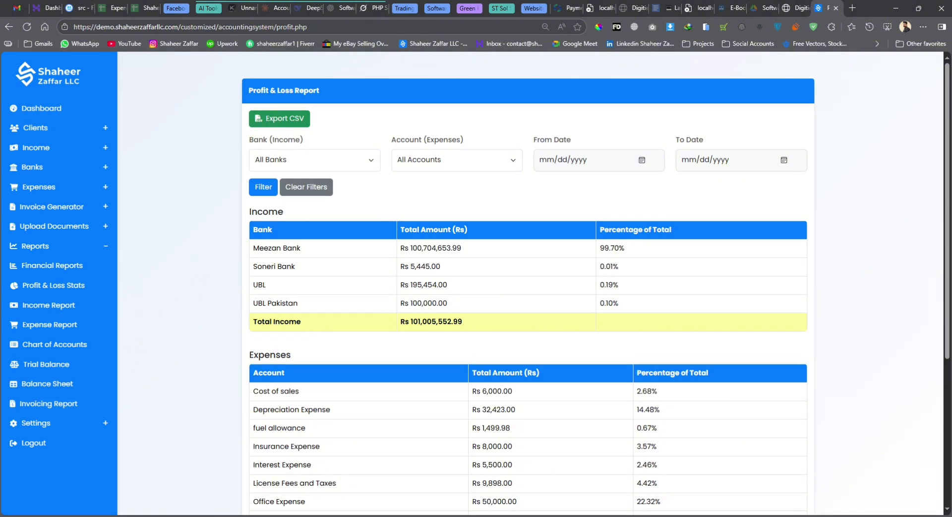
pyautogui.scroll(-3, 531, 283)
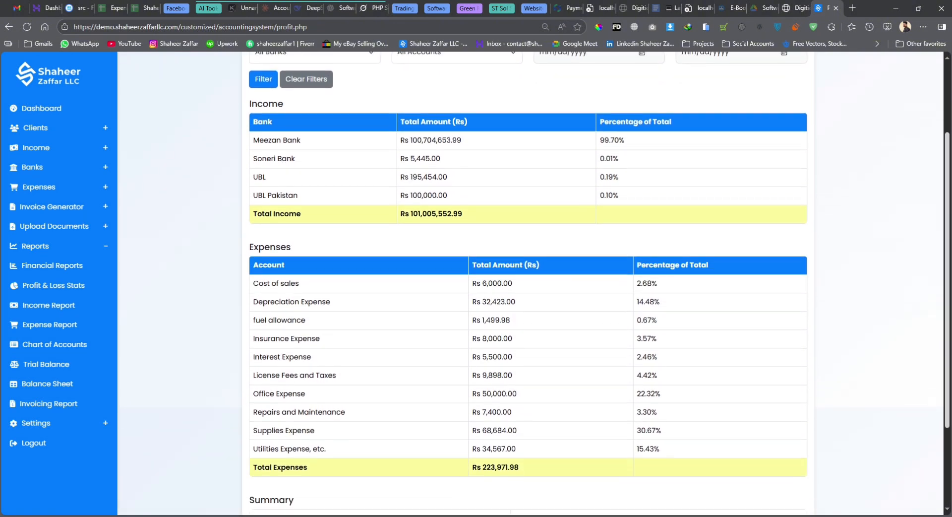
pyautogui.scroll(-1, 528, 283)
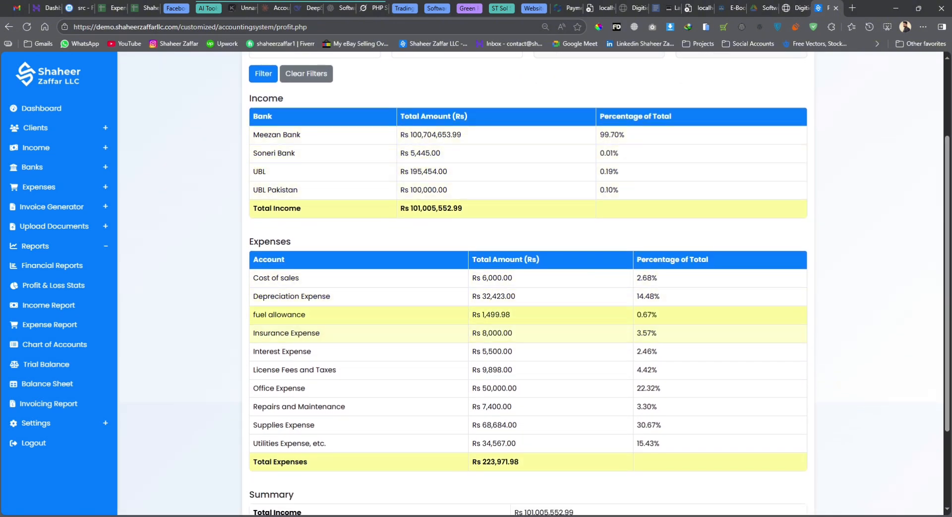
pyautogui.scroll(-2, 528, 282)
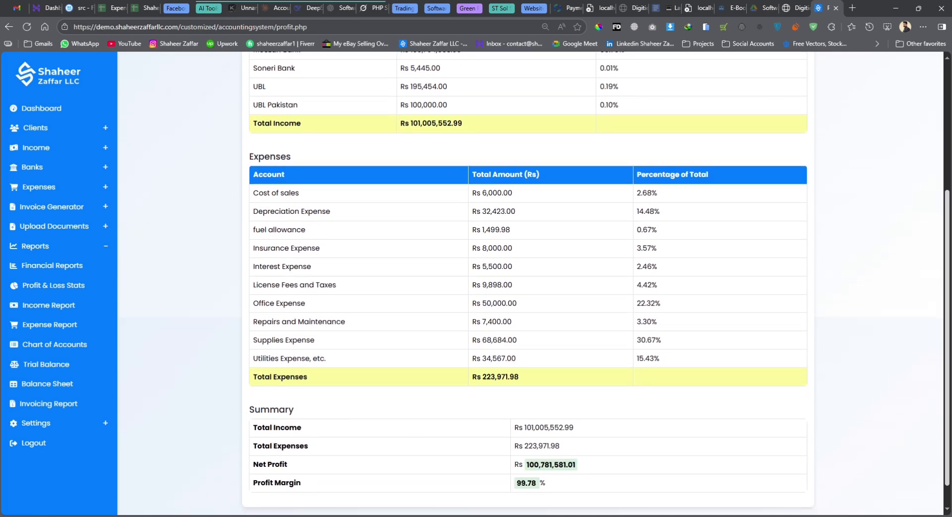
pyautogui.scroll(-1, 426, 446)
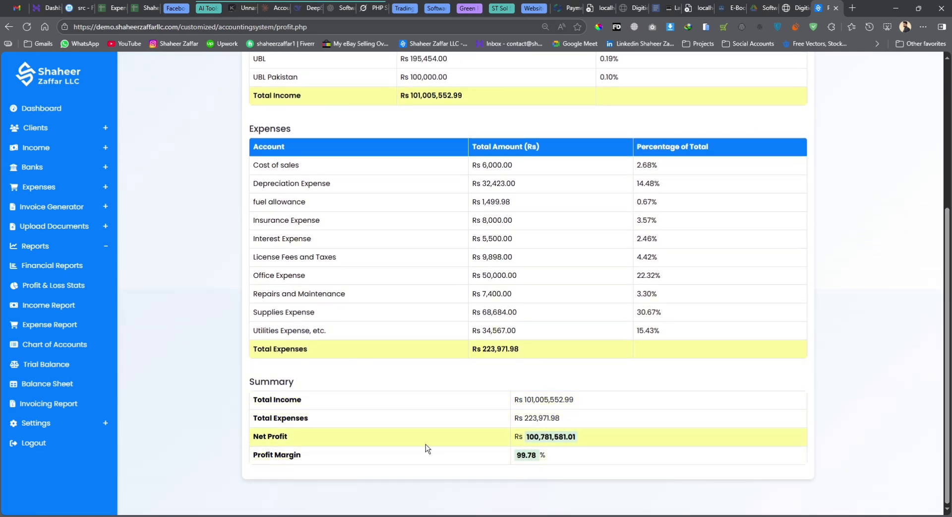
pyautogui.doubleClick(526, 455)
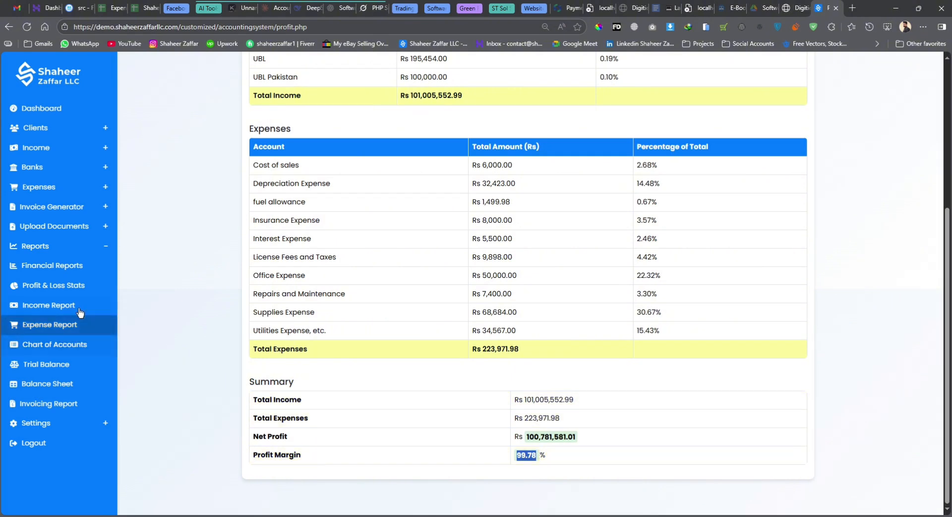
pyautogui.click(48, 305)
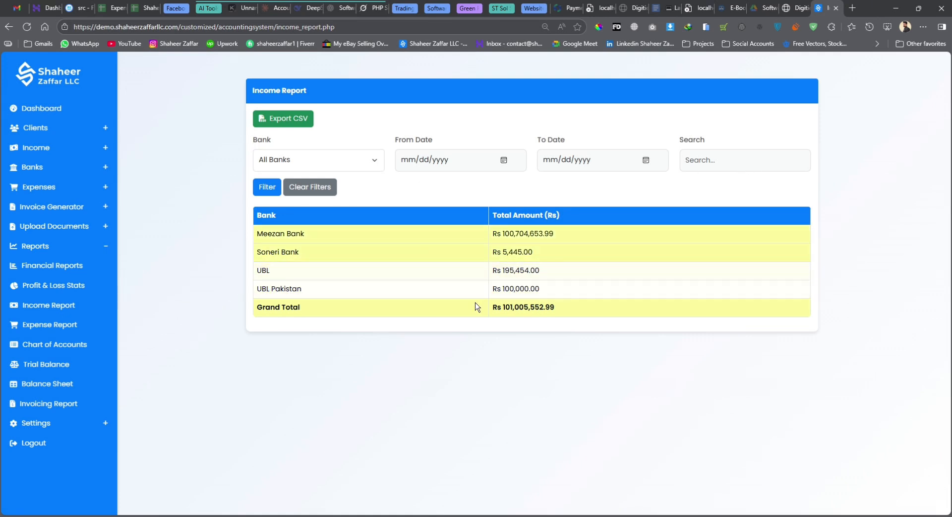
# Highlight the Rs 101,005,552.99 income grand total, then switch to the Expense Report
pyautogui.moveTo(492, 307); pyautogui.dragTo(555, 307)
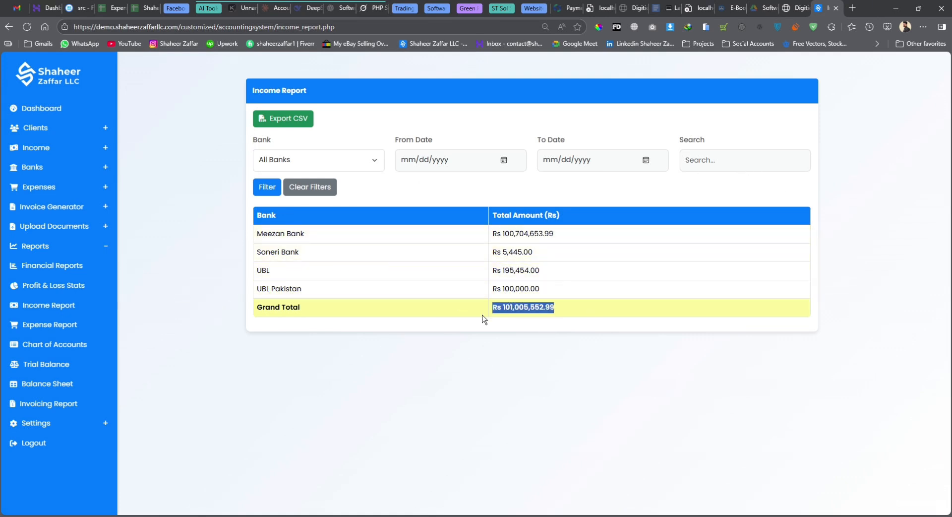
pyautogui.click(59, 326)
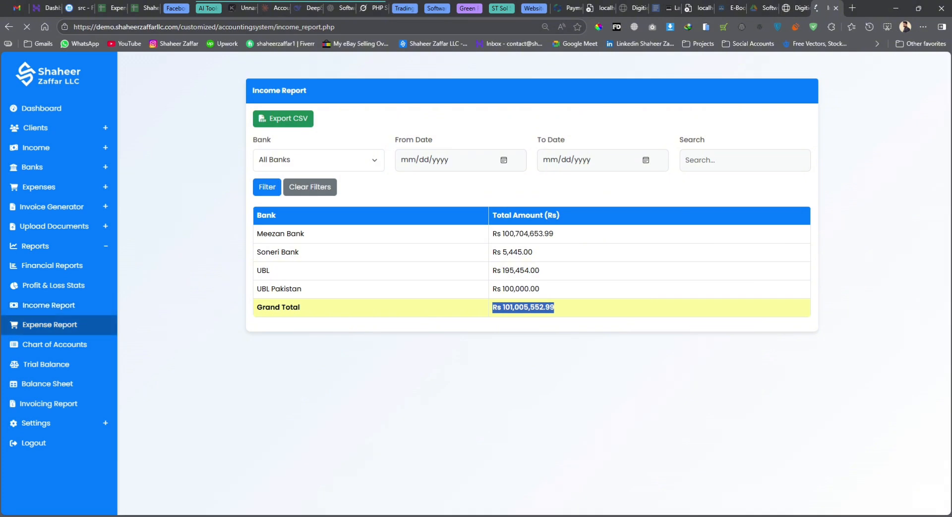
# Leave the Expense Report account filter unchanged and go to the Chart of Accounts
pyautogui.click(298, 161)
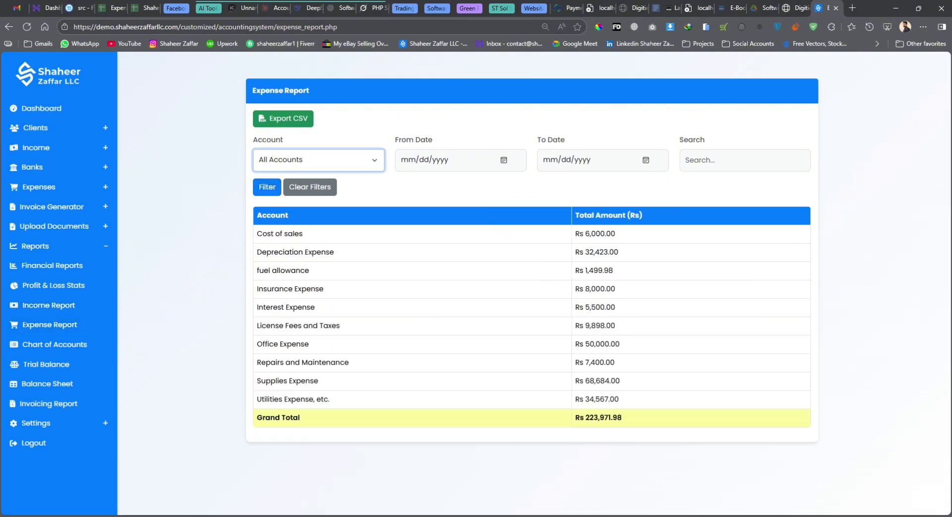
pyautogui.click(433, 188)
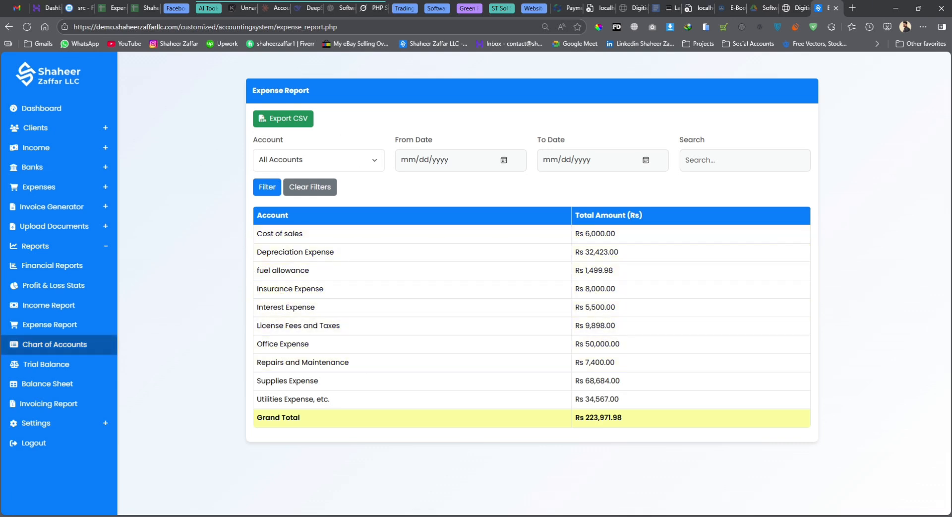
pyautogui.click(55, 344)
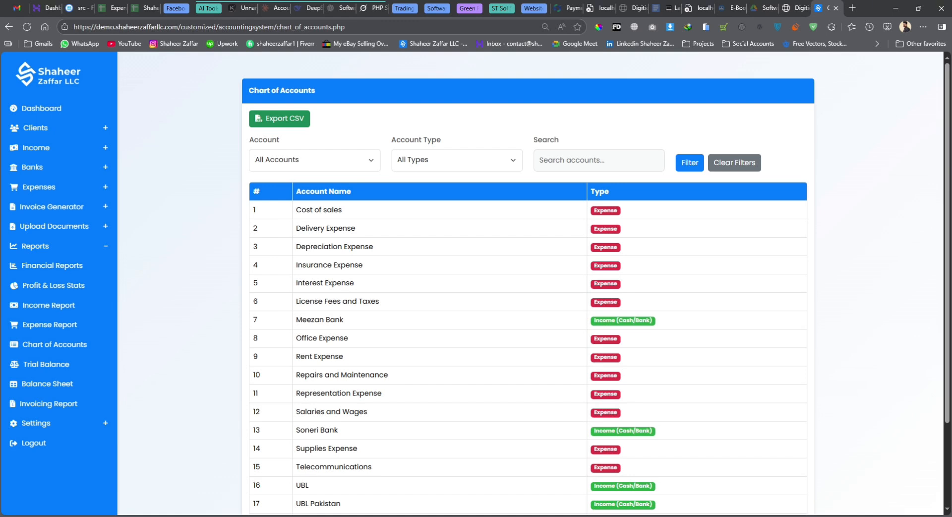
# Check the 19-account total in the Chart of Accounts, then open the Trial Balance
pyautogui.scroll(-2, 528, 298)
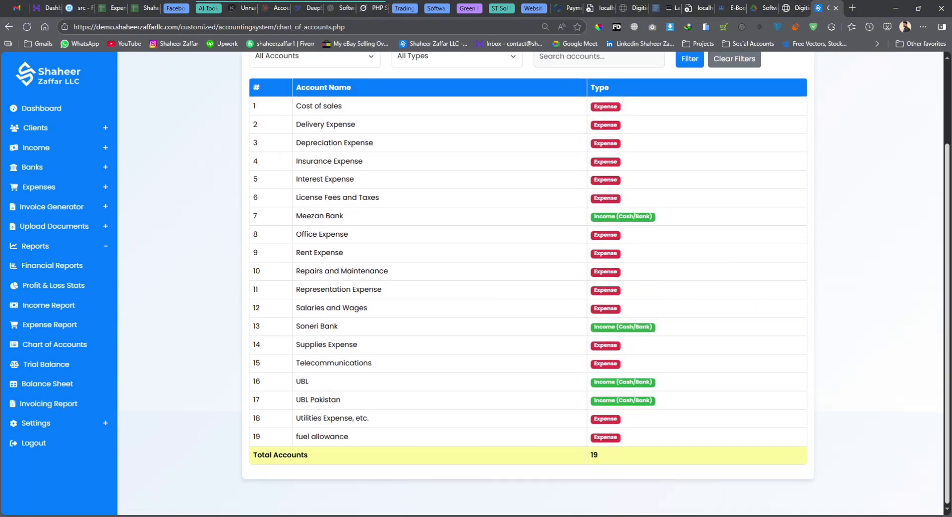
pyautogui.scroll(2, 528, 282)
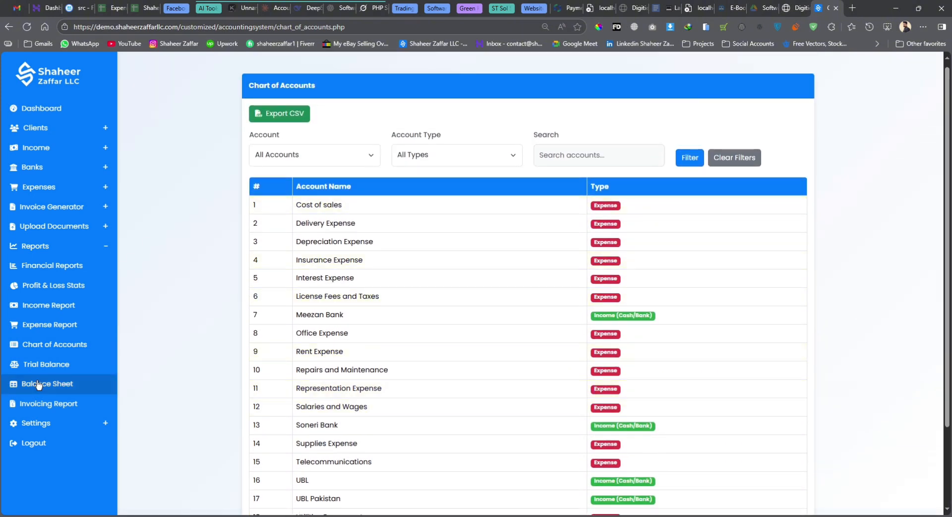
pyautogui.click(46, 364)
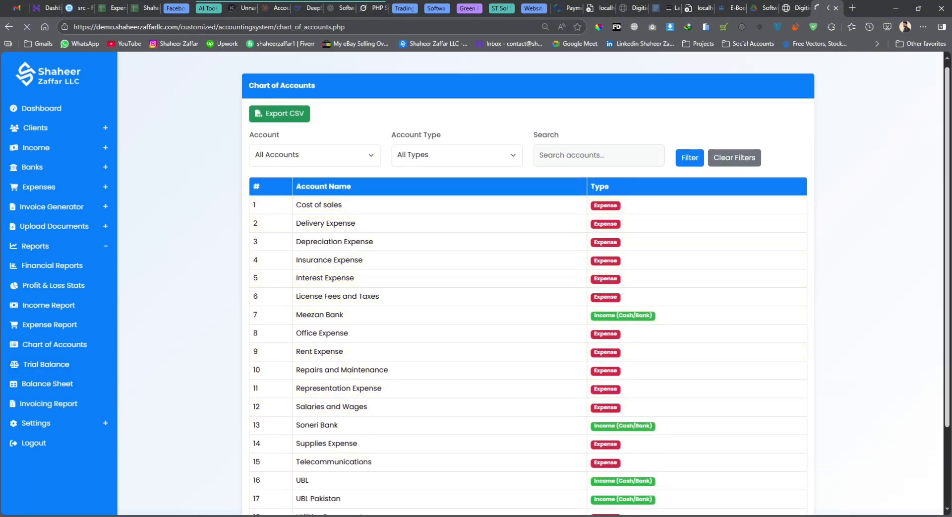
# Scroll through the Trial Balance to its unbalanced Total row, then open the Balance Sheet
pyautogui.scroll(-2, 528, 298)
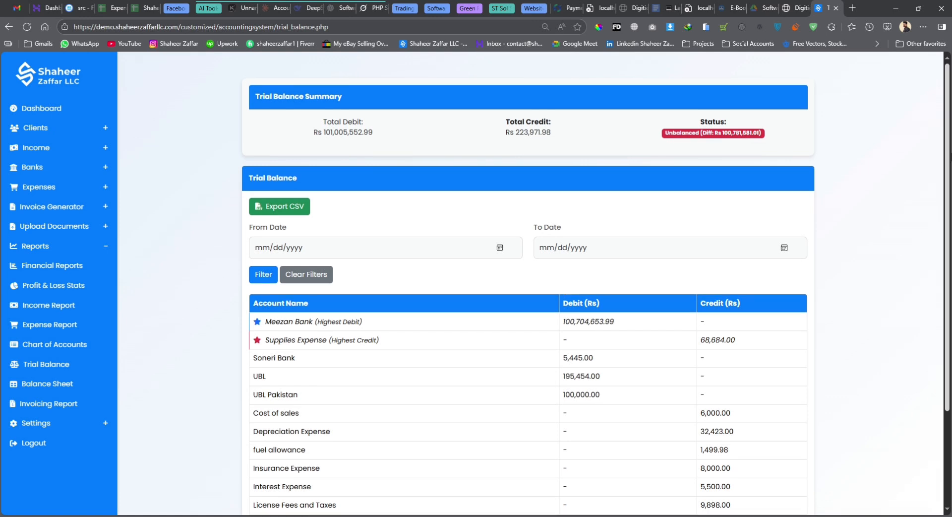
pyautogui.scroll(1, 529, 297)
pyautogui.scroll(1, 528, 298)
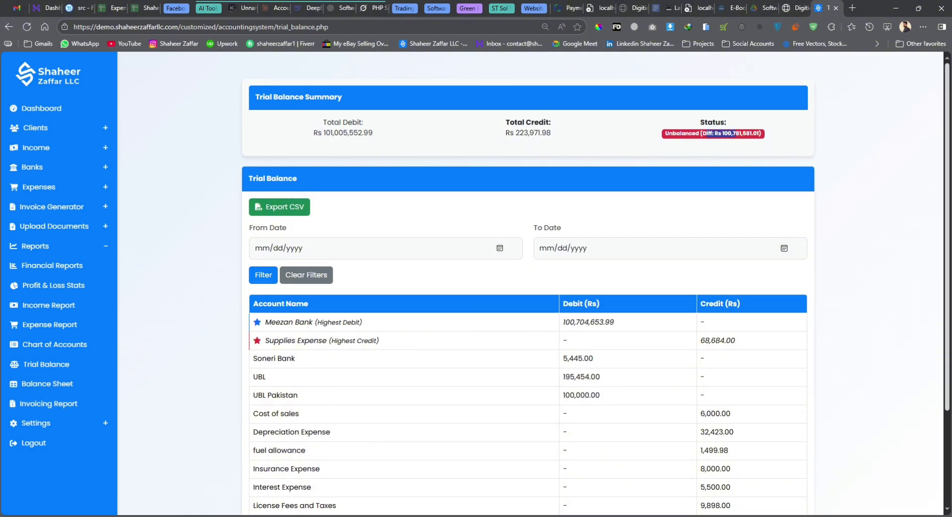
pyautogui.scroll(-3, 528, 298)
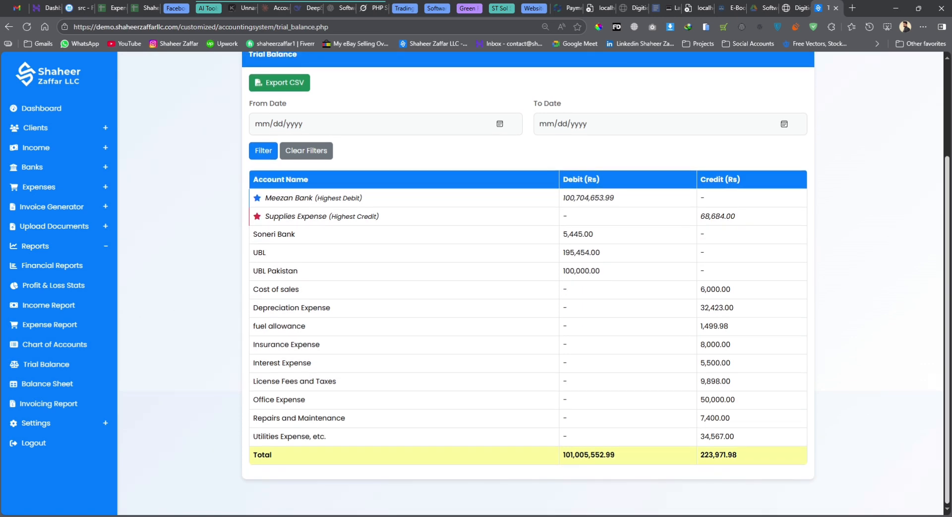
pyautogui.scroll(2, 528, 282)
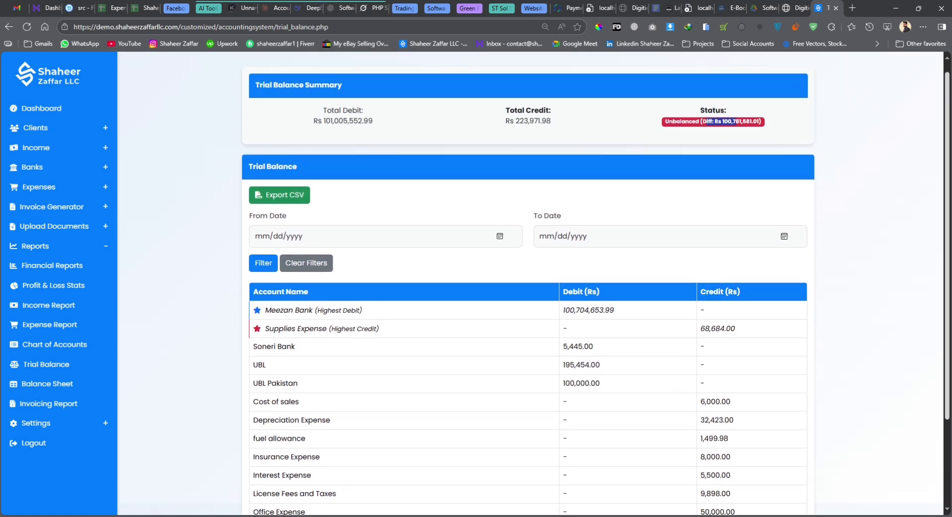
pyautogui.scroll(-2, 528, 283)
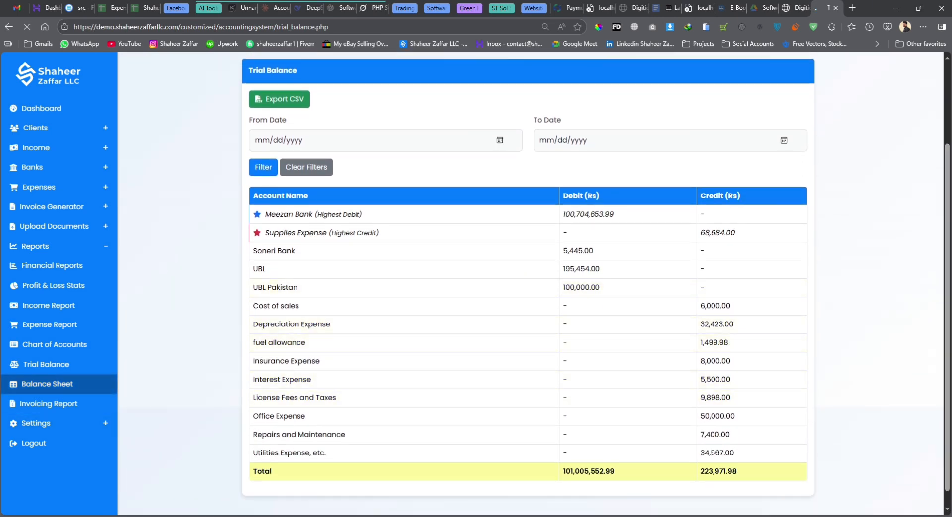
pyautogui.click(57, 386)
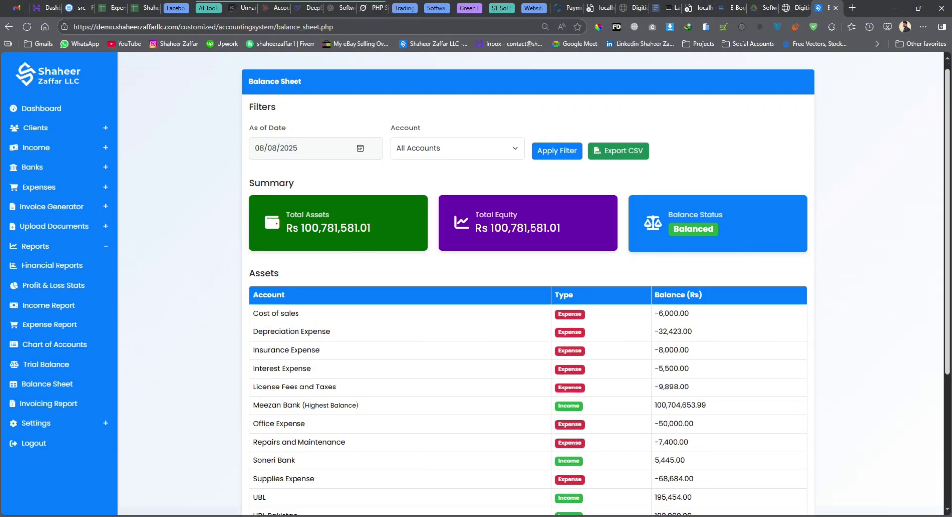
# Check the Balance Sheet's Rs 100,781,581.01 totals, then open the Invoicing Report's type dropdown
pyautogui.scroll(-4, 528, 283)
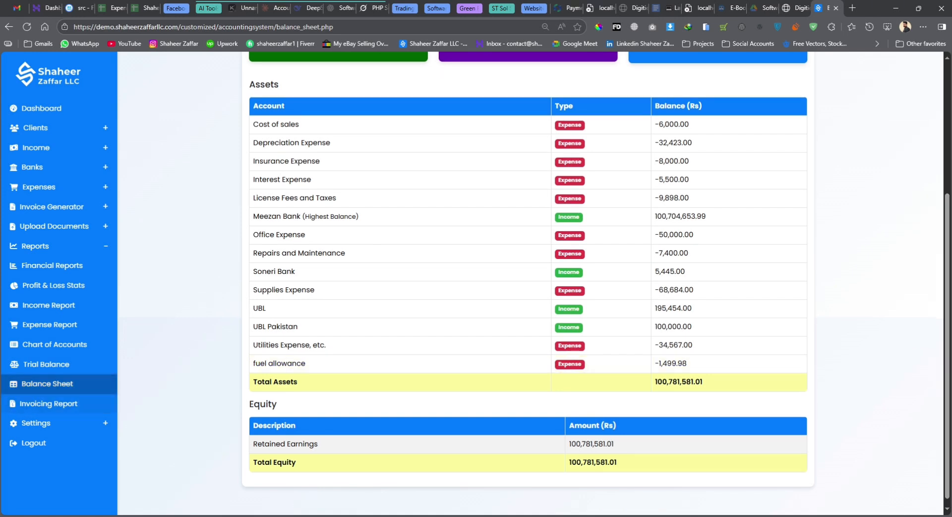
pyautogui.click(49, 403)
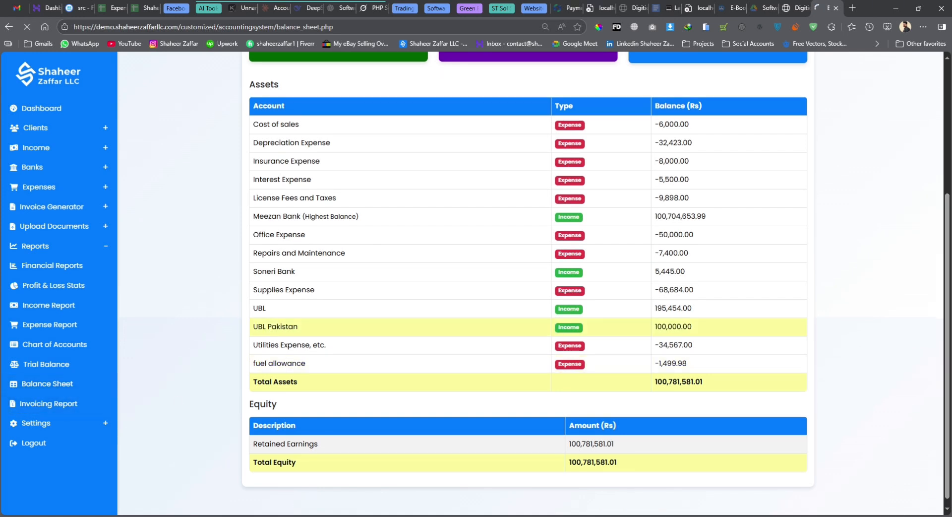
pyautogui.click(325, 141)
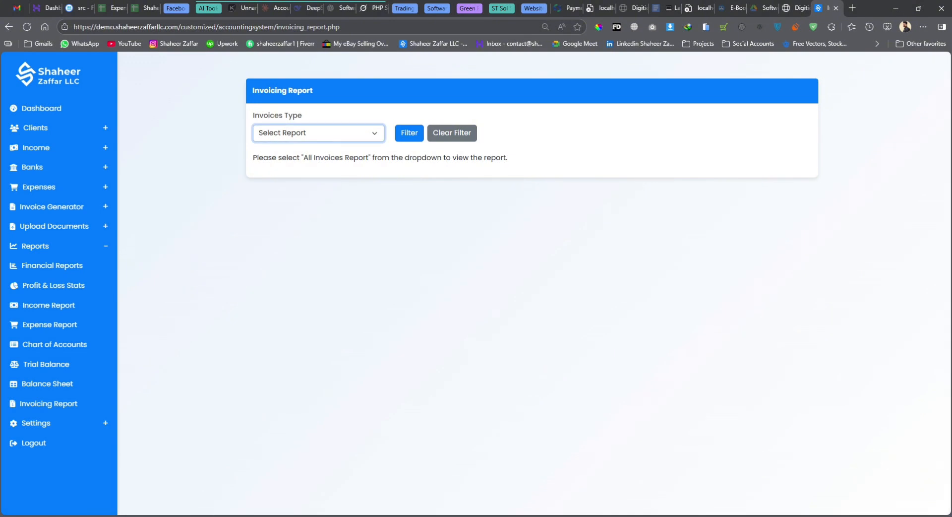
# Filter the Invoicing Report by All Invoices Report and scroll to the invoice list, then open Settings
pyautogui.click(308, 158)
pyautogui.click(409, 135)
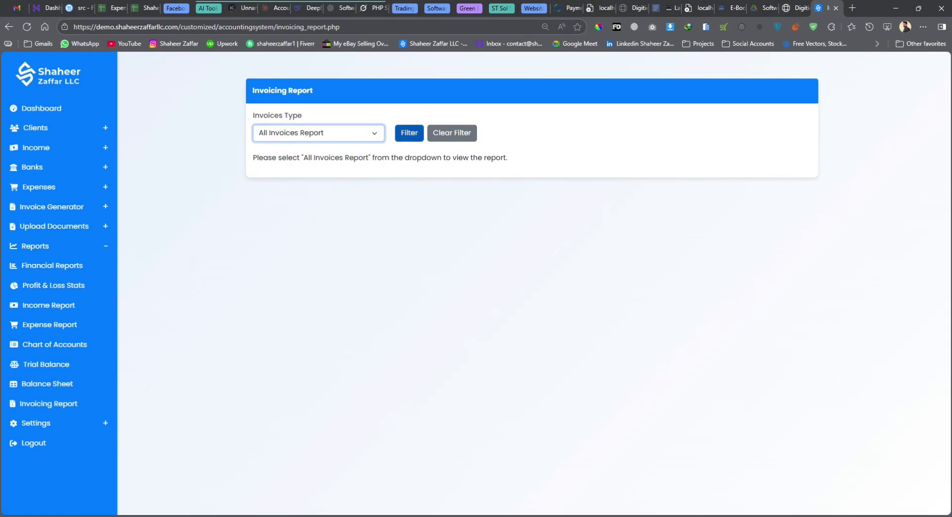
pyautogui.click(409, 135)
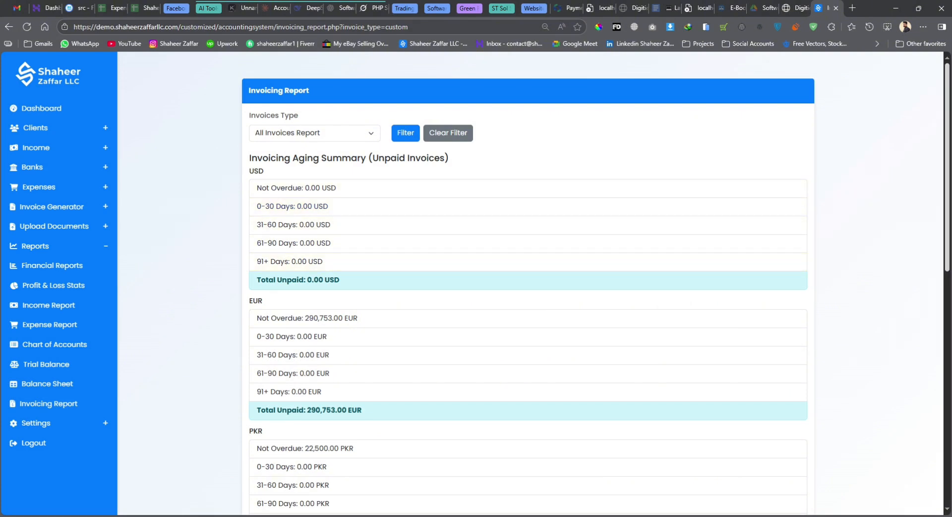
pyautogui.scroll(-10, 528, 283)
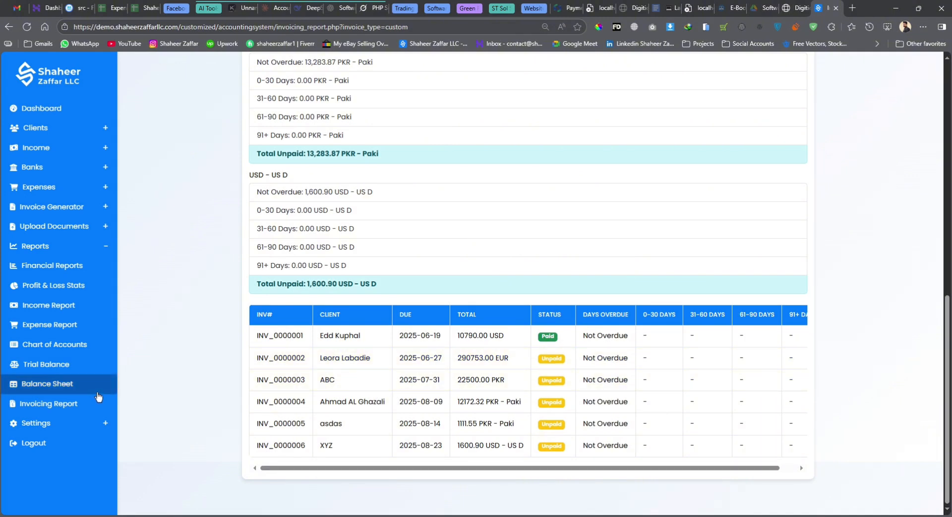
pyautogui.click(76, 425)
# View Manage Account's new username and password fields, leaving them blank, then go to Backup
pyautogui.click(54, 442)
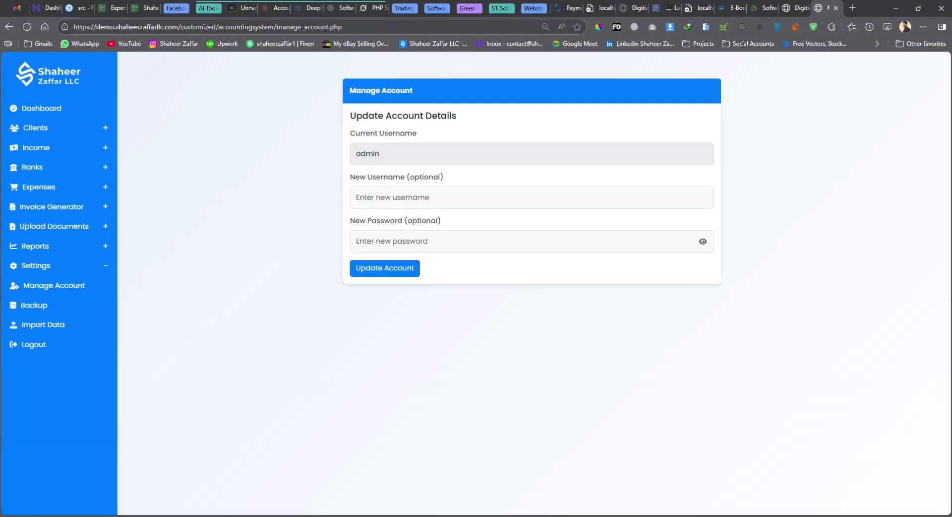
pyautogui.click(440, 197)
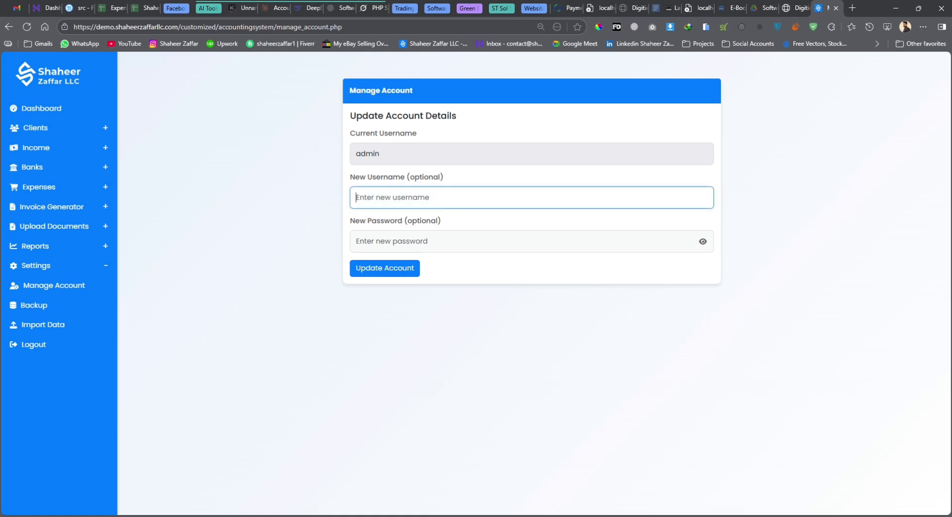
pyautogui.click(433, 241)
pyautogui.click(44, 312)
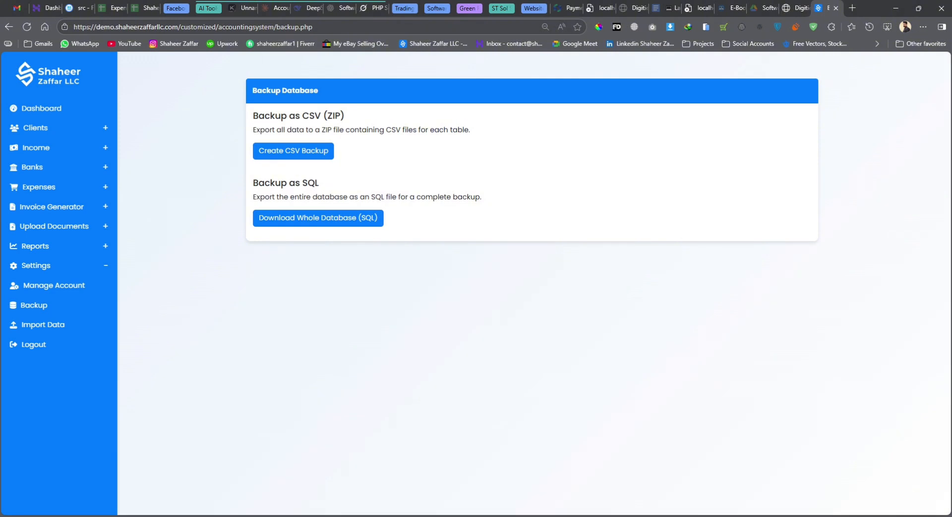
# Highlight and deselect the Backup as SQL description, then go to Import Data
pyautogui.moveTo(253, 182); pyautogui.dragTo(482, 197)
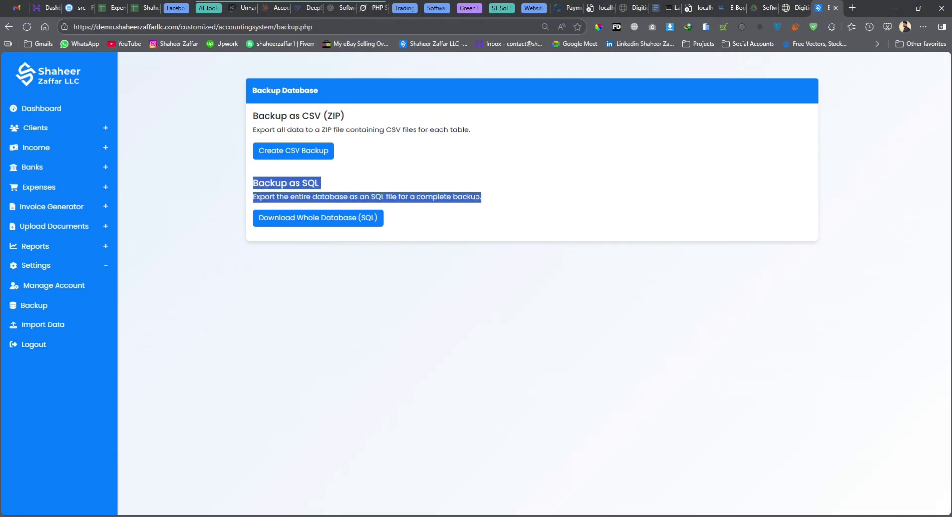
pyautogui.click(488, 200)
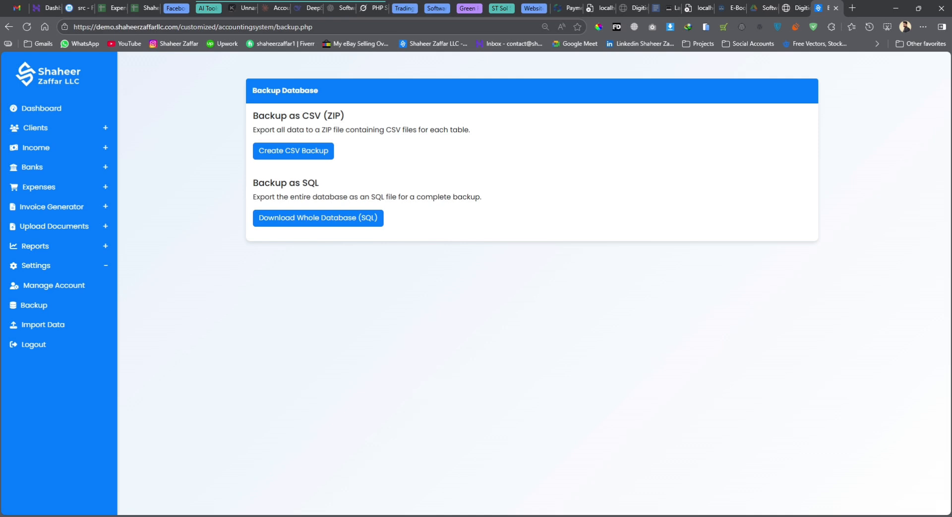
pyautogui.click(64, 326)
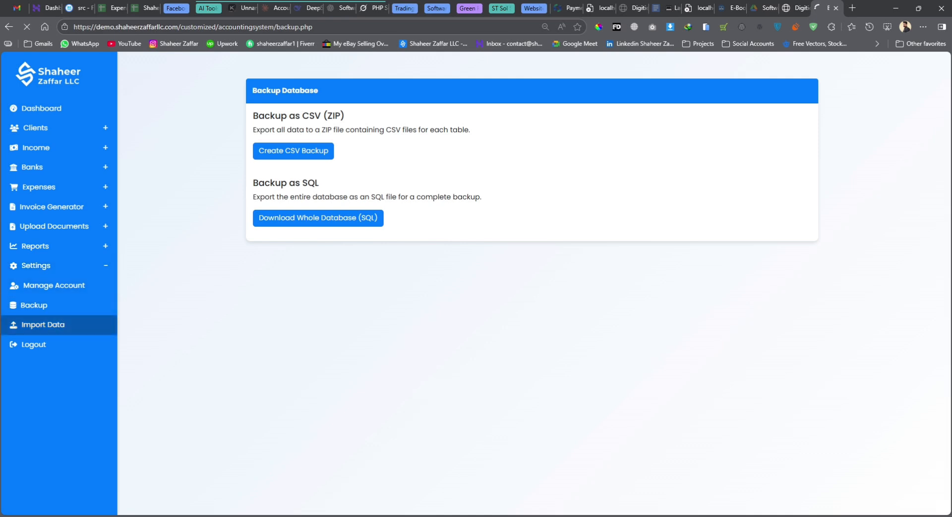